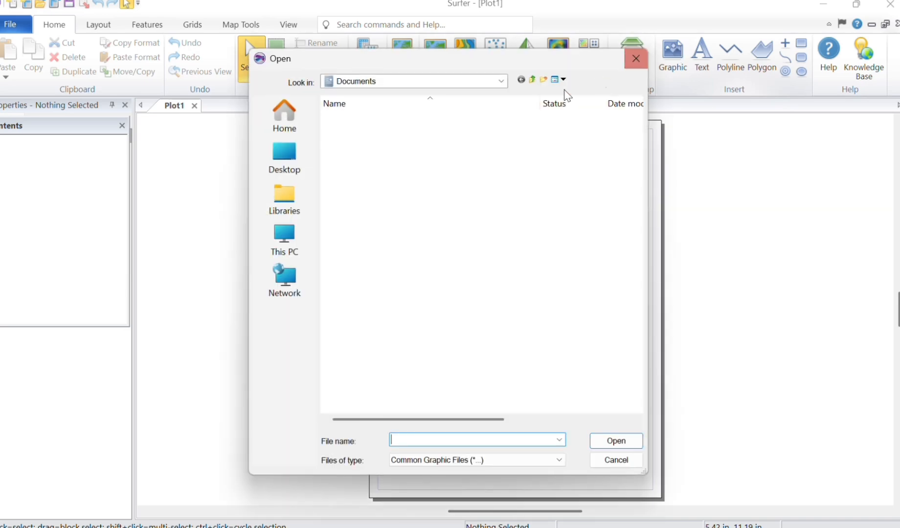
# Import the chart image "Copy of 391(2009)" from the Downloads folder into the plot.
pyautogui.click(285, 122)
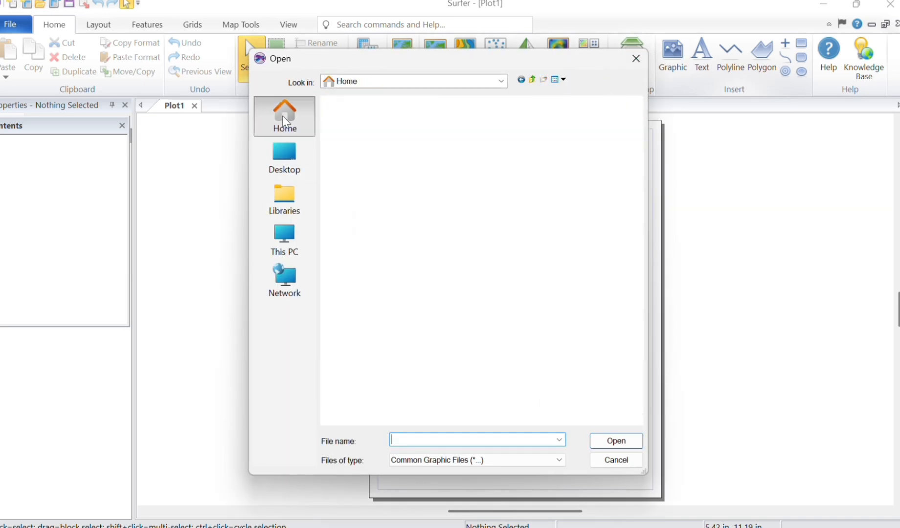
pyautogui.click(358, 184)
pyautogui.doubleClick(357, 184)
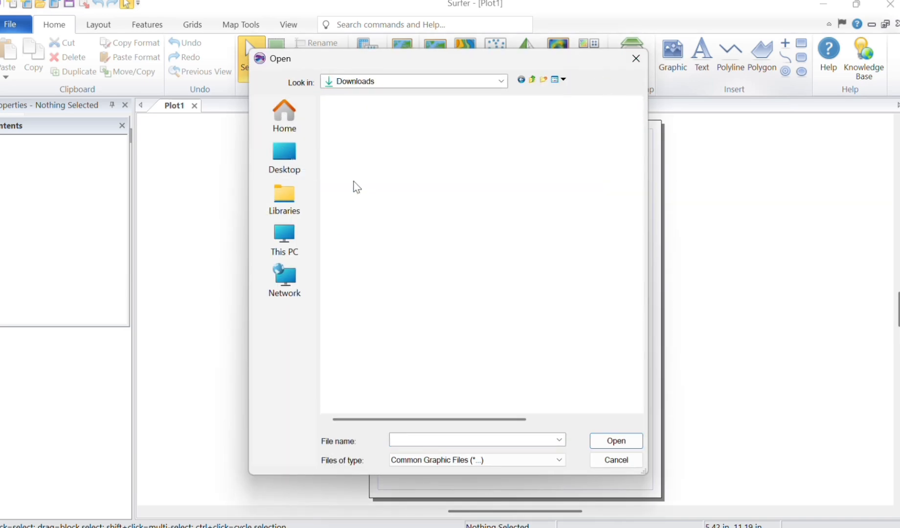
pyautogui.scroll(-10, 449, 322)
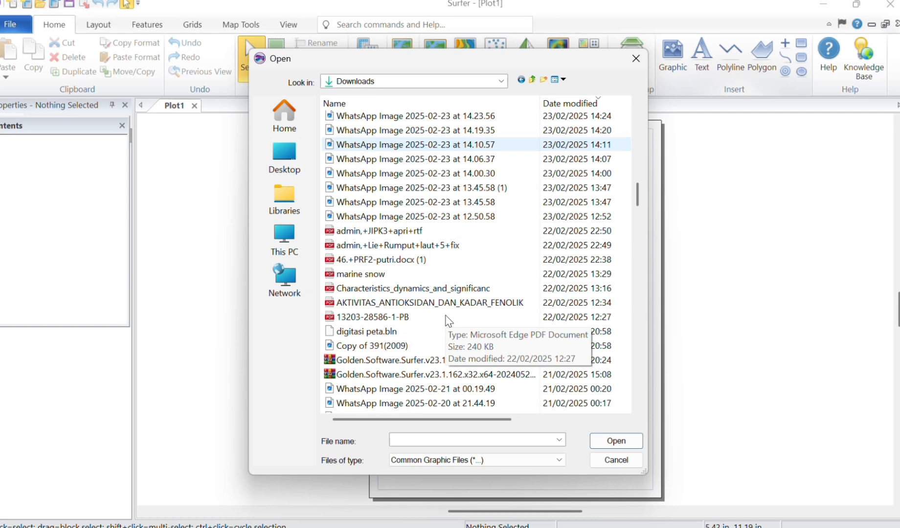
pyautogui.doubleClick(397, 346)
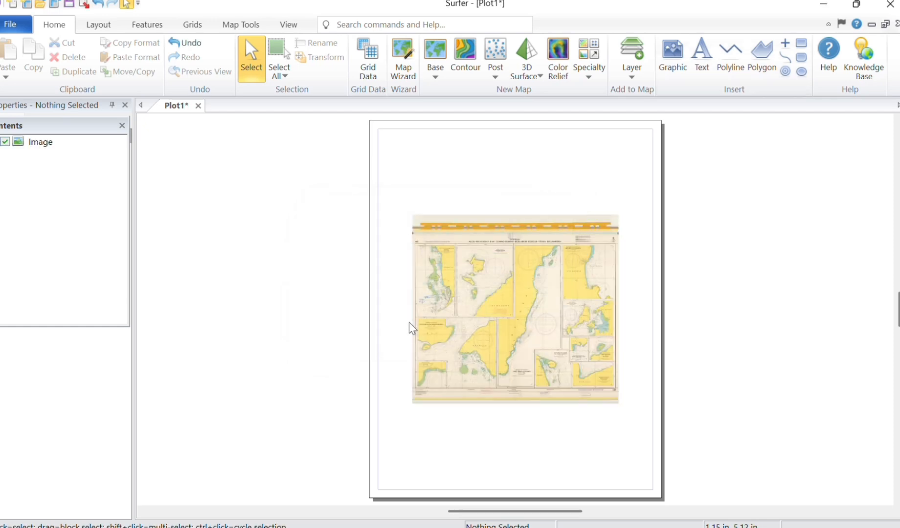
pyautogui.press('pageup')
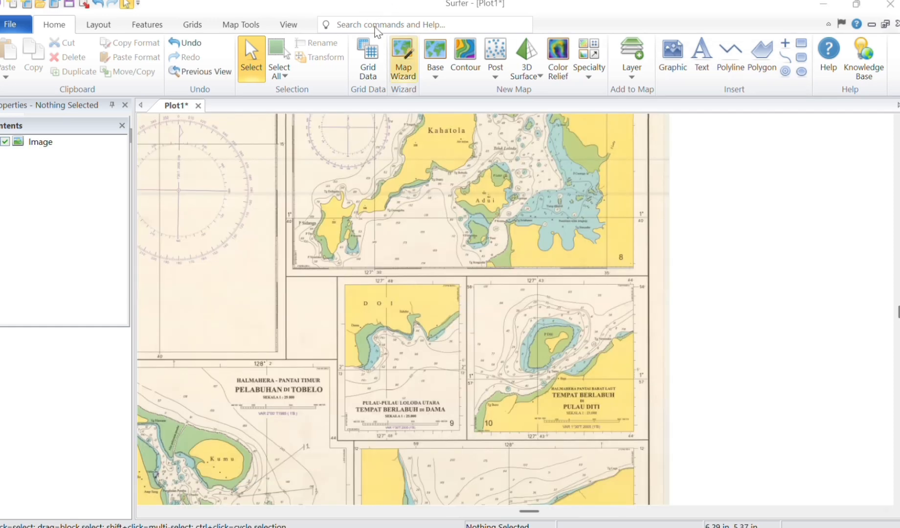
pyautogui.scroll(-1, 542, 249)
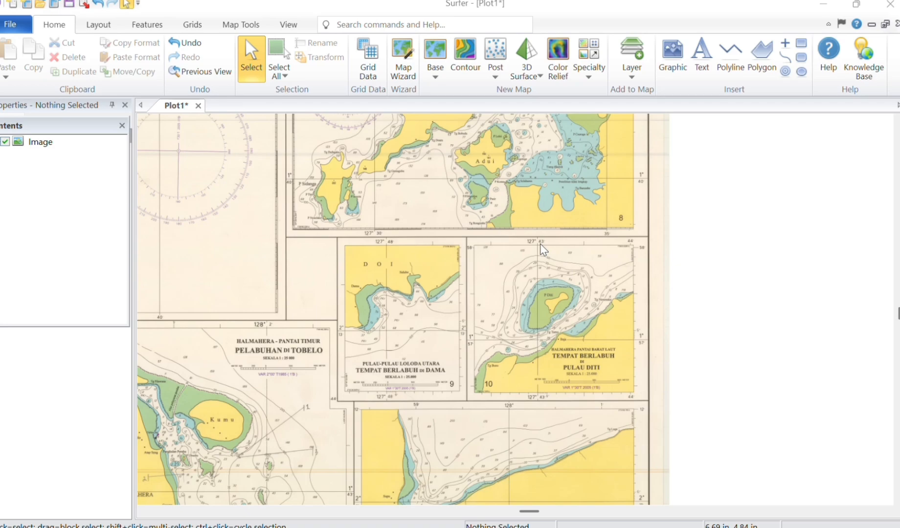
pyautogui.scroll(-1, 543, 251)
pyautogui.scroll(1, 537, 291)
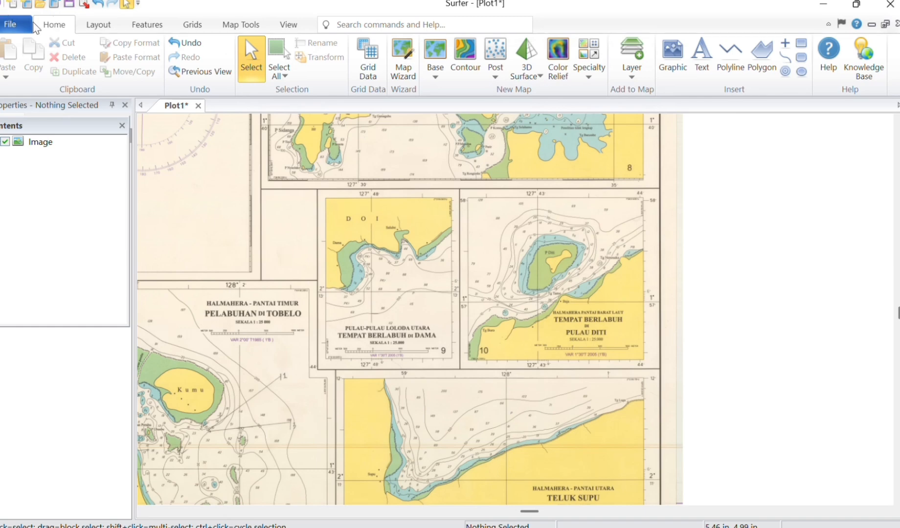
# Create a new worksheet and enter the header values 5 in A1 and 1 in B1.
pyautogui.click(27, 30)
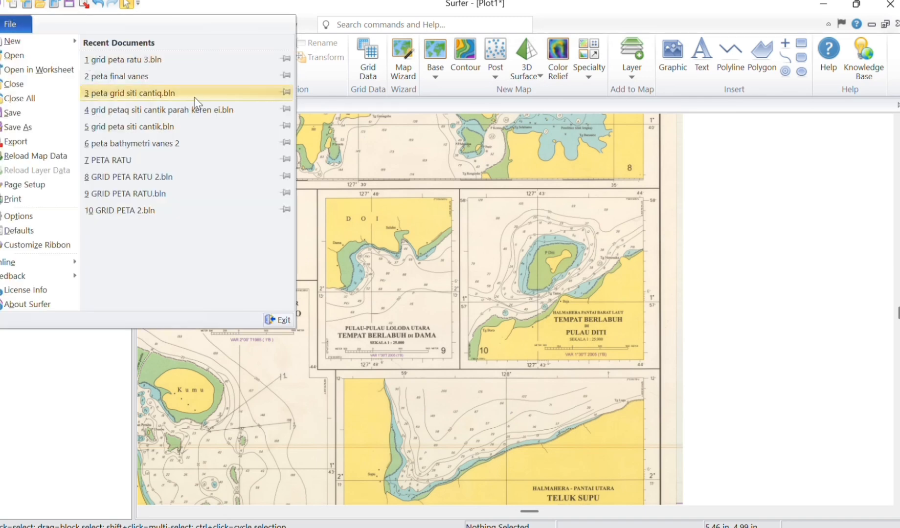
pyautogui.moveTo(36, 41)
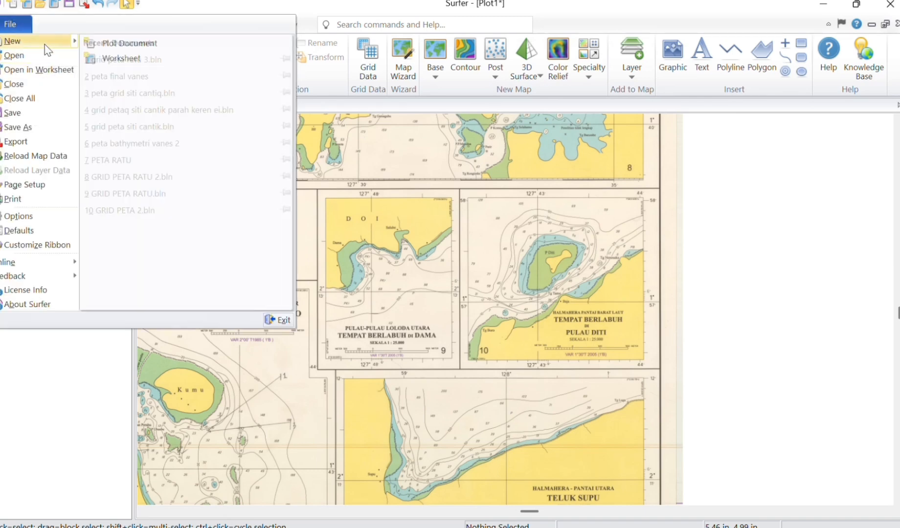
pyautogui.click(99, 54)
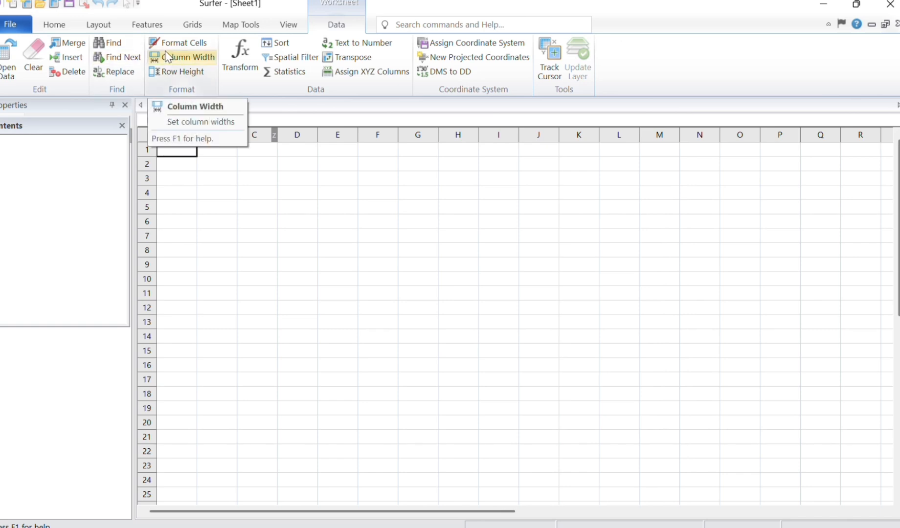
pyautogui.write('5')
pyautogui.press('Tab')
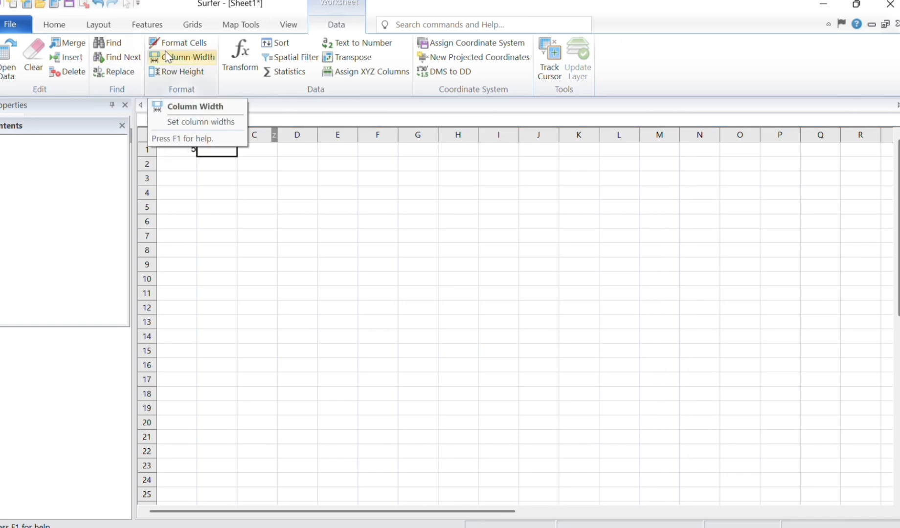
pyautogui.write('1')
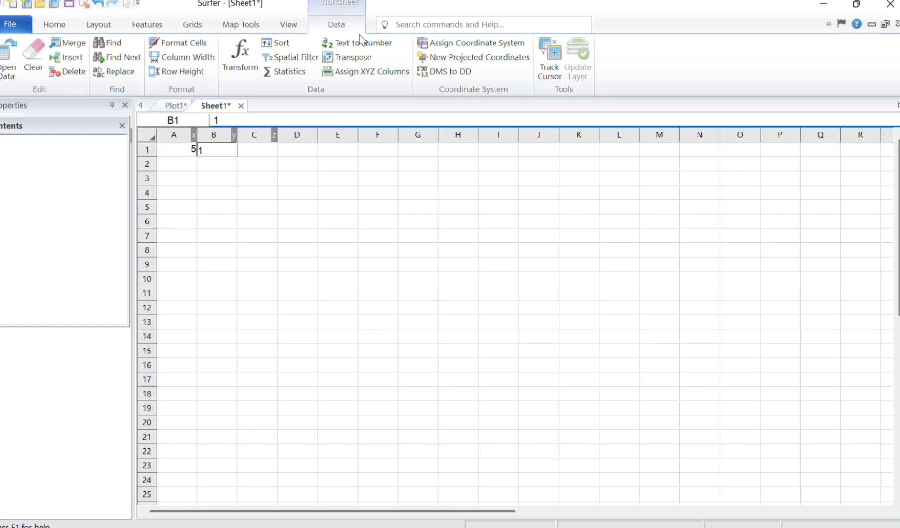
pyautogui.click(376, 23)
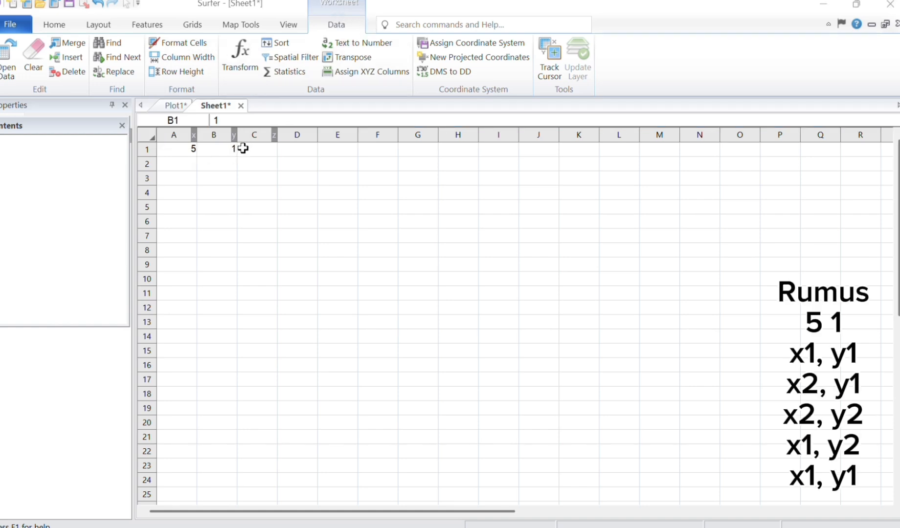
pyautogui.click(170, 167)
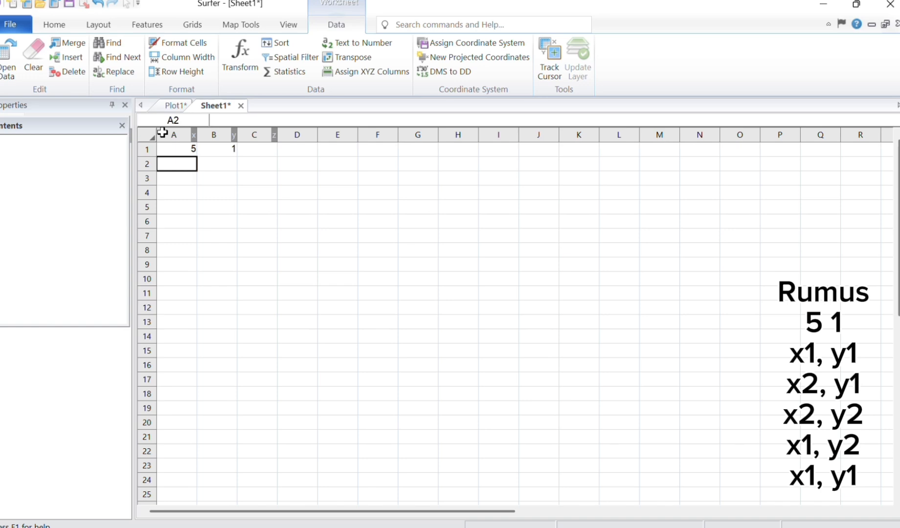
pyautogui.hotkey('ctrl', 'v')
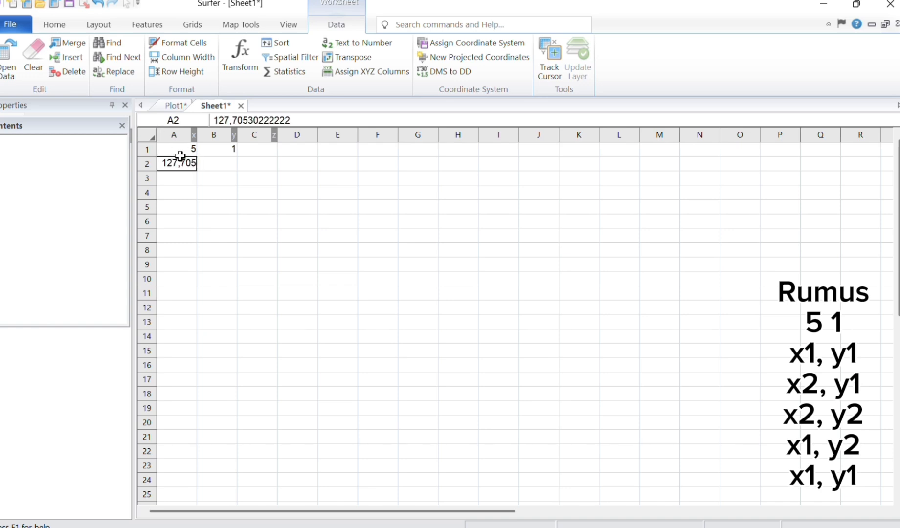
pyautogui.click(218, 164)
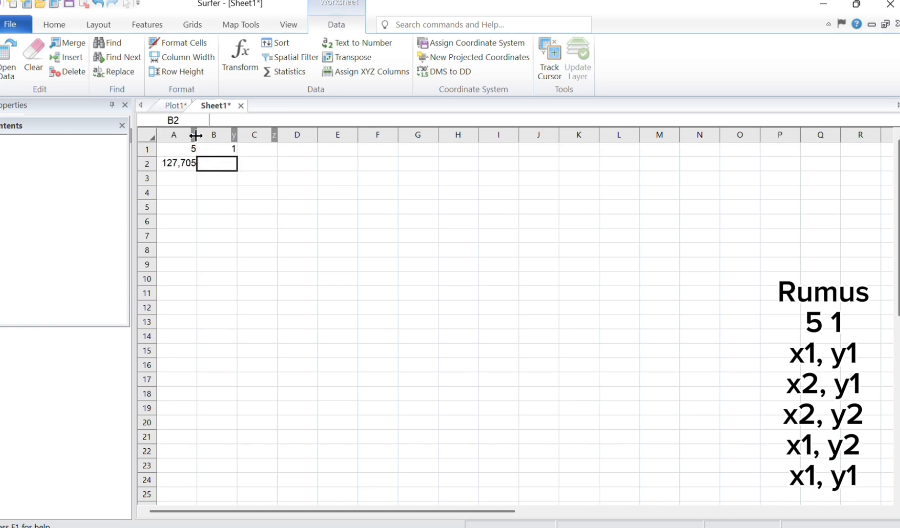
pyautogui.moveTo(195, 135); pyautogui.dragTo(331, 135)
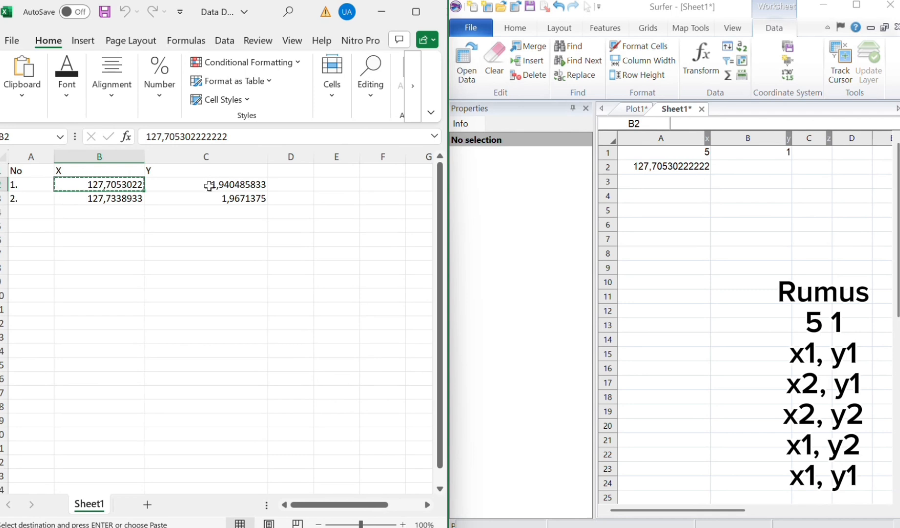
pyautogui.rightClick(210, 188)
pyautogui.click(246, 172)
pyautogui.rightClick(747, 166)
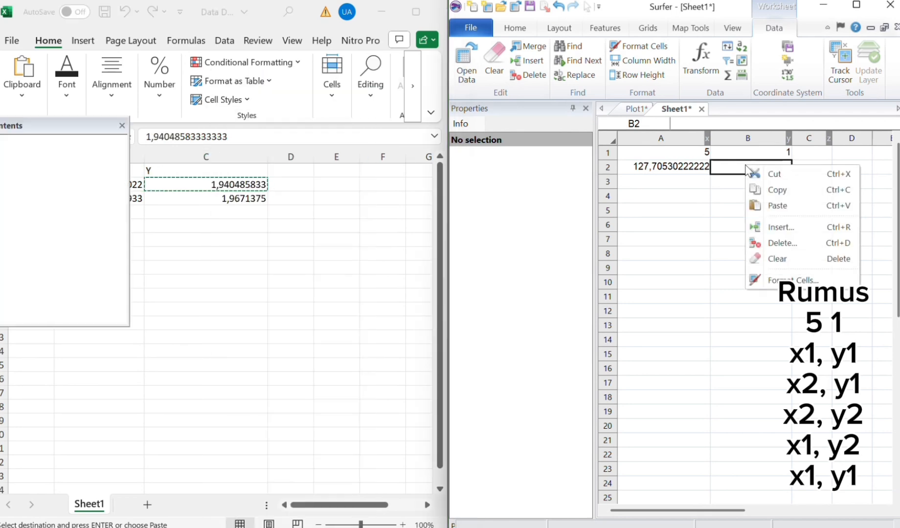
pyautogui.click(777, 206)
pyautogui.click(692, 183)
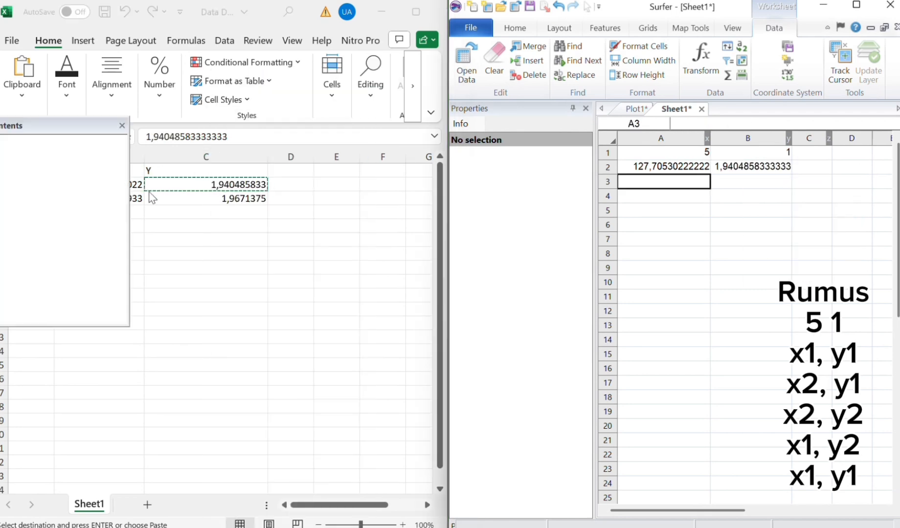
pyautogui.click(119, 127)
pyautogui.rightClick(93, 198)
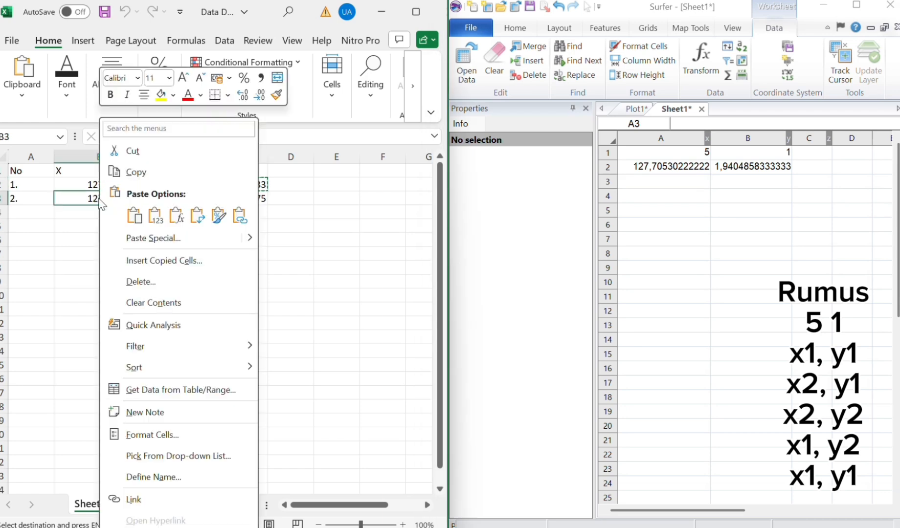
pyautogui.click(131, 172)
pyautogui.click(690, 177)
pyautogui.rightClick(690, 177)
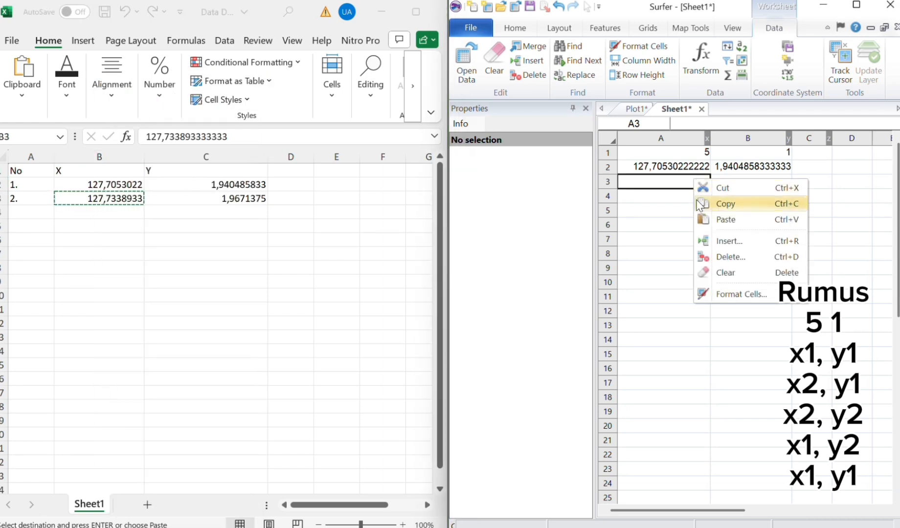
pyautogui.click(716, 221)
pyautogui.click(726, 182)
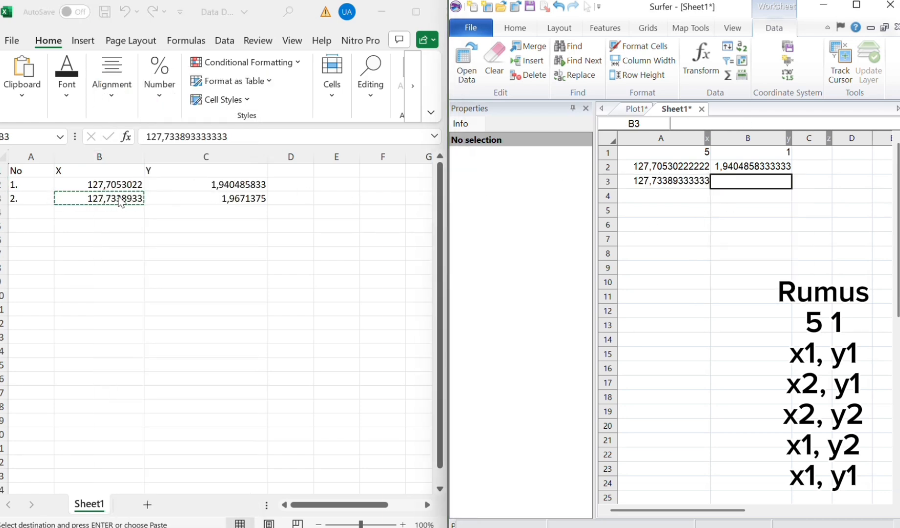
pyautogui.click(685, 183)
pyautogui.rightClick(686, 187)
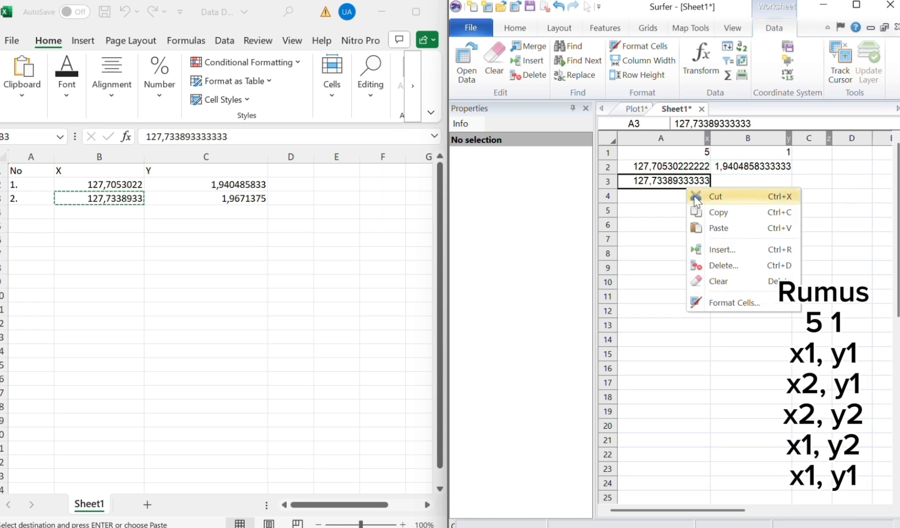
pyautogui.click(696, 198)
pyautogui.click(98, 184)
pyautogui.rightClick(100, 185)
pyautogui.click(137, 175)
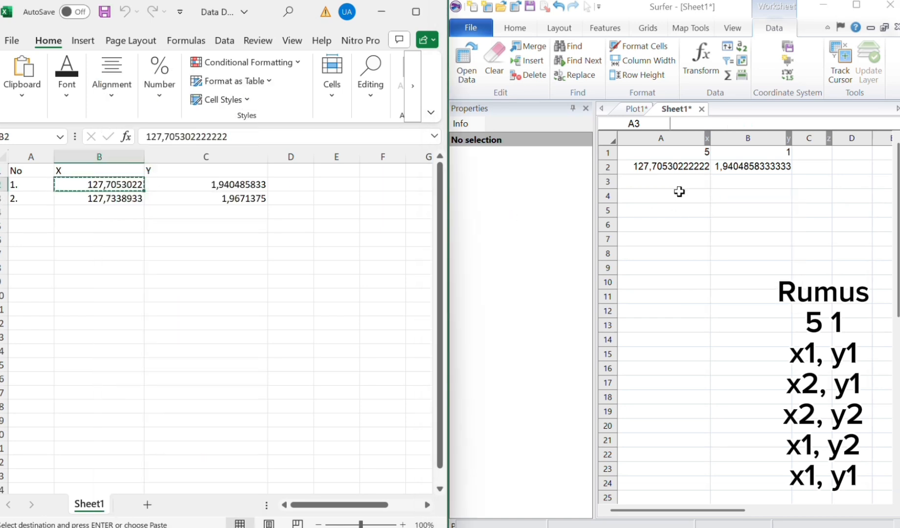
pyautogui.rightClick(683, 182)
pyautogui.click(707, 223)
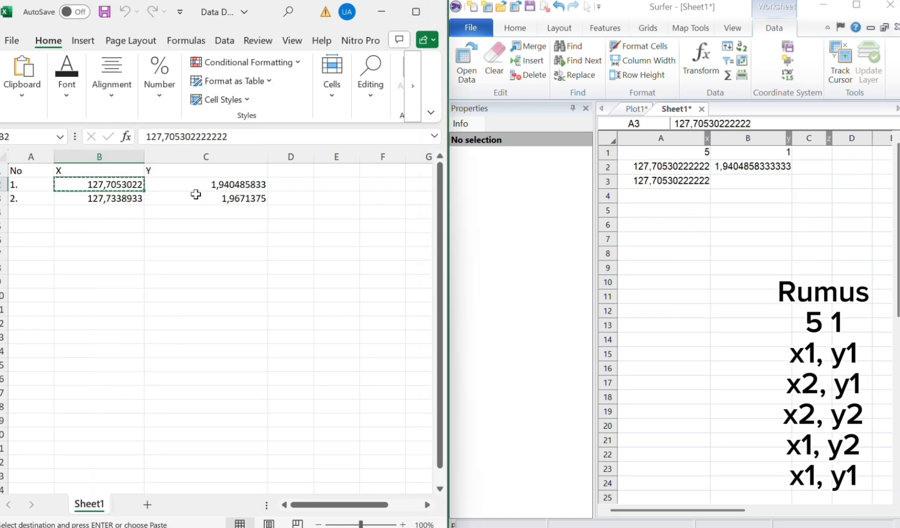
# Copy the second point's Y coordinate, 1,9671375, from the Excel sheet into cell B3 of the Surfer worksheet.
pyautogui.click(196, 198)
pyautogui.rightClick(196, 198)
pyautogui.click(263, 176)
pyautogui.rightClick(750, 183)
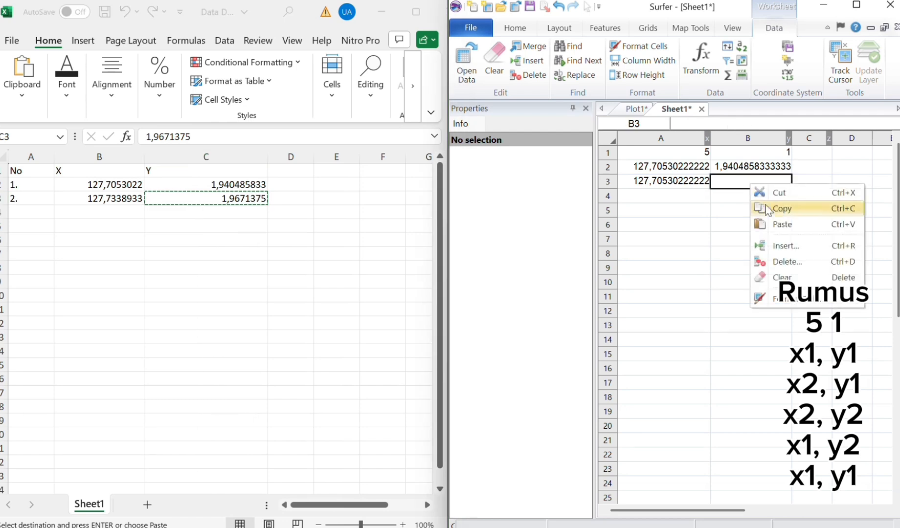
pyautogui.click(782, 224)
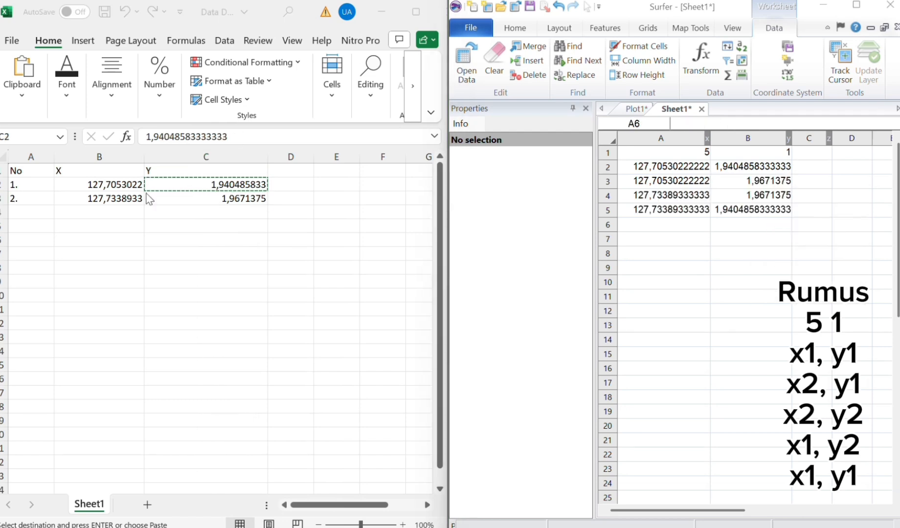
pyautogui.click(128, 185)
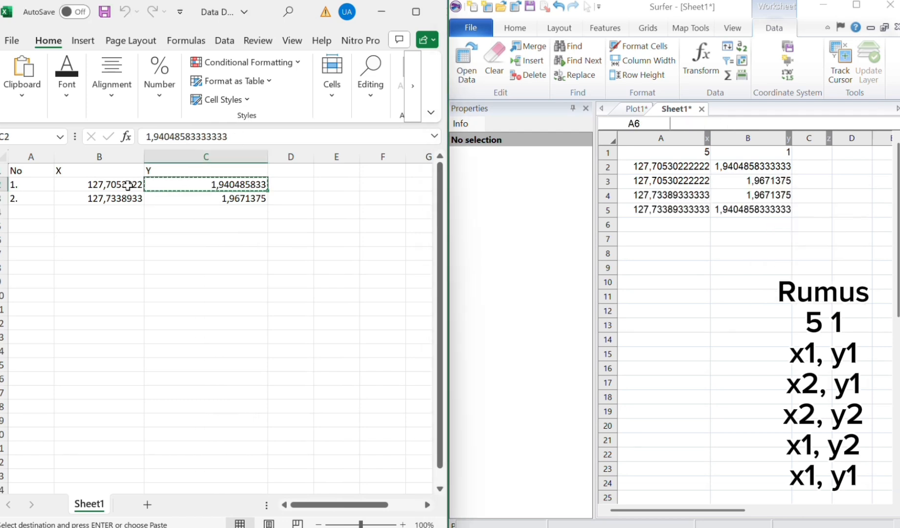
pyautogui.click(727, 225)
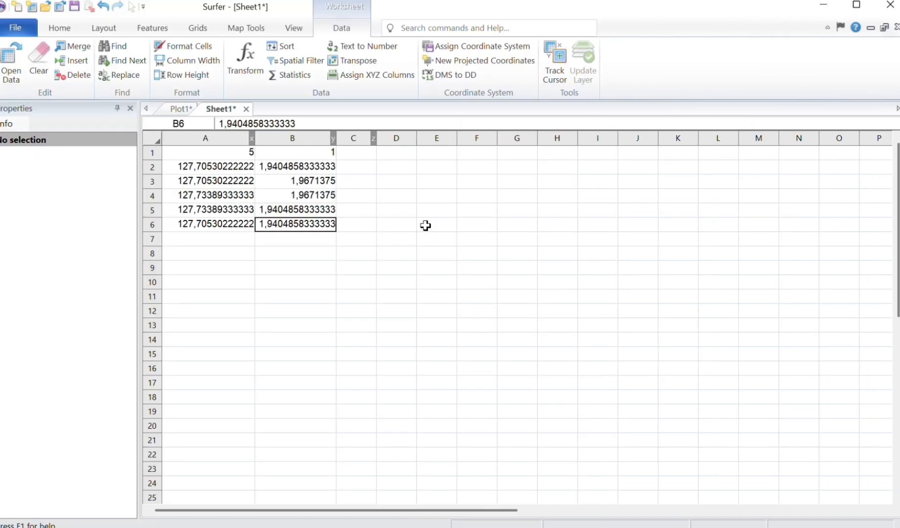
# Start saving the worksheet as a new file and choose the EKOLOGI LAUT TROPIS folder as its location.
pyautogui.click(15, 28)
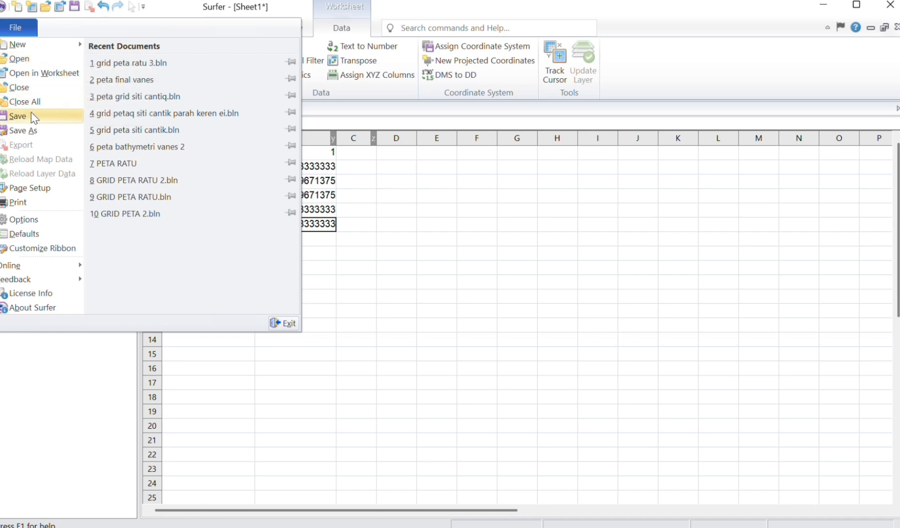
pyautogui.click(33, 132)
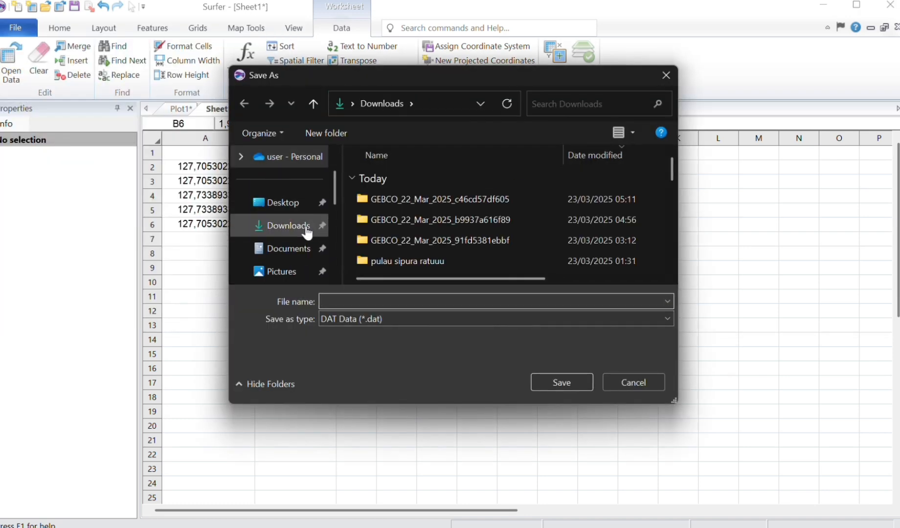
pyautogui.scroll(-3, 304, 226)
pyautogui.scroll(2, 304, 227)
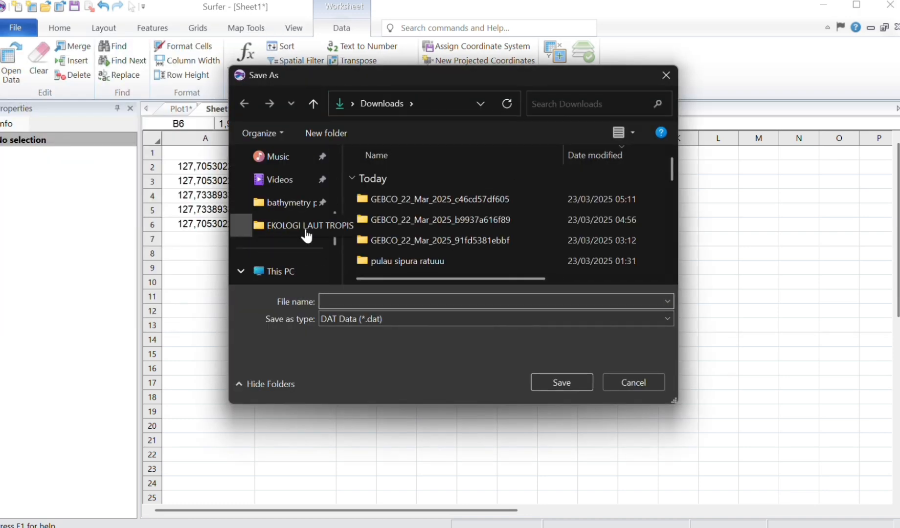
pyautogui.click(304, 228)
pyautogui.click(309, 210)
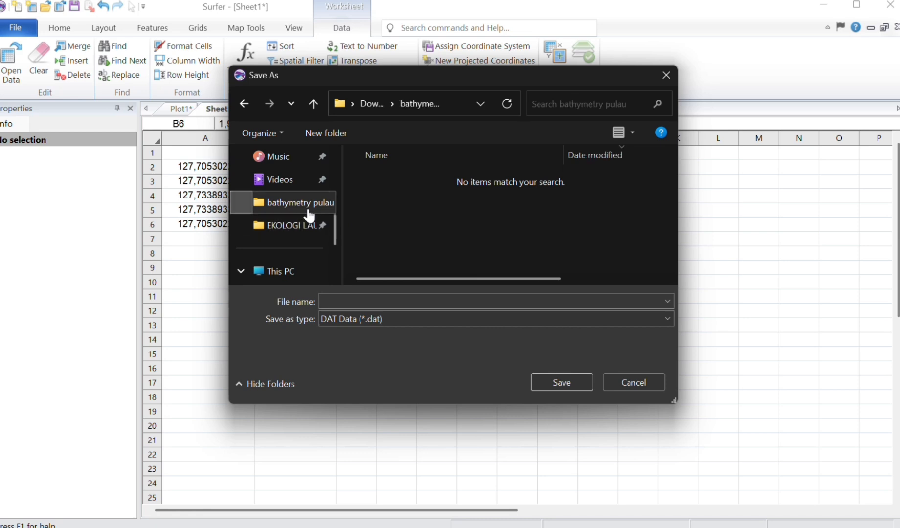
pyautogui.click(308, 224)
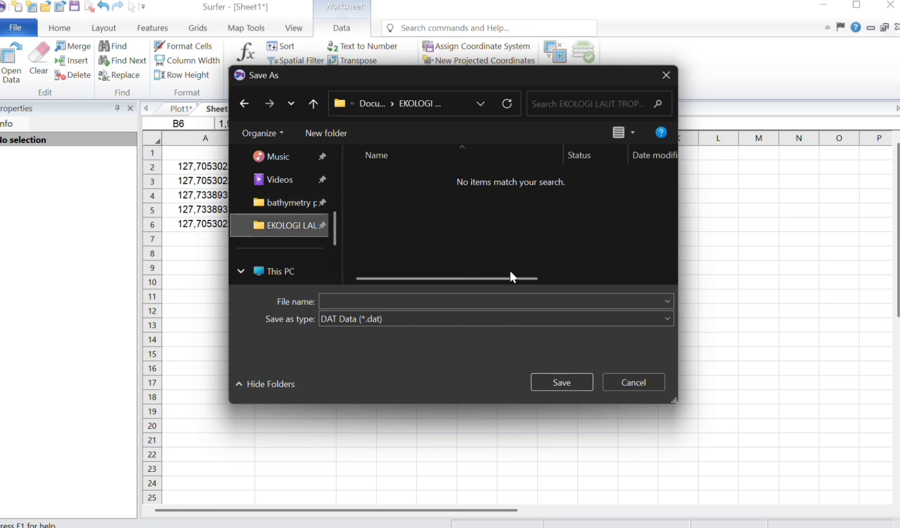
# Save the worksheet as a BLN Golden Software Blanking file named "grid peta vanesyaaa" with comma delimiter, accepting the possible loss of formatting.
pyautogui.click(447, 317)
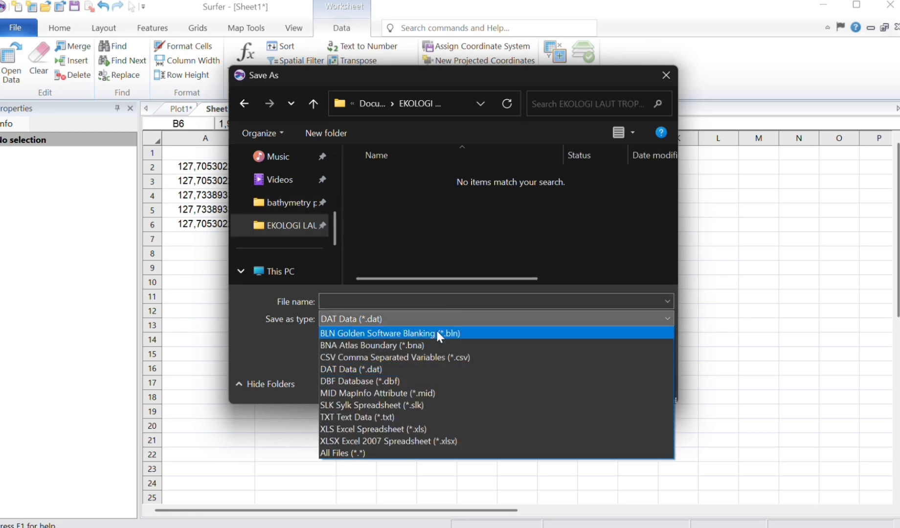
pyautogui.click(437, 333)
pyautogui.click(440, 300)
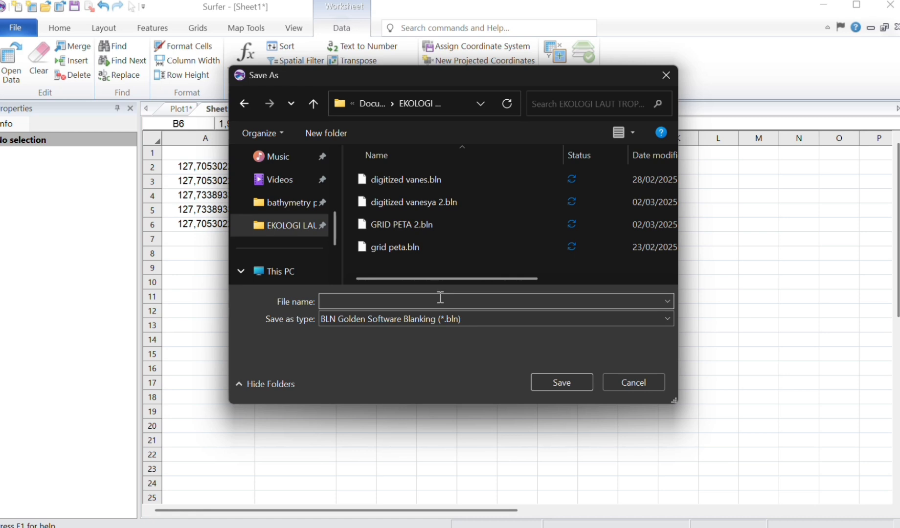
pyautogui.write('gr')
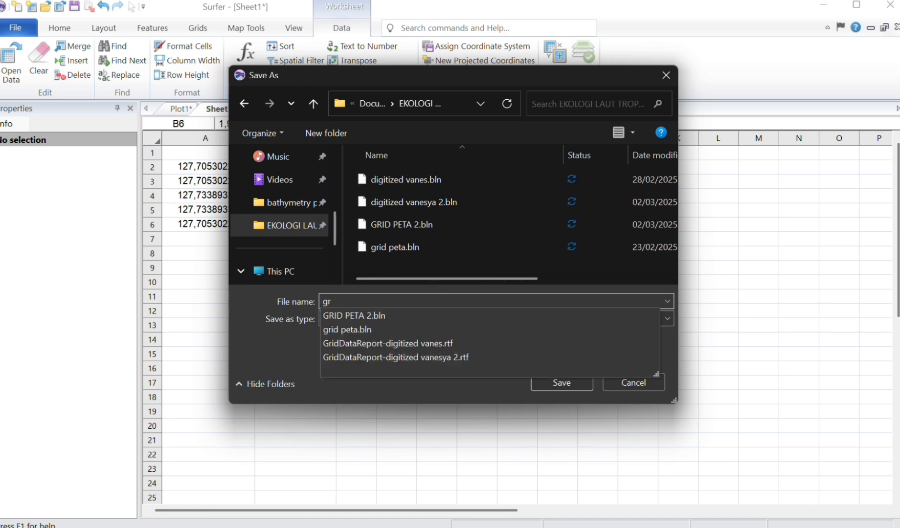
pyautogui.write('id p')
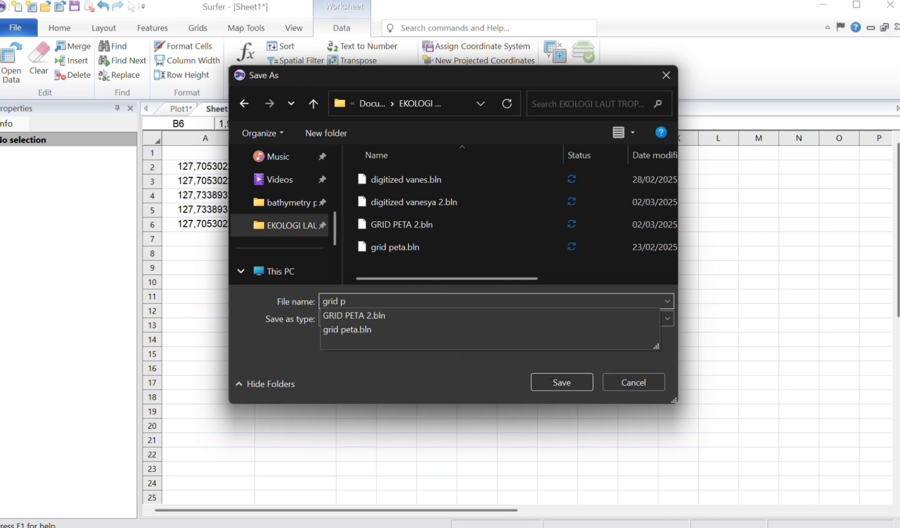
pyautogui.write('eta vanesyaaa')
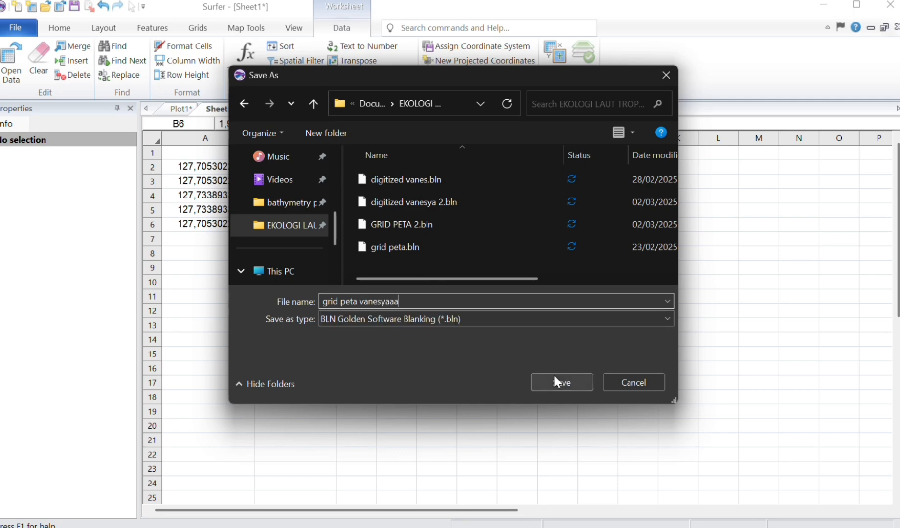
pyautogui.click(556, 381)
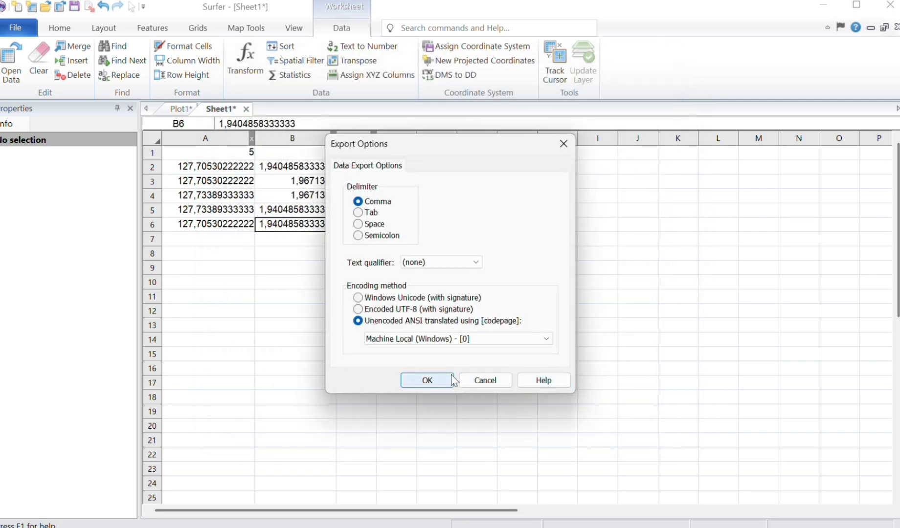
pyautogui.click(427, 384)
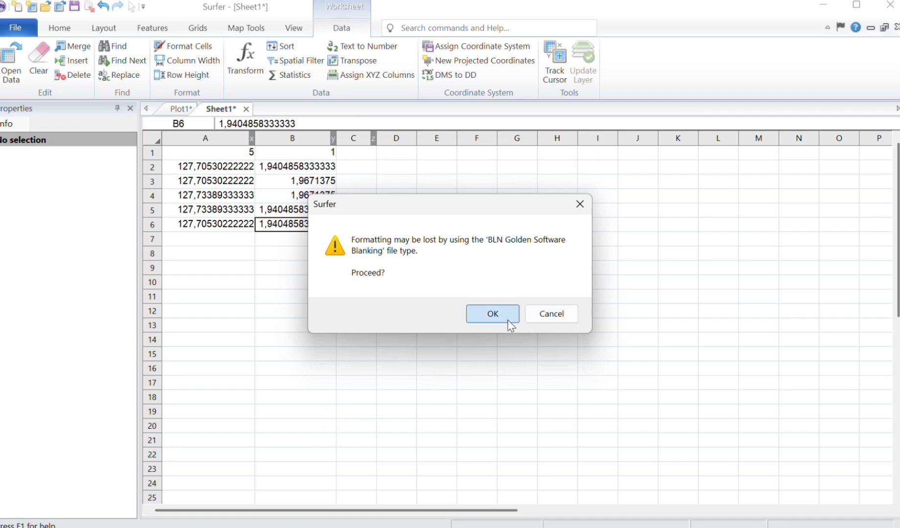
pyautogui.click(507, 318)
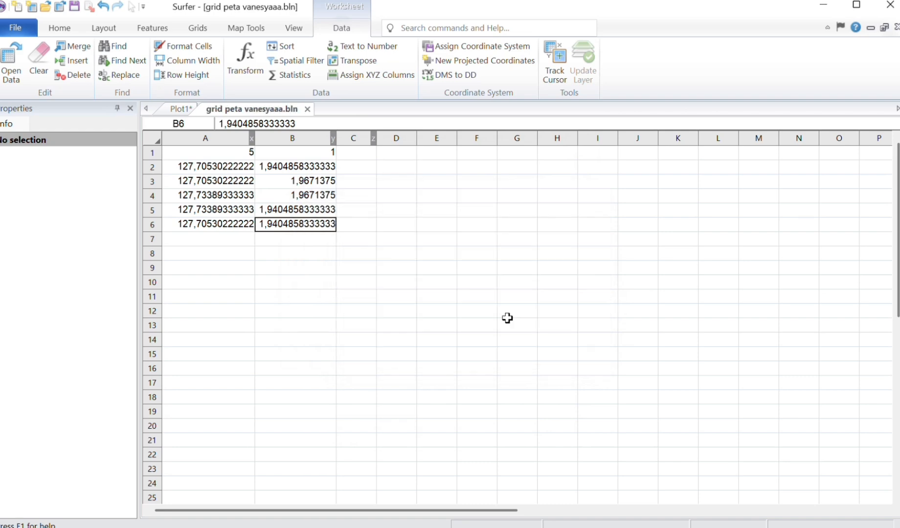
# Create a base map in Plot1 from "grid peta vanesyaaa.bln" in the EKOLOGI LAUT TROPIS folder.
pyautogui.click(182, 109)
pyautogui.click(426, 55)
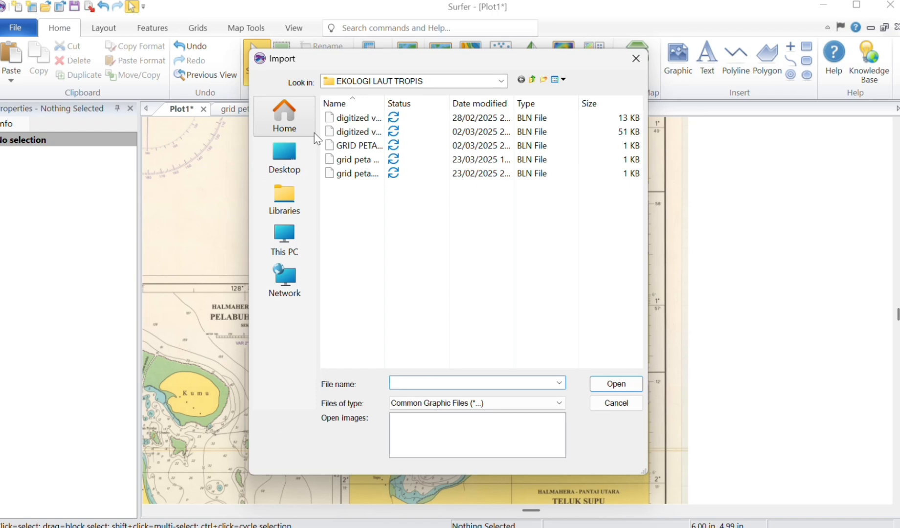
pyautogui.click(297, 130)
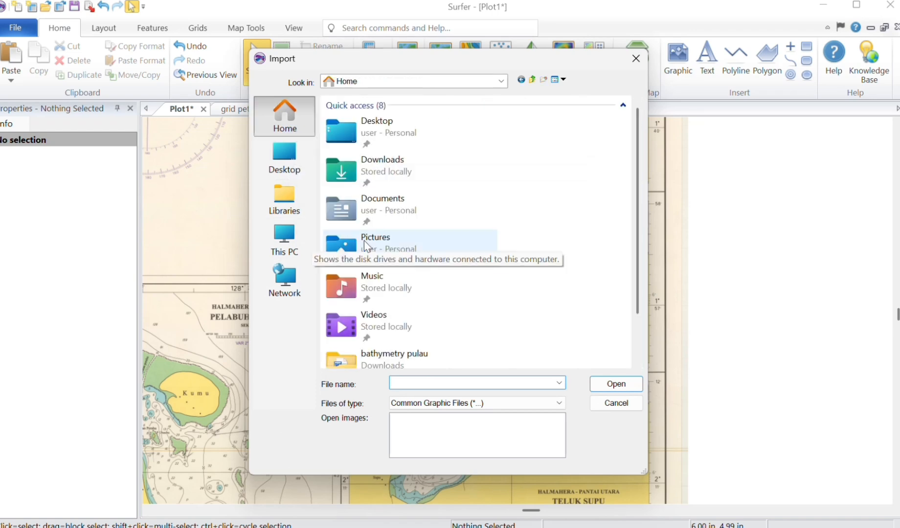
pyautogui.scroll(-3, 366, 247)
pyautogui.doubleClick(372, 340)
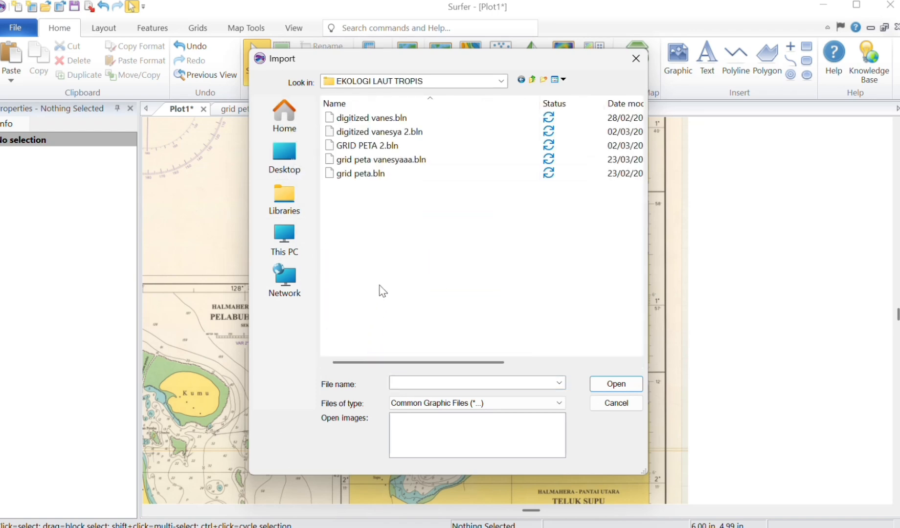
pyautogui.doubleClick(374, 160)
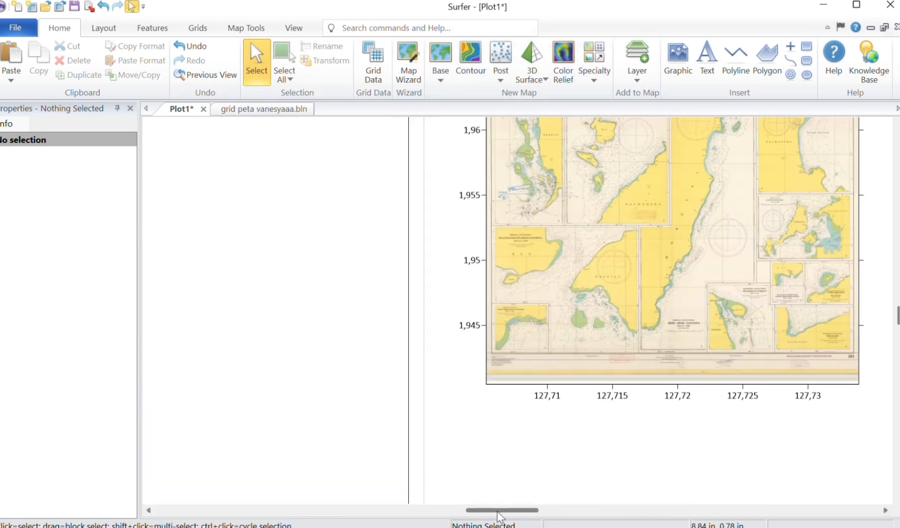
# Shrink the base map to about 0.75 × 0.68 in and fit its polygon over the Pulau Diti inset, number 10, of the chart.
pyautogui.moveTo(497, 513); pyautogui.dragTo(517, 525)
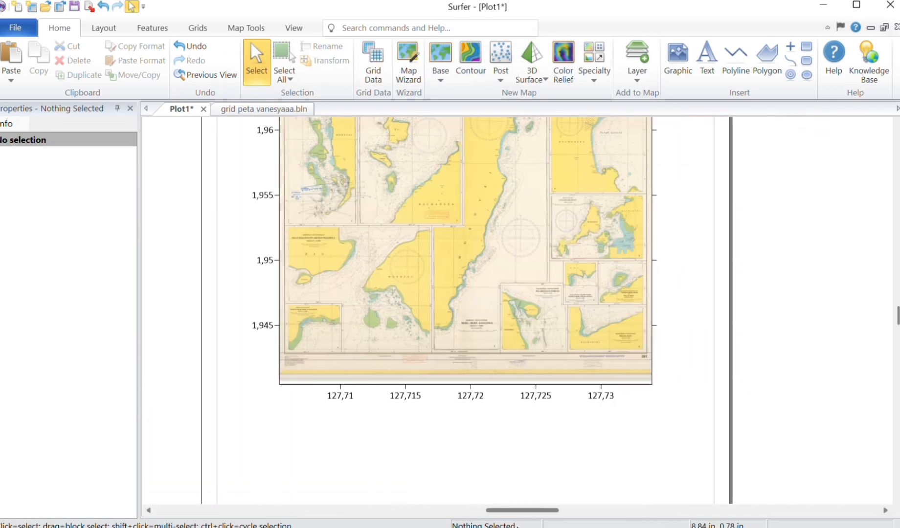
pyautogui.scroll(3, 549, 472)
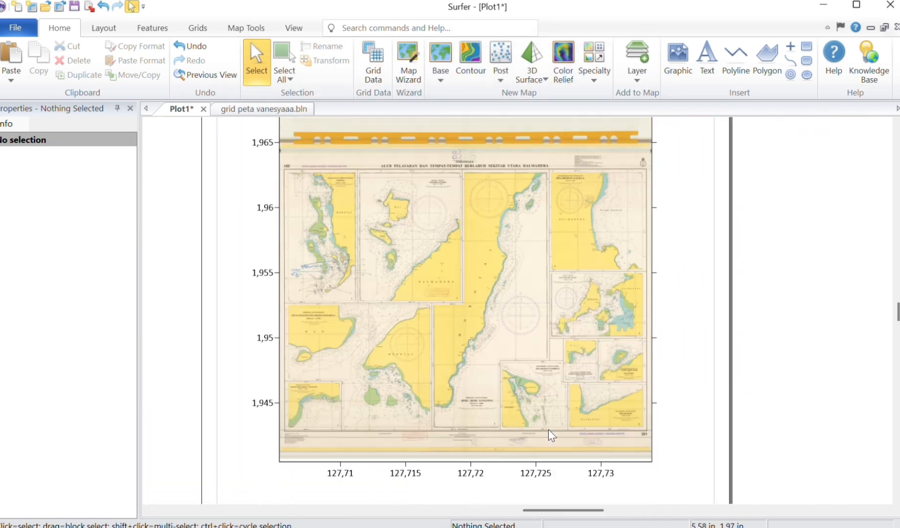
pyautogui.scroll(-2, 552, 435)
pyautogui.scroll(2, 552, 435)
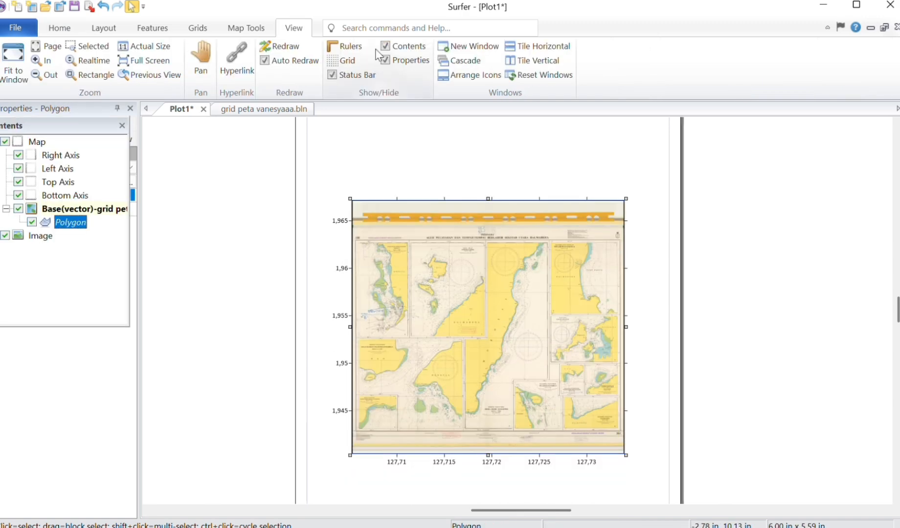
pyautogui.click(38, 144)
pyautogui.moveTo(331, 467); pyautogui.dragTo(576, 325)
pyautogui.moveTo(606, 220); pyautogui.dragTo(601, 381)
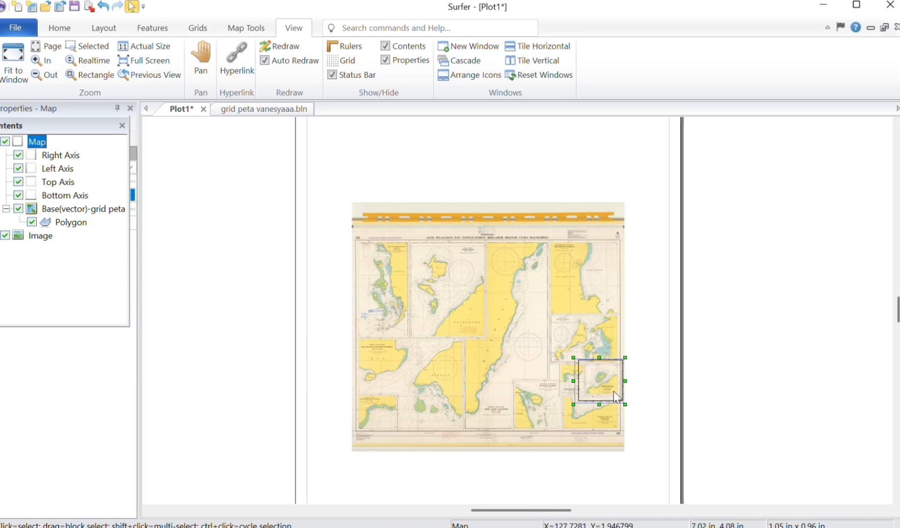
pyautogui.scroll(2, 614, 392)
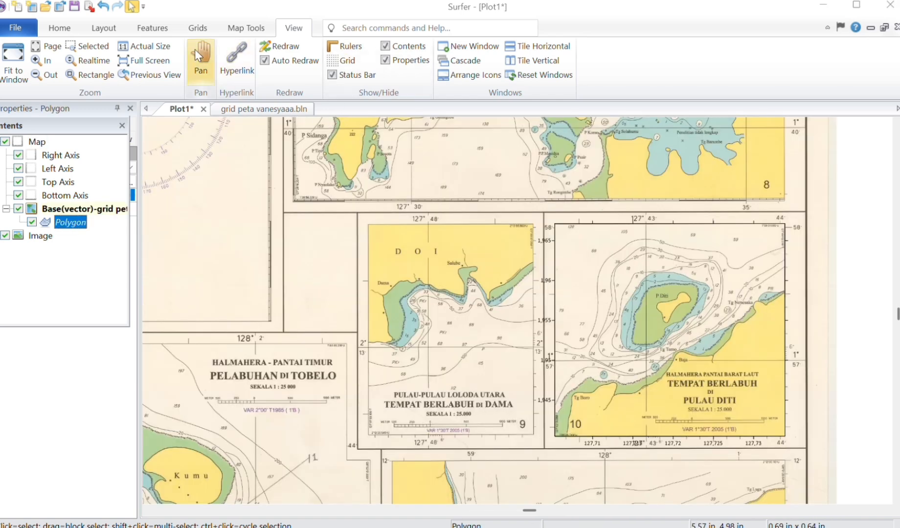
# Start digitizing on the map, pick the 10 m contour label near Tg Boro, and add -10 as its depth.
pyautogui.click(245, 28)
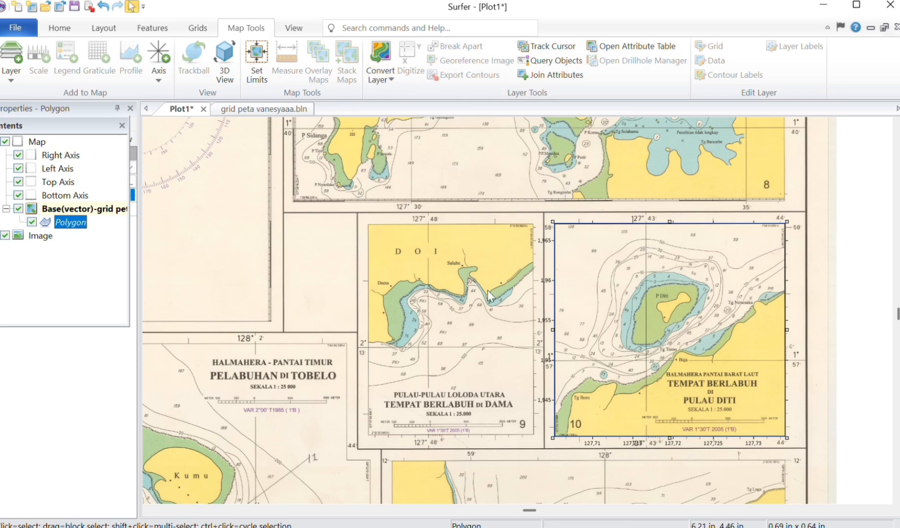
pyautogui.click(39, 141)
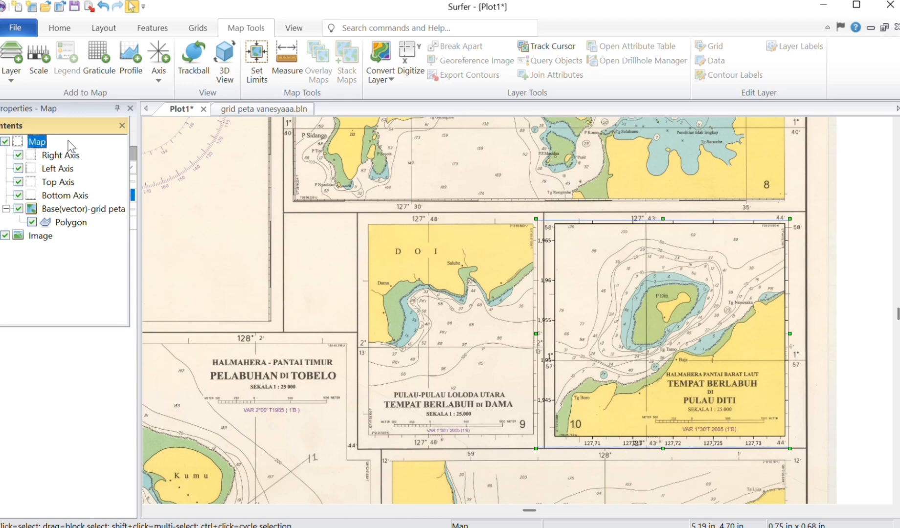
pyautogui.click(408, 68)
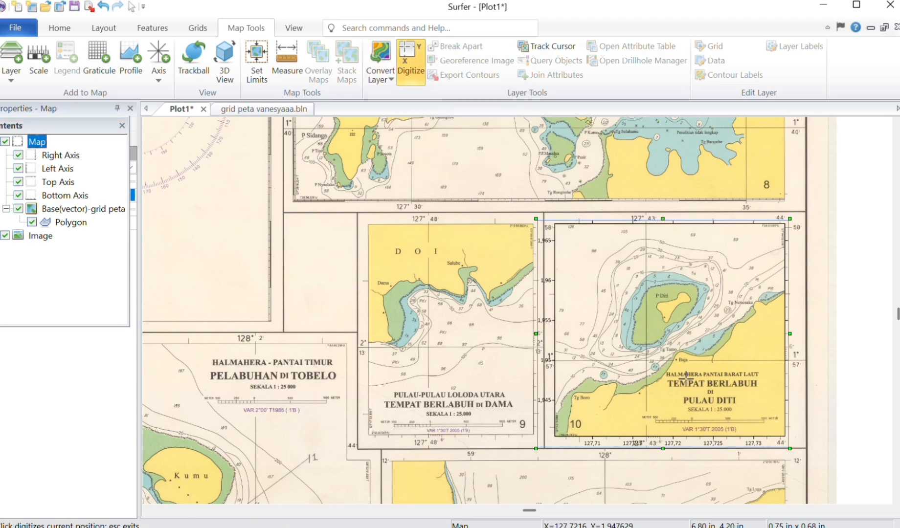
pyautogui.scroll(3, 687, 377)
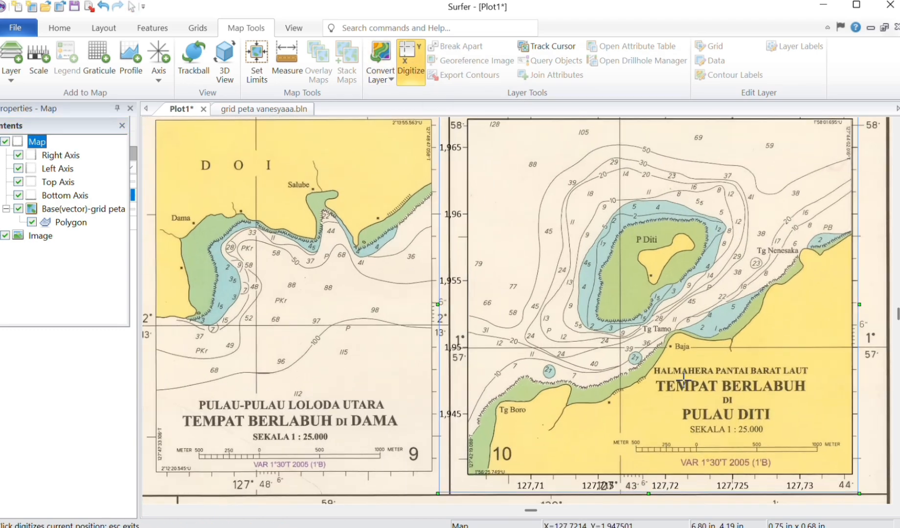
pyautogui.scroll(1, 684, 381)
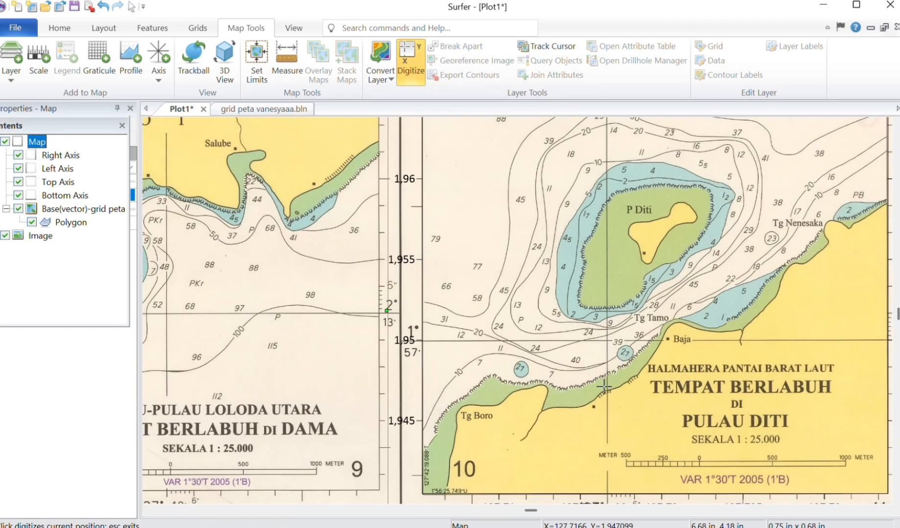
pyautogui.click(457, 373)
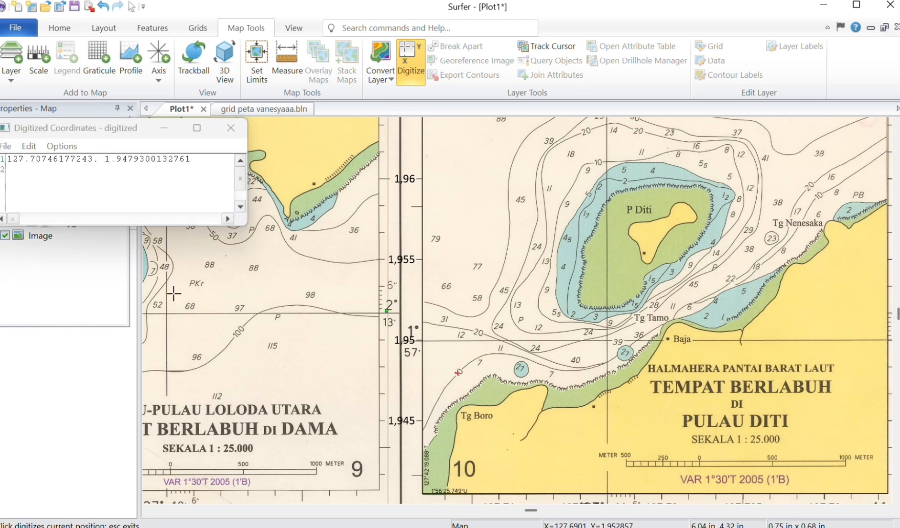
pyautogui.click(205, 157)
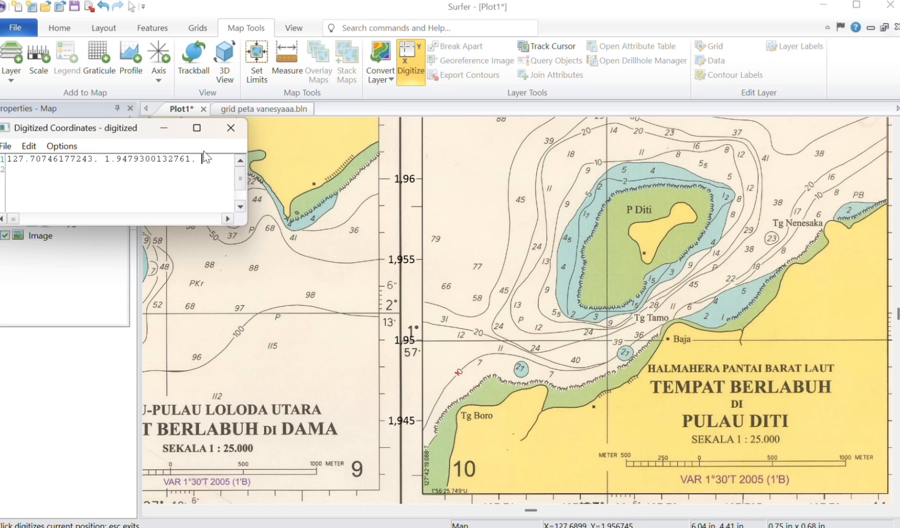
pyautogui.write('10')
# Digitize further soundings in the Pulau Diti inset and append their negative depths to the coordinates, including -7, -24 and -39.
pyautogui.click(480, 362)
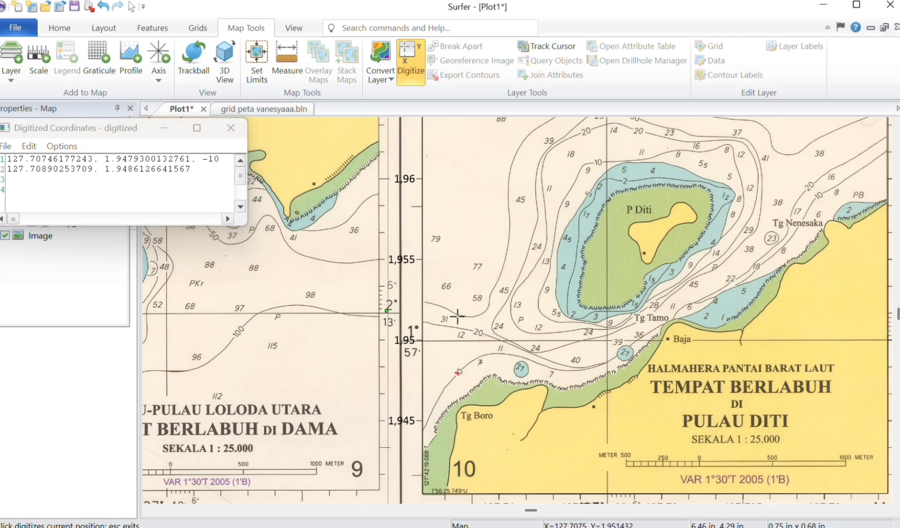
pyautogui.click(193, 174)
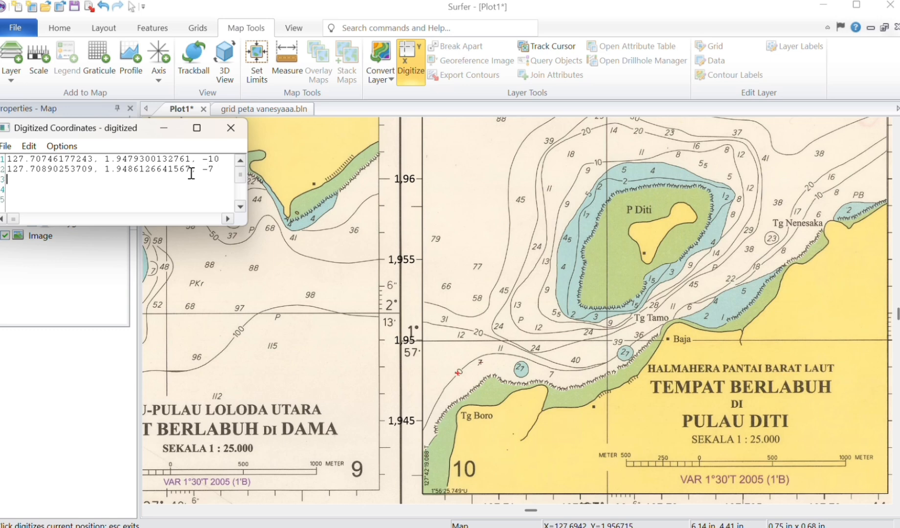
pyautogui.click(459, 336)
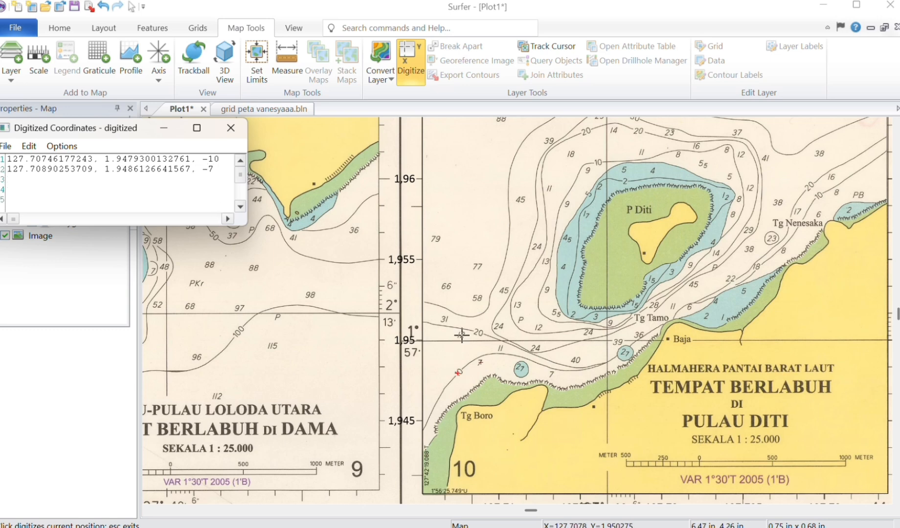
pyautogui.click(200, 180)
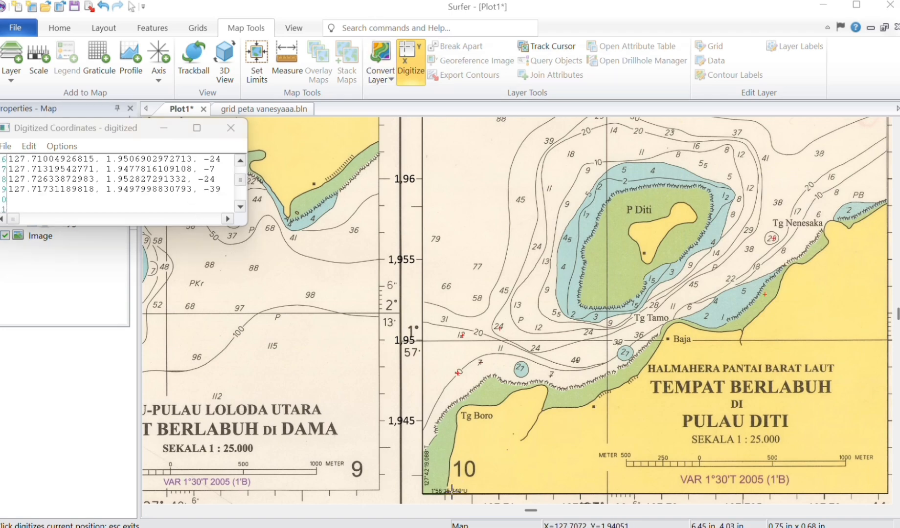
# Digitize closely spaced points along the reef-fringed coastline at Tg Boro, starting near the inset's western edge.
pyautogui.scroll(6, 442, 475)
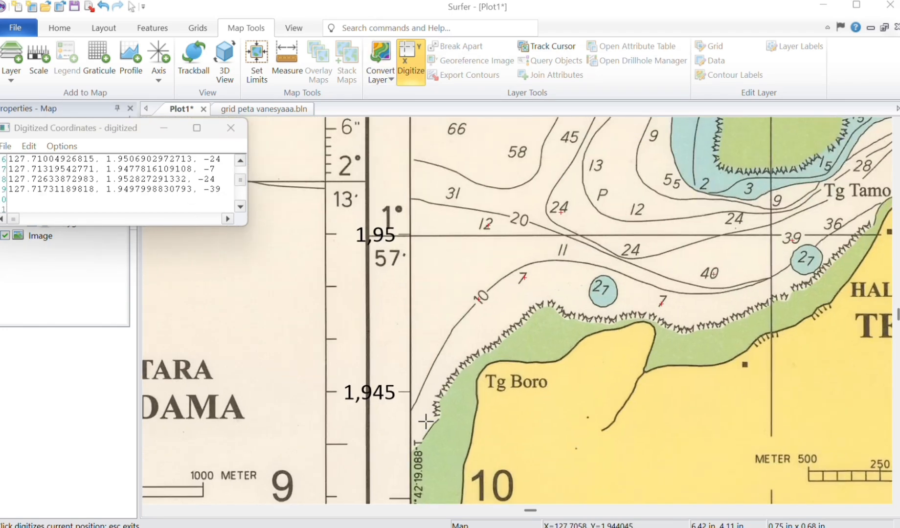
pyautogui.scroll(-6, 425, 421)
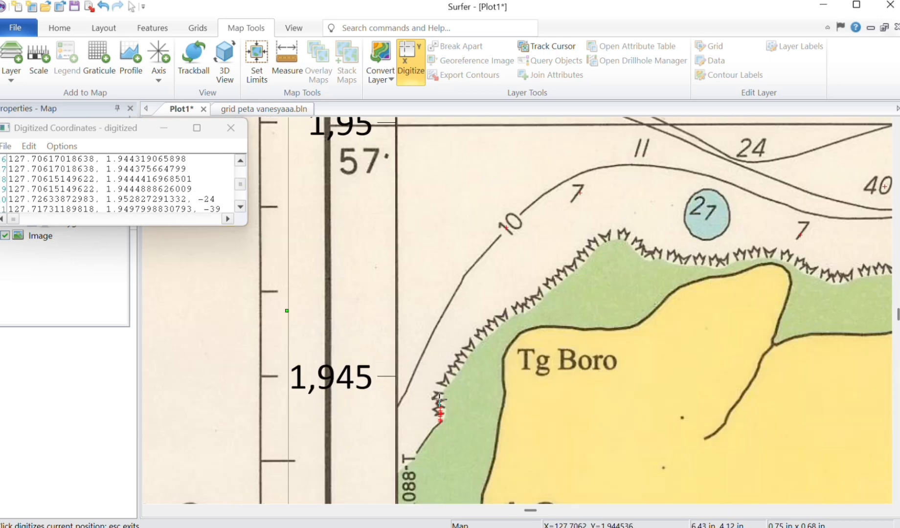
pyautogui.click(440, 394)
pyautogui.doubleClick(441, 394)
pyautogui.click(443, 390)
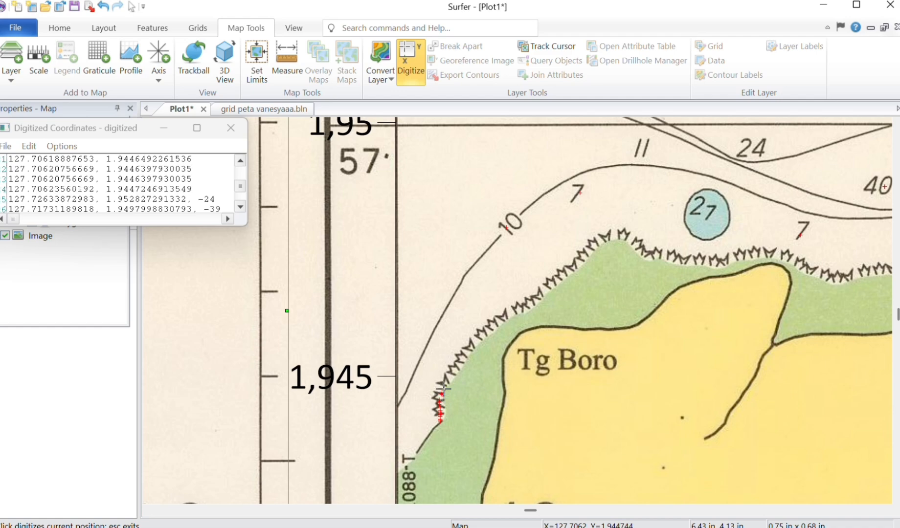
pyautogui.click(443, 389)
pyautogui.click(444, 387)
pyautogui.click(446, 384)
pyautogui.click(447, 383)
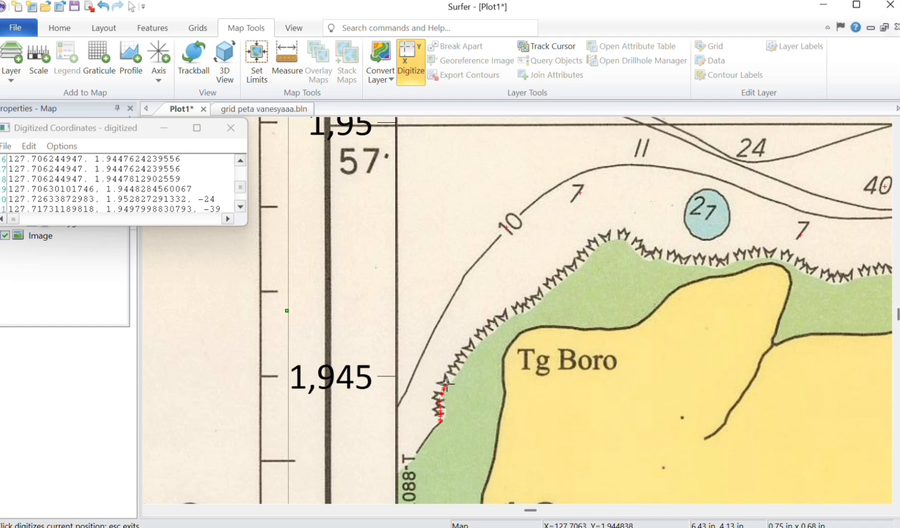
pyautogui.click(449, 381)
pyautogui.scroll(-5, 448, 381)
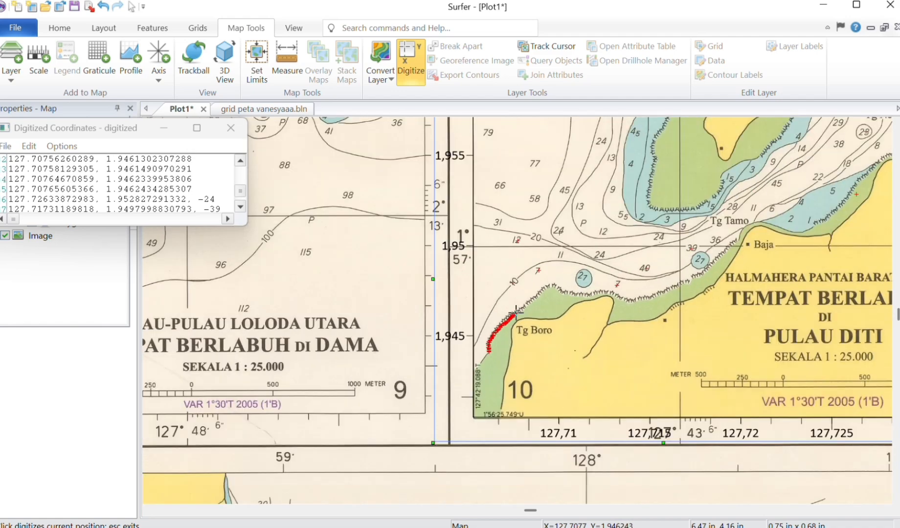
pyautogui.click(491, 325)
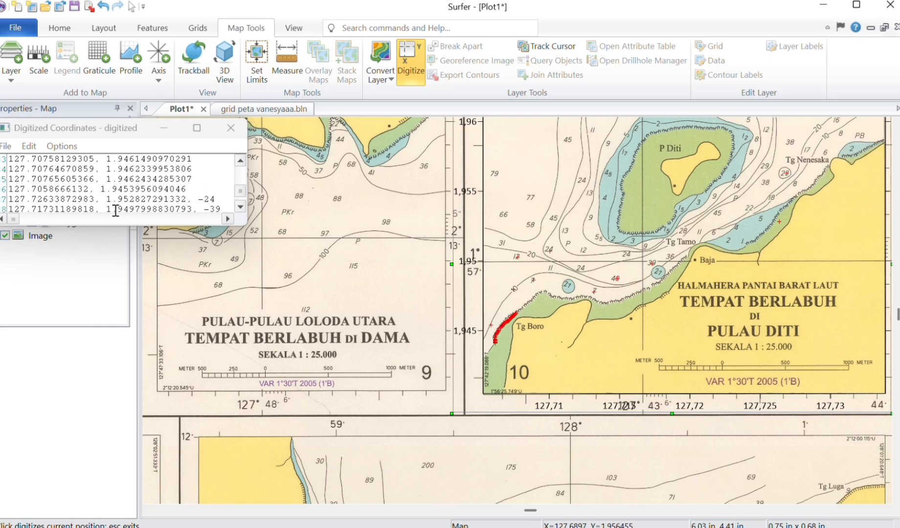
# Save the digitized coordinates as blanking file "digitized 9" in the EKOLOGI LAUT TROPIS folder and minimize their window.
pyautogui.click(6, 146)
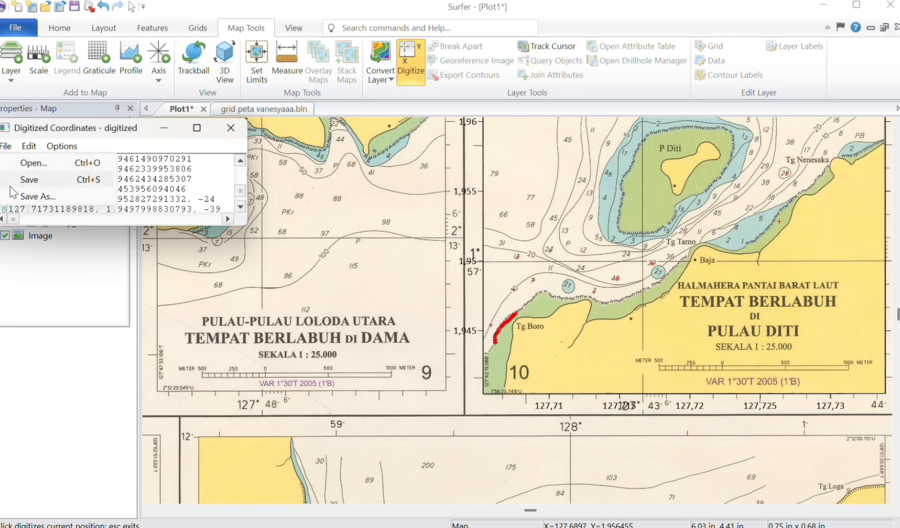
pyautogui.click(38, 196)
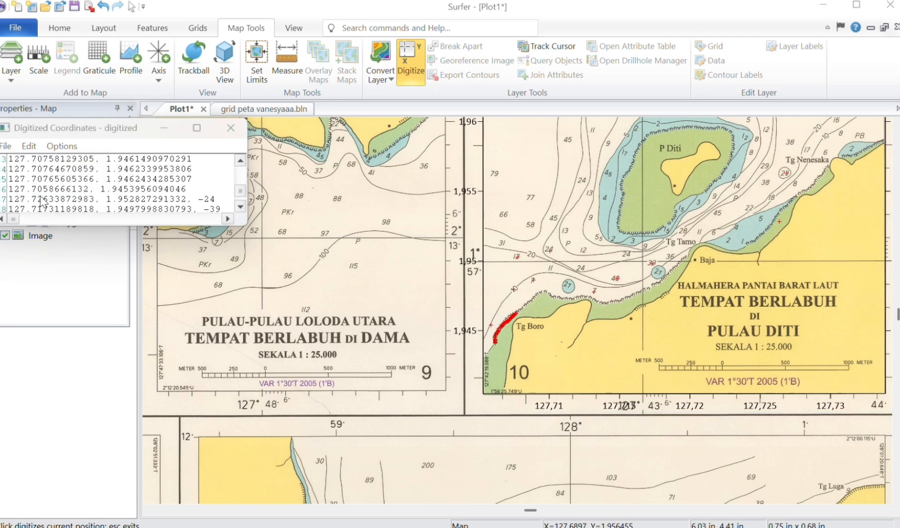
pyautogui.scroll(-3, 72, 159)
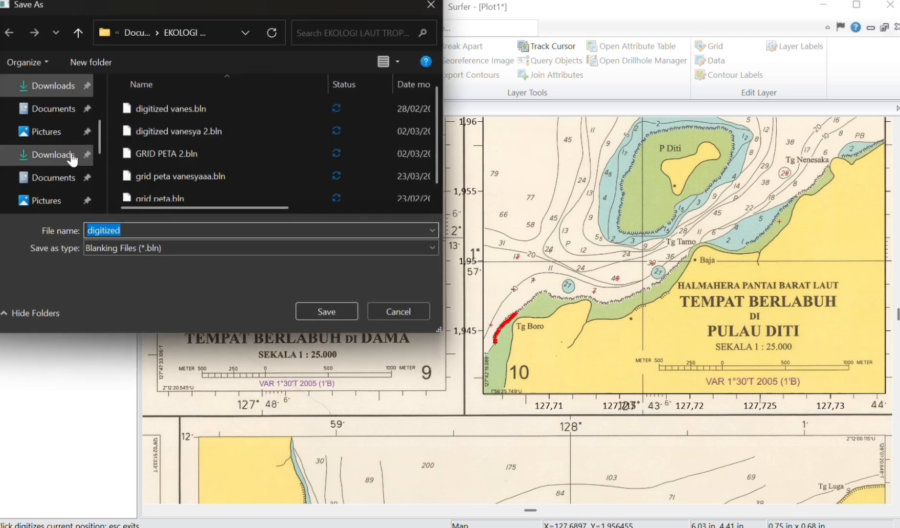
pyautogui.click(73, 156)
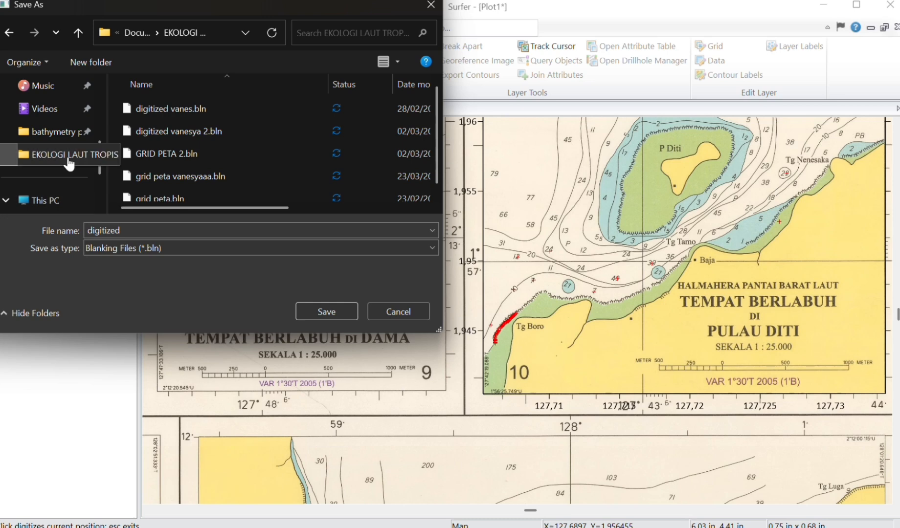
pyautogui.click(124, 229)
pyautogui.press('End')
pyautogui.write('9')
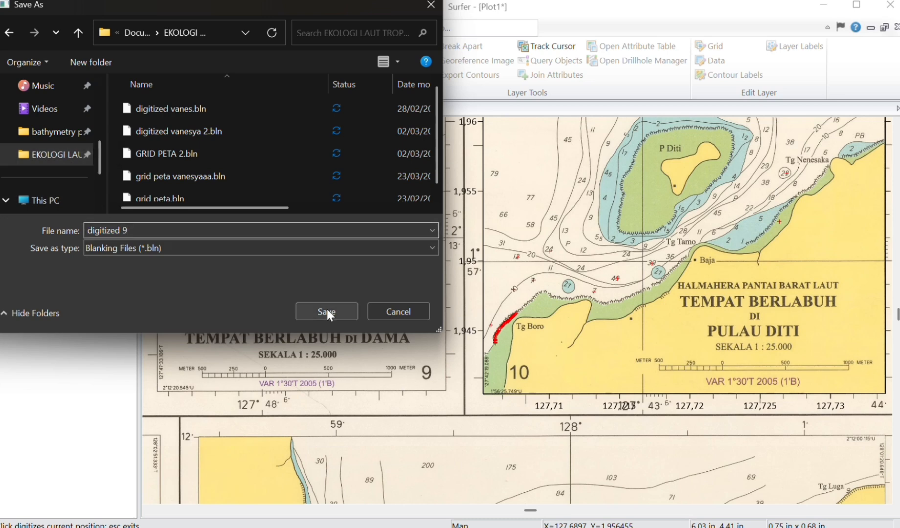
pyautogui.click(328, 312)
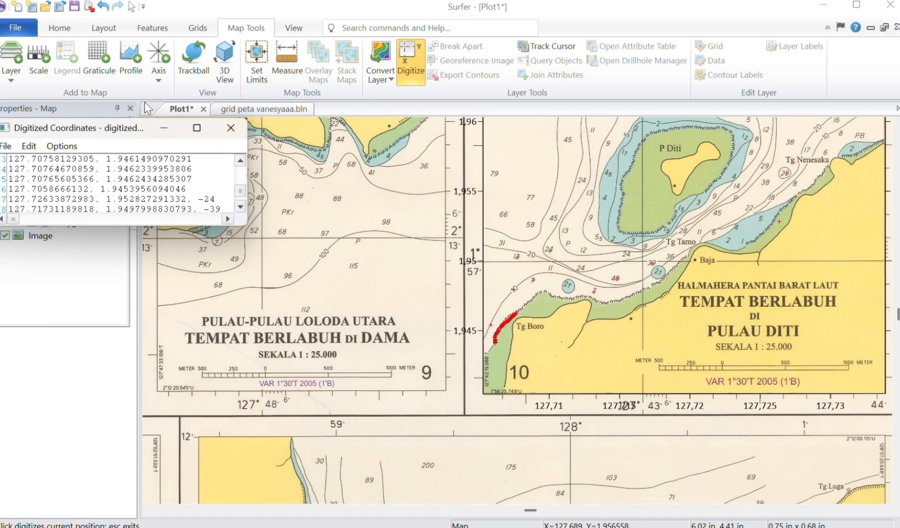
pyautogui.click(157, 130)
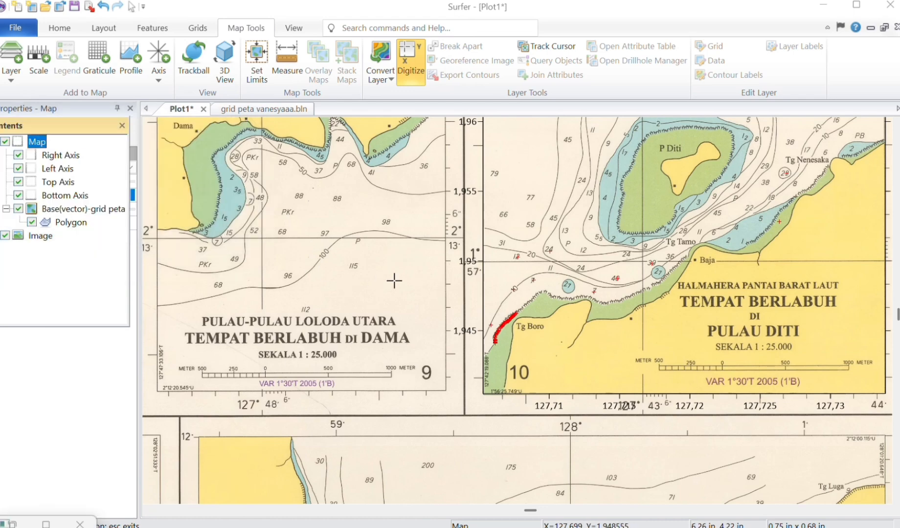
# Start gridding data with Kriging and load the existing file "digitized vanesya 2" from the EKOLOGI LAUT TROPIS folder.
pyautogui.scroll(-3, 393, 281)
pyautogui.scroll(-3, 394, 280)
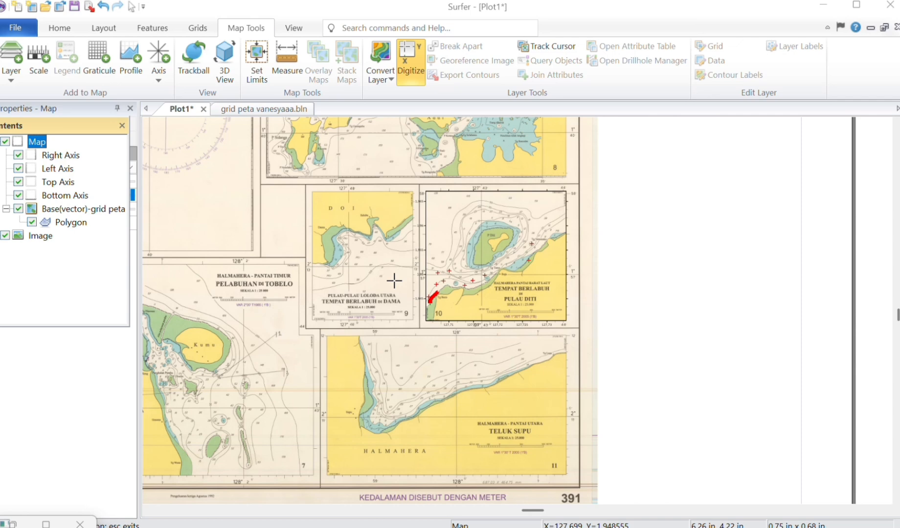
pyautogui.scroll(-1, 394, 280)
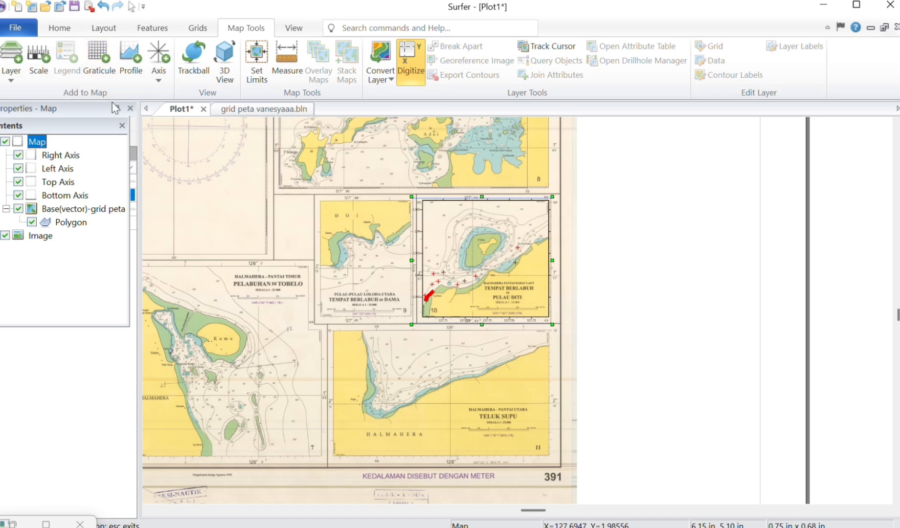
pyautogui.click(57, 28)
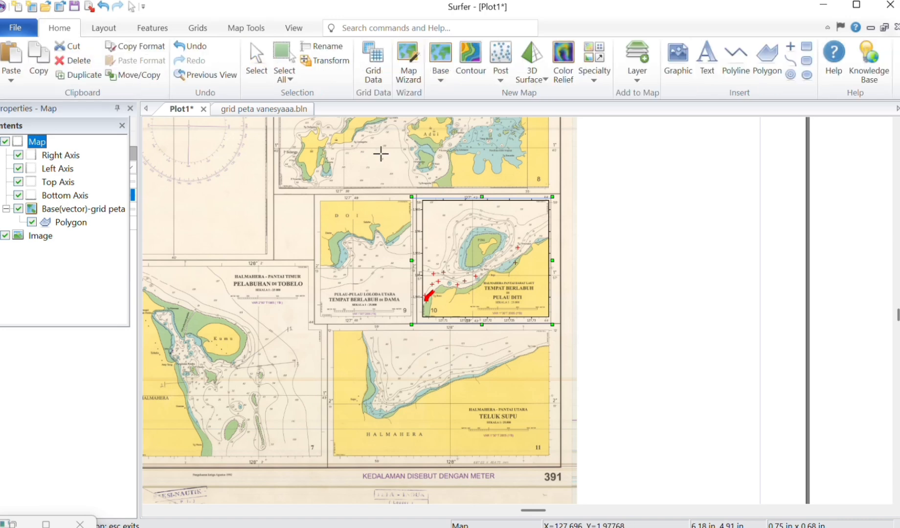
pyautogui.click(382, 57)
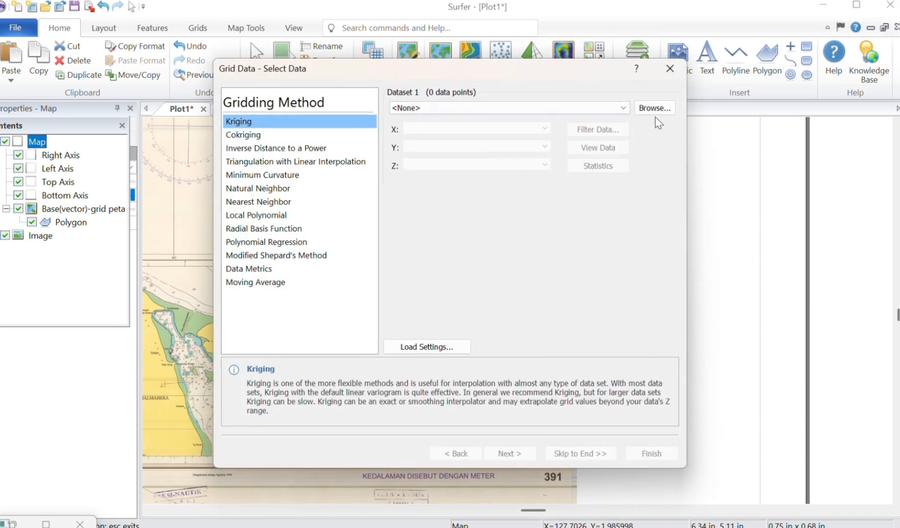
pyautogui.click(655, 110)
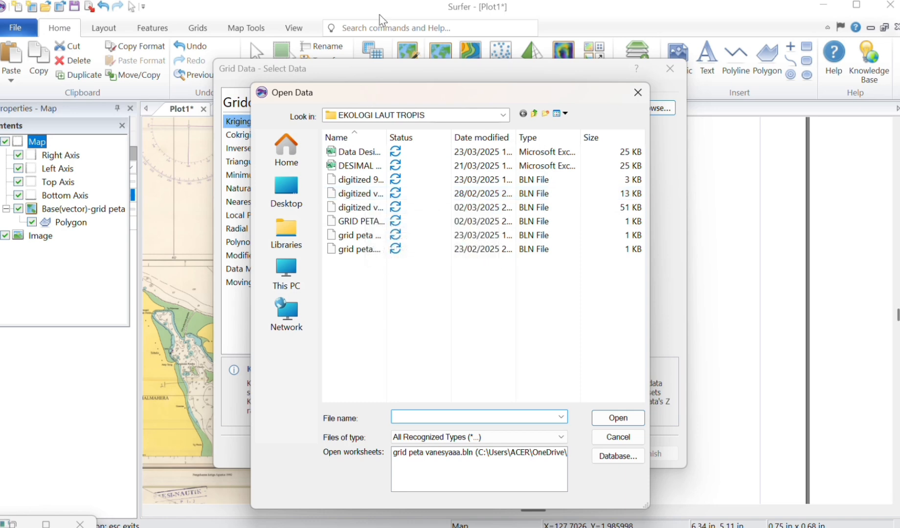
pyautogui.click(401, 208)
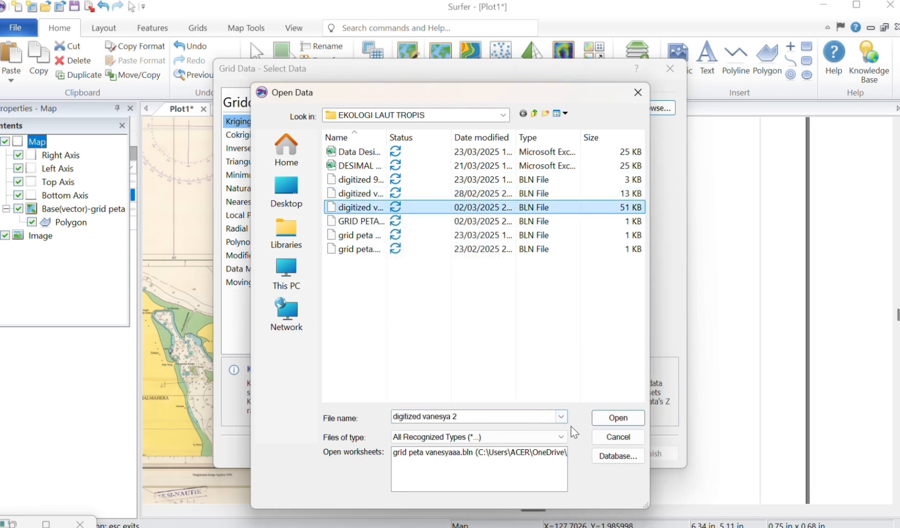
pyautogui.click(553, 437)
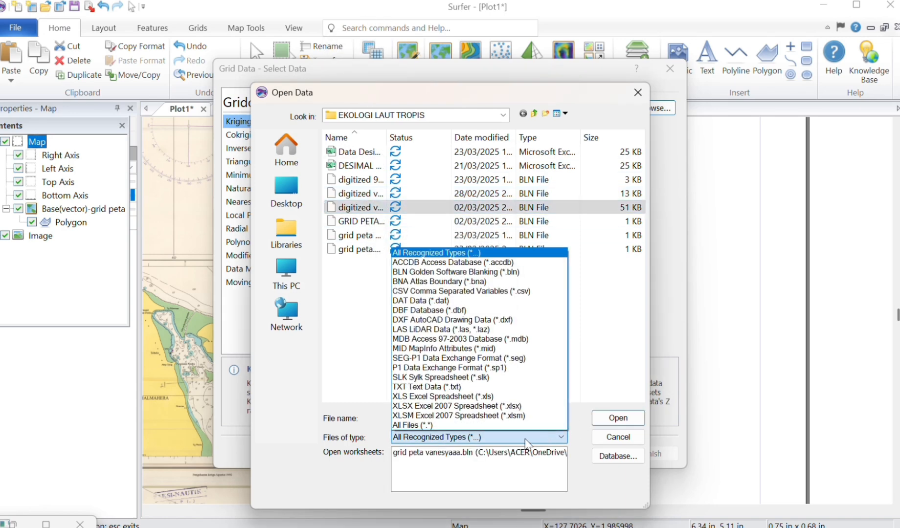
pyautogui.click(497, 425)
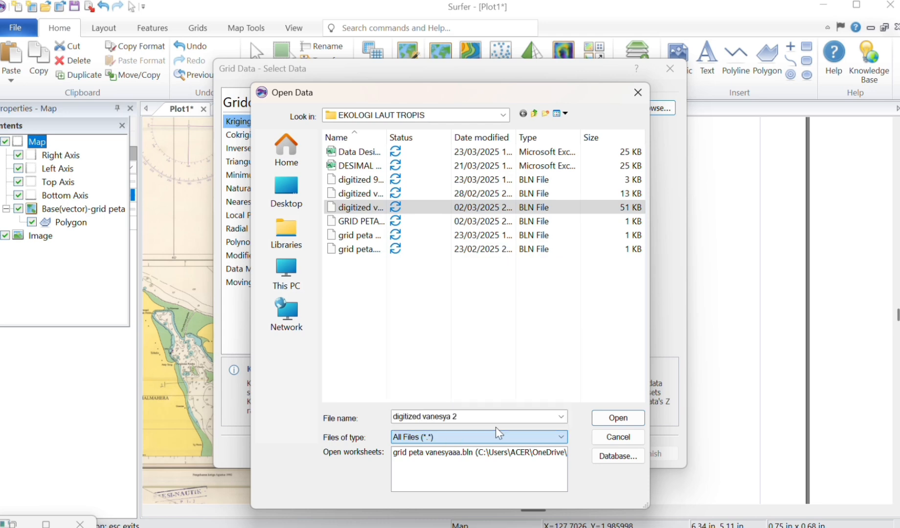
pyautogui.click(617, 418)
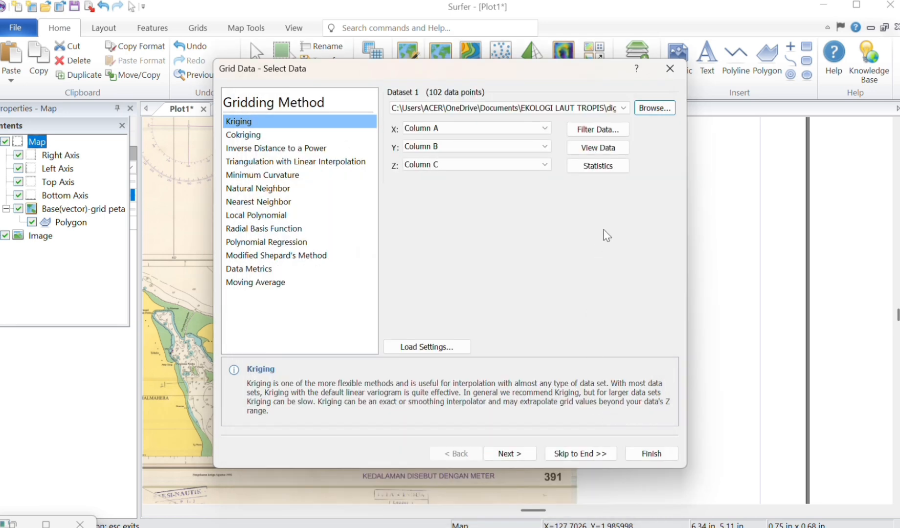
# Finish the Kriging grid as "digitized vanesya 2.grd", add it as a contour layer in a new map, and minimize the gridding report.
pyautogui.click(579, 454)
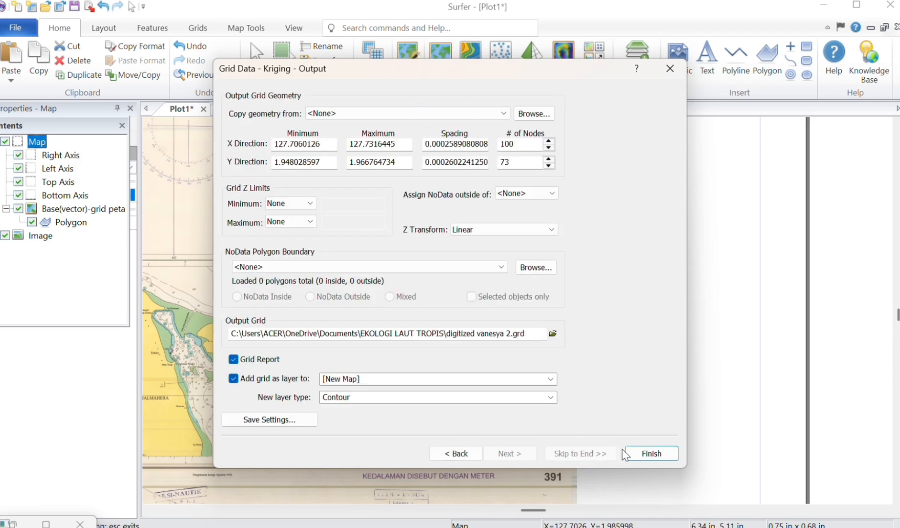
pyautogui.click(647, 453)
pyautogui.click(519, 309)
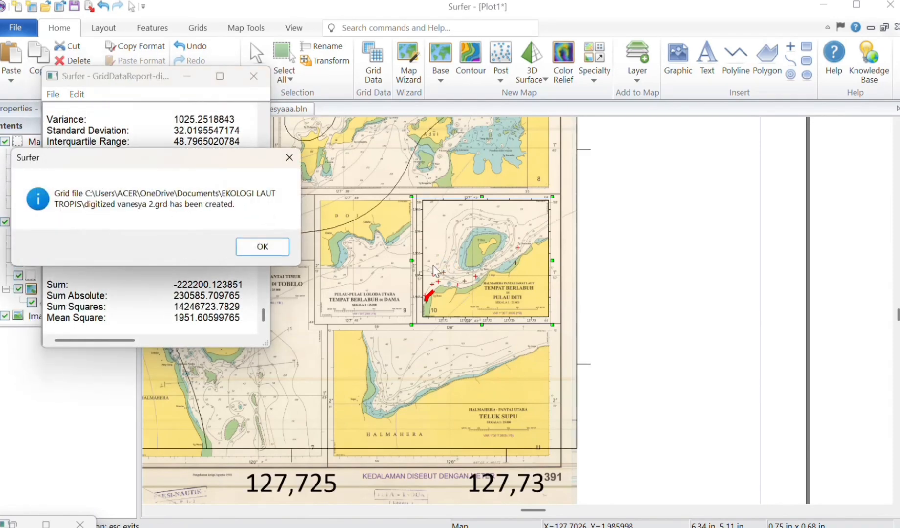
pyautogui.click(266, 247)
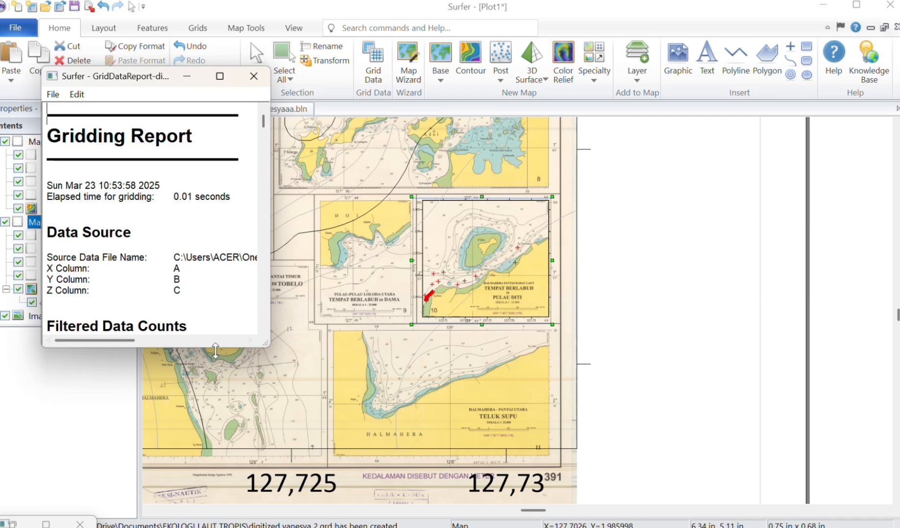
pyautogui.click(187, 77)
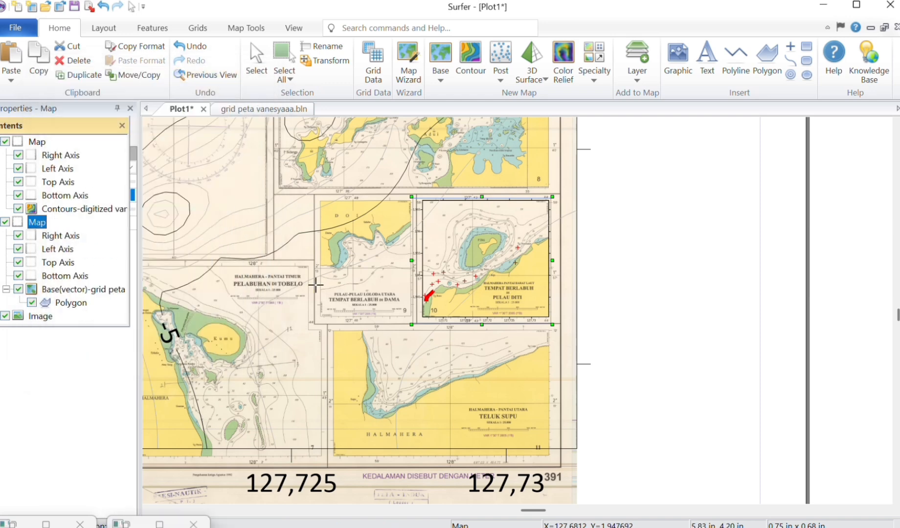
# End digitizing, shrink the contour map to about 5.26 × 3.82 in, and move it lower on the page.
pyautogui.scroll(-3, 316, 285)
pyautogui.scroll(-1, 314, 284)
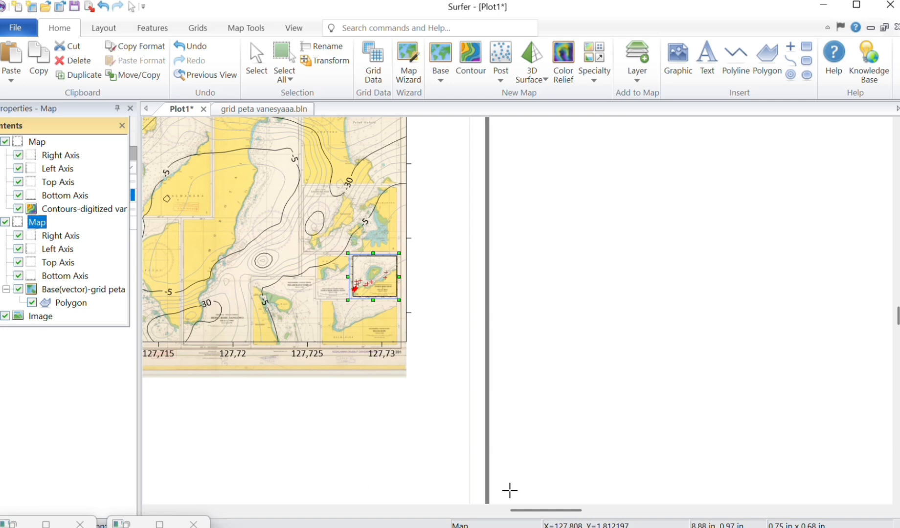
pyautogui.moveTo(547, 510); pyautogui.dragTo(523, 510)
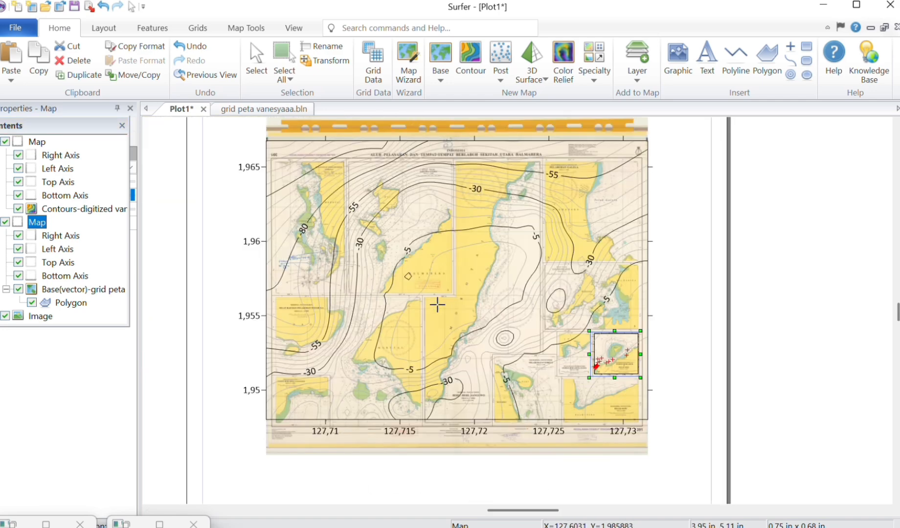
pyautogui.click(254, 55)
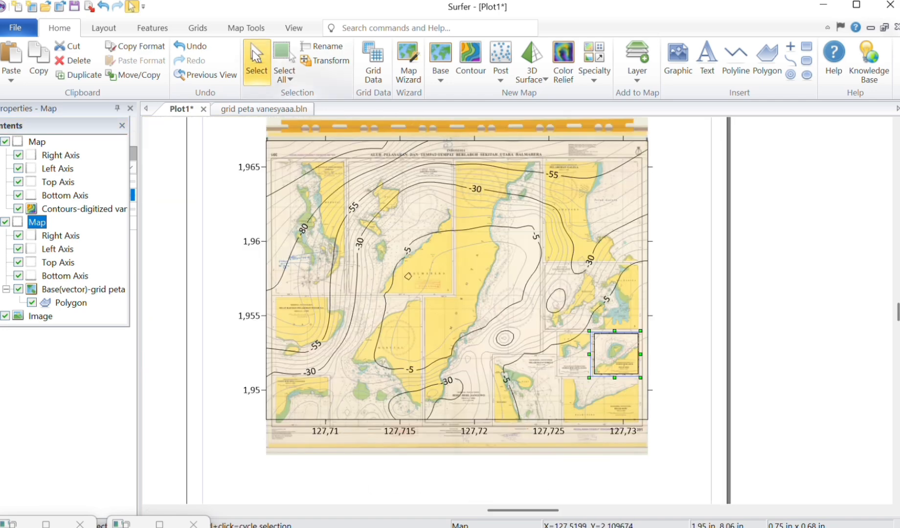
pyautogui.click(419, 319)
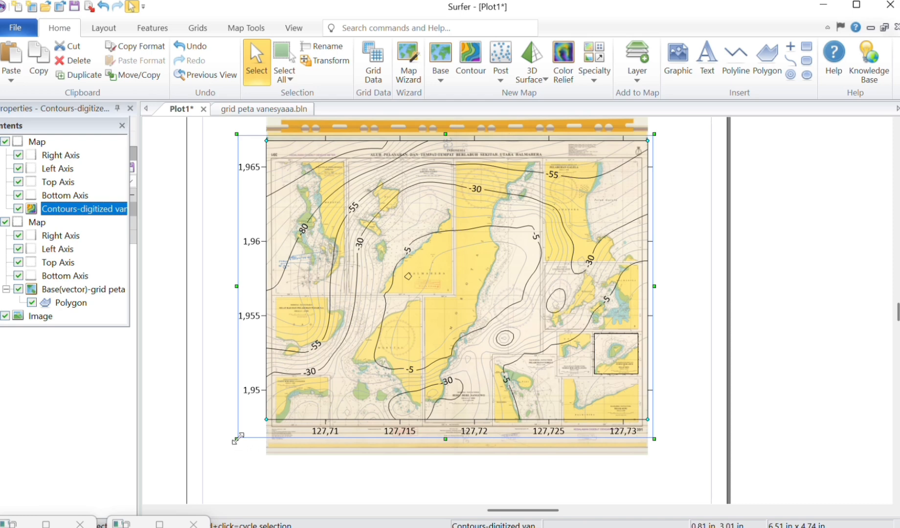
pyautogui.moveTo(241, 439); pyautogui.dragTo(320, 400)
pyautogui.moveTo(521, 246); pyautogui.dragTo(455, 331)
# Delete the scanned chart image and the base map with its boundary polygon, keeping the contour map on the page.
pyautogui.click(516, 200)
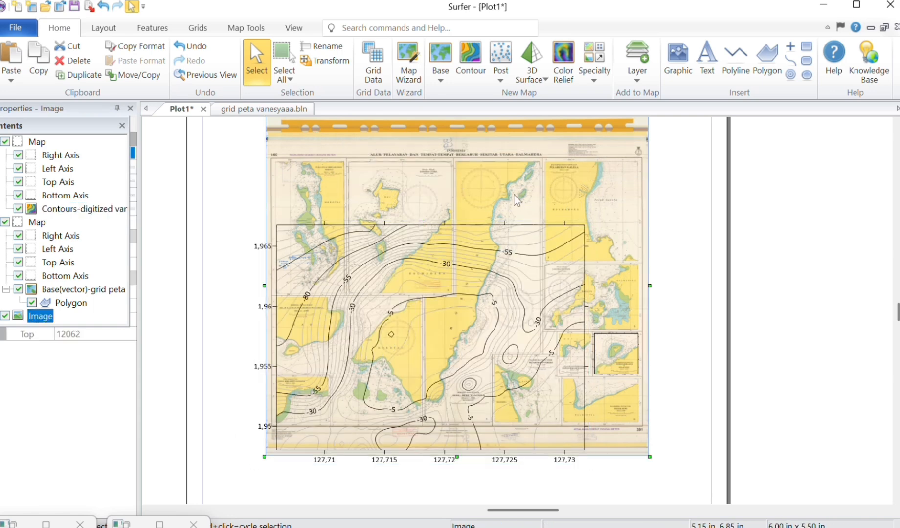
pyautogui.rightClick(517, 201)
pyautogui.click(544, 234)
pyautogui.click(617, 352)
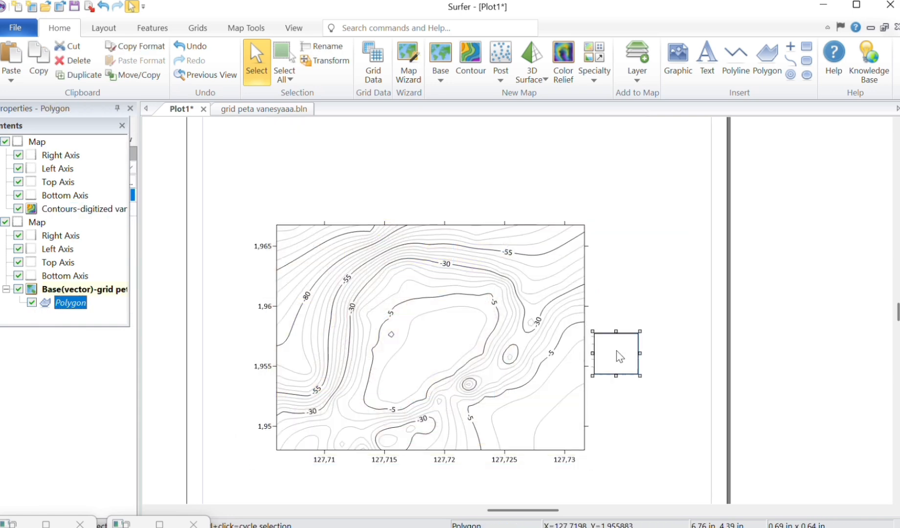
pyautogui.rightClick(617, 354)
pyautogui.click(645, 34)
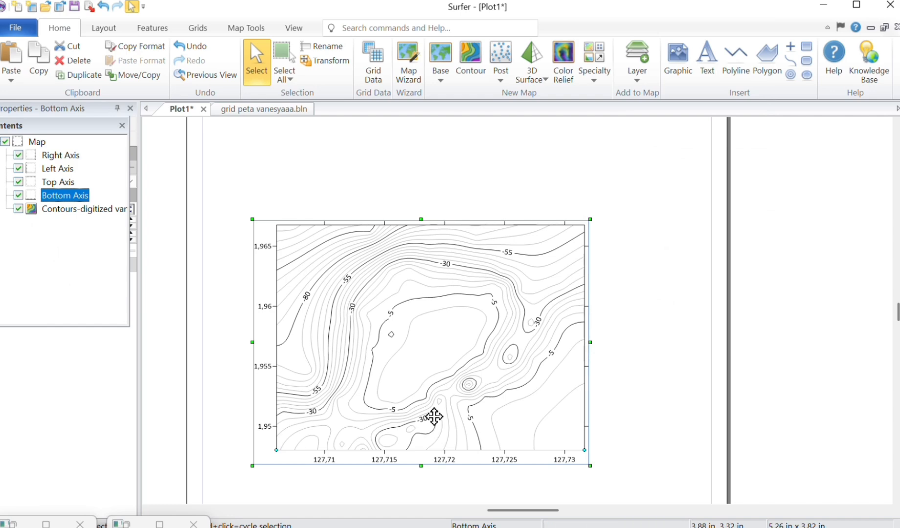
pyautogui.scroll(-4, 497, 367)
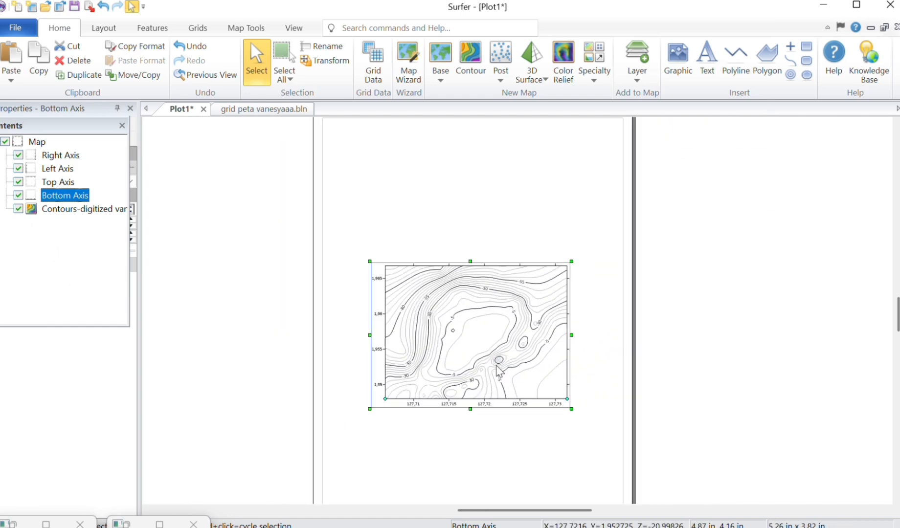
pyautogui.scroll(-2, 497, 367)
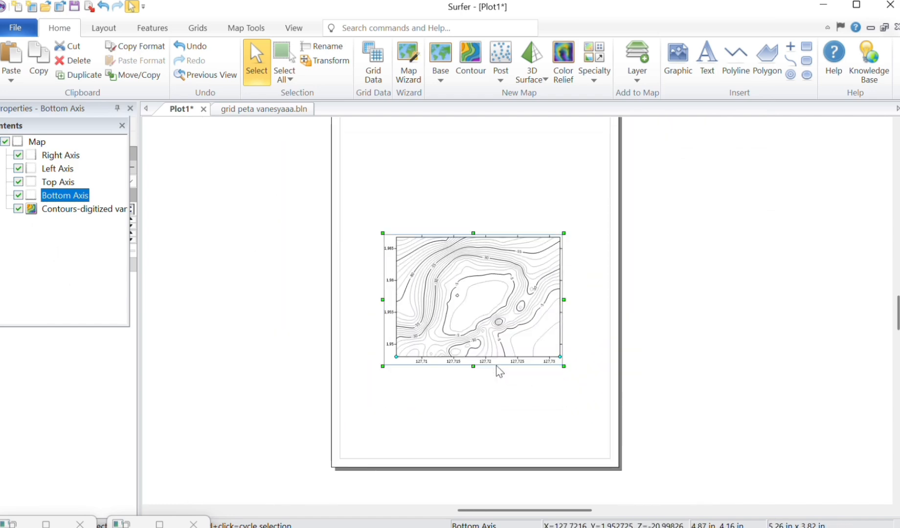
# Create a 3D surface map from the "digitized vanesya 2" grid in the EKOLOGI LAUT TROPIS folder.
pyautogui.scroll(1, 643, 362)
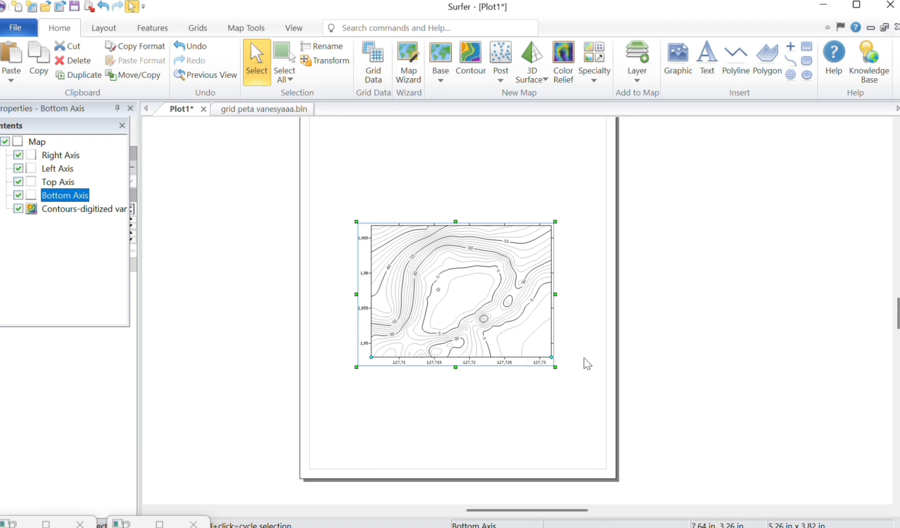
pyautogui.scroll(1, 587, 365)
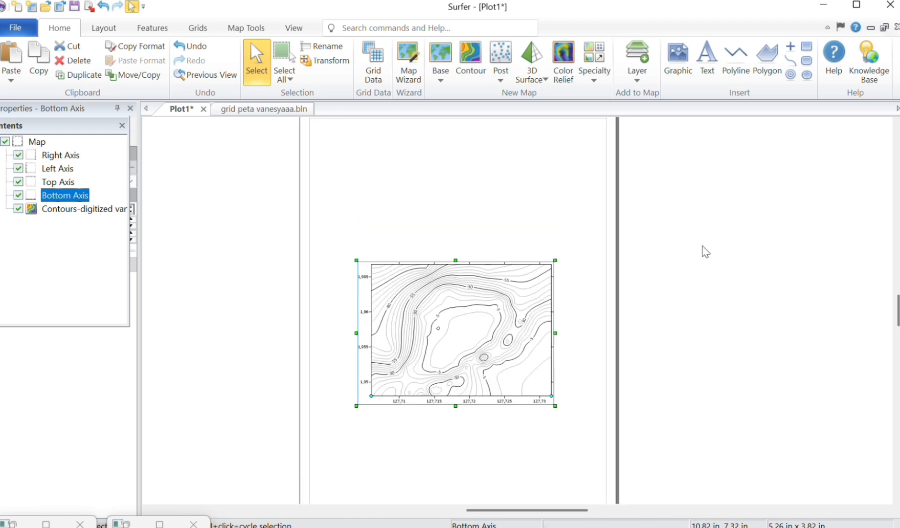
pyautogui.click(552, 211)
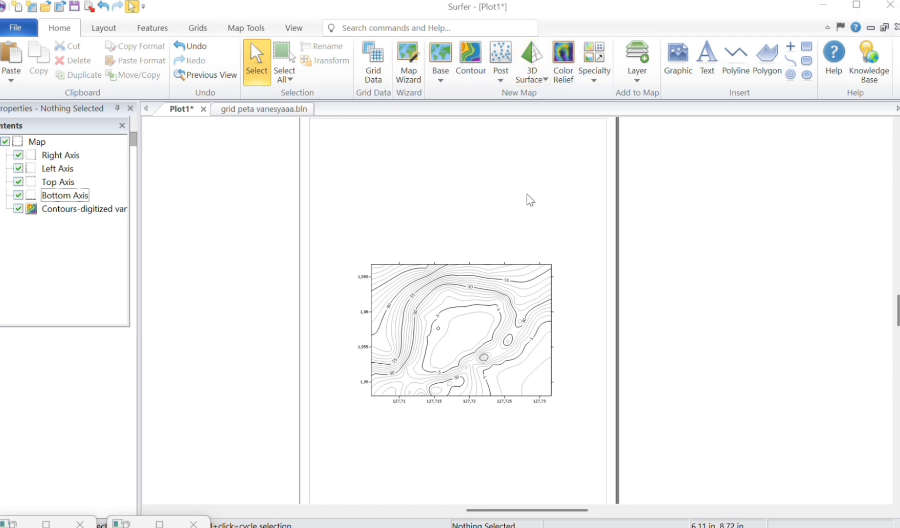
pyautogui.click(532, 54)
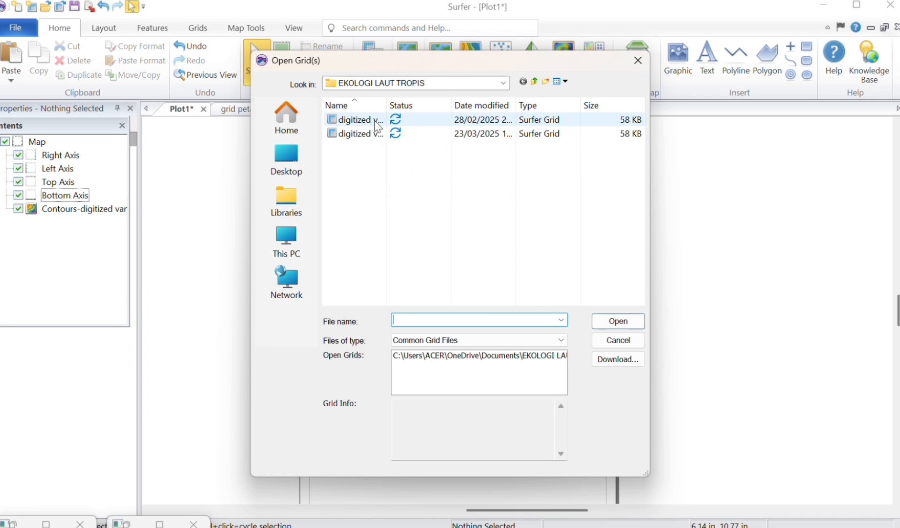
pyautogui.click(378, 126)
pyautogui.click(384, 134)
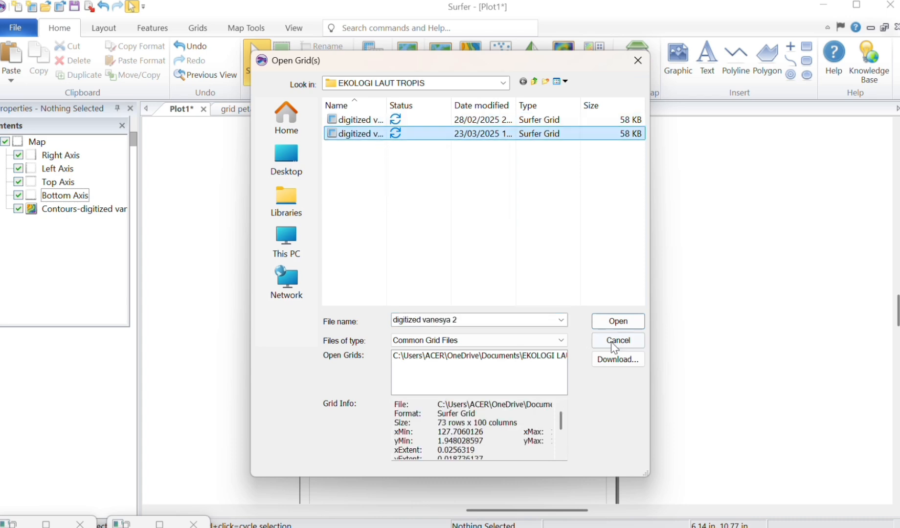
pyautogui.click(617, 322)
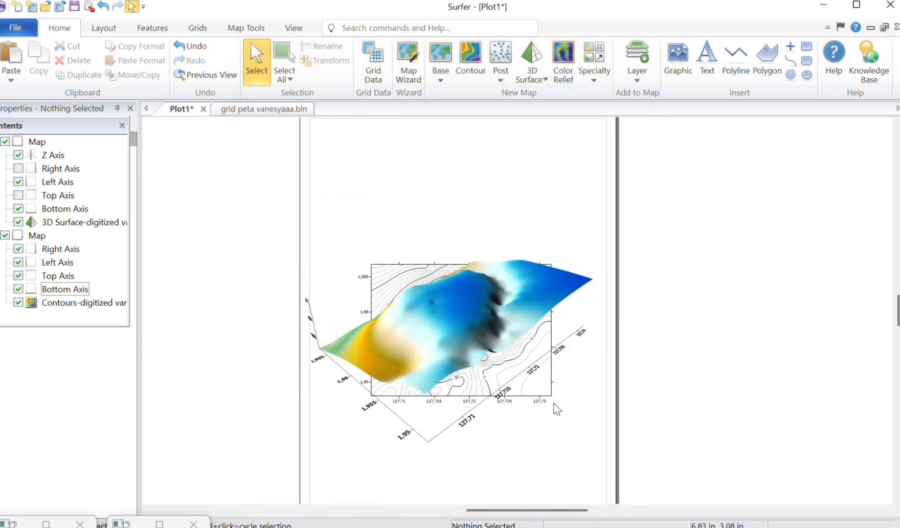
# Shrink the 3D surface map to about 4.27 × 3.14 in and position it over the contour map.
pyautogui.click(459, 347)
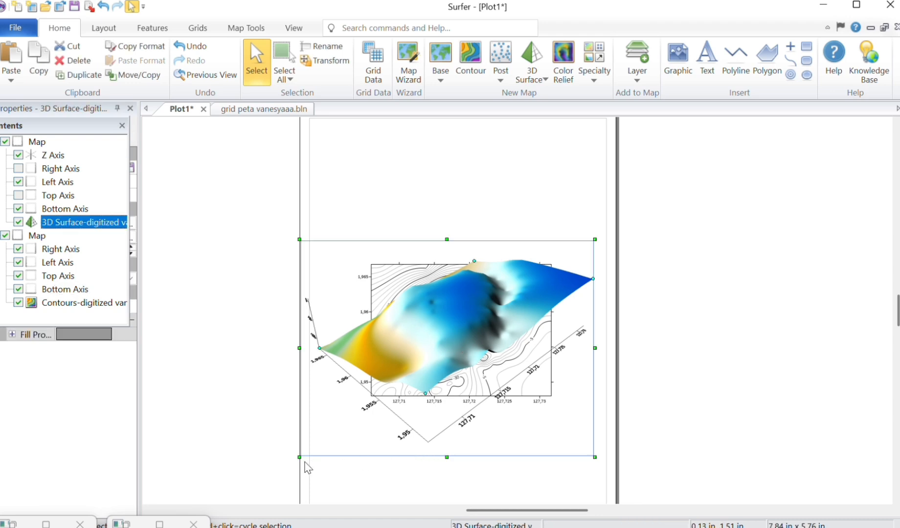
pyautogui.moveTo(300, 459); pyautogui.dragTo(431, 365)
pyautogui.moveTo(552, 317); pyautogui.dragTo(491, 349)
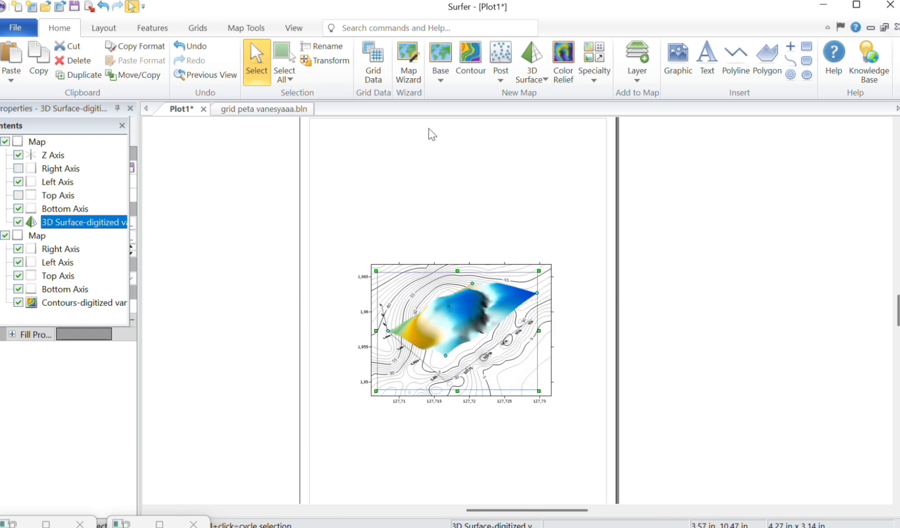
# Overlay the contour map and the 3D surface map as one map, and rotate the combined map with Trackball.
pyautogui.moveTo(339, 240); pyautogui.dragTo(596, 428)
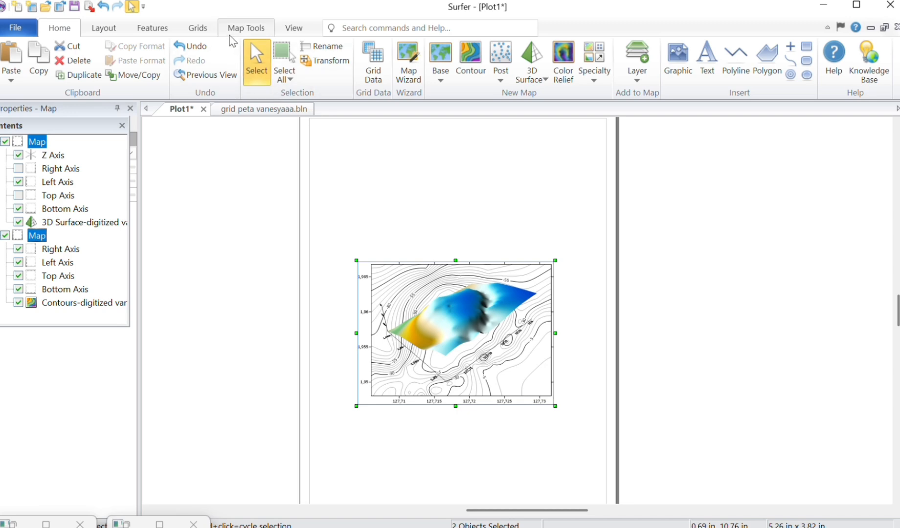
pyautogui.click(246, 28)
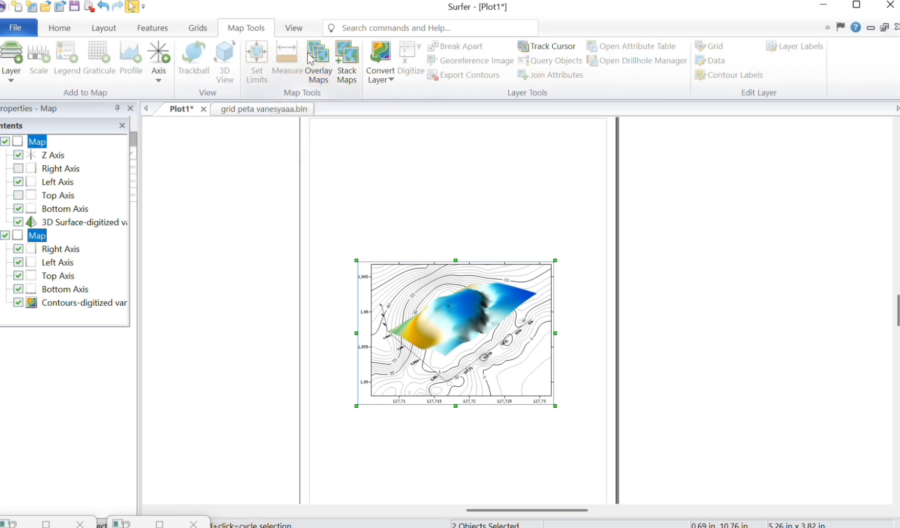
pyautogui.click(318, 69)
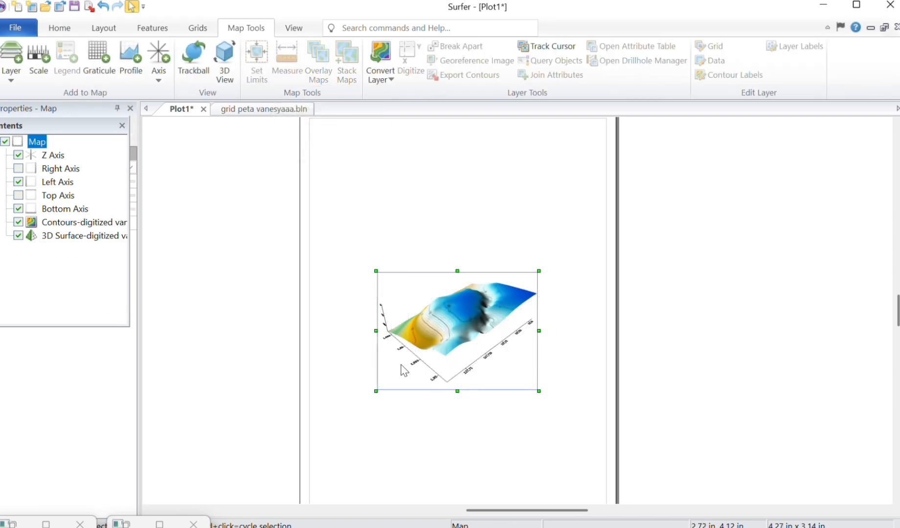
pyautogui.click(194, 55)
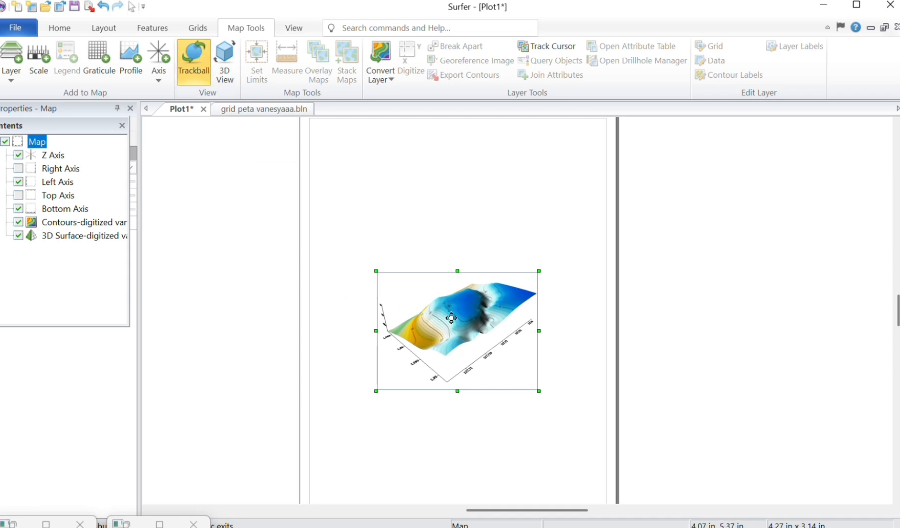
pyautogui.moveTo(452, 320); pyautogui.dragTo(472, 388)
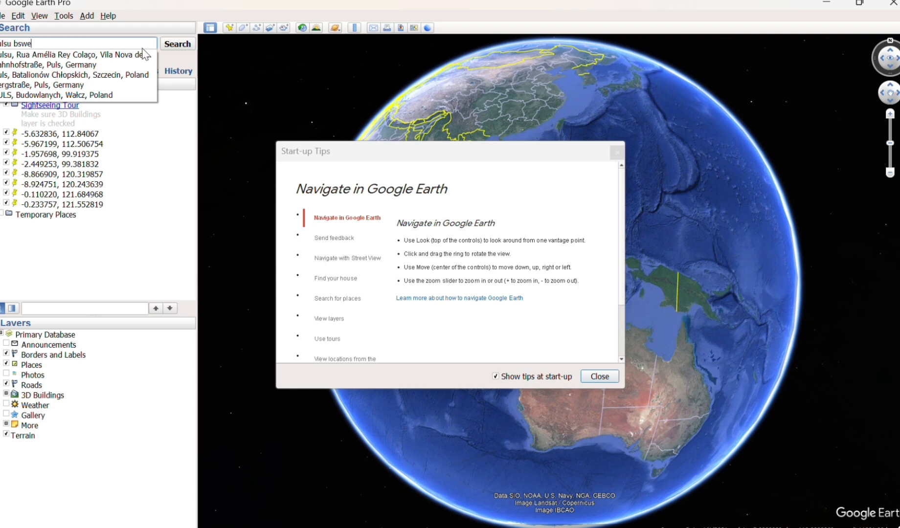
# In Google Earth Pro, search for the island of Bawean and dismiss the start-up tips.
pyautogui.write('awea')
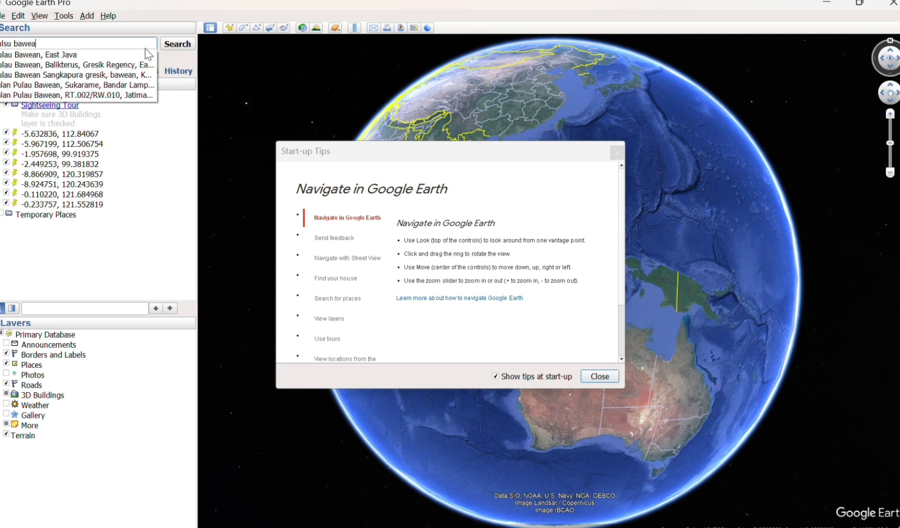
pyautogui.click(170, 44)
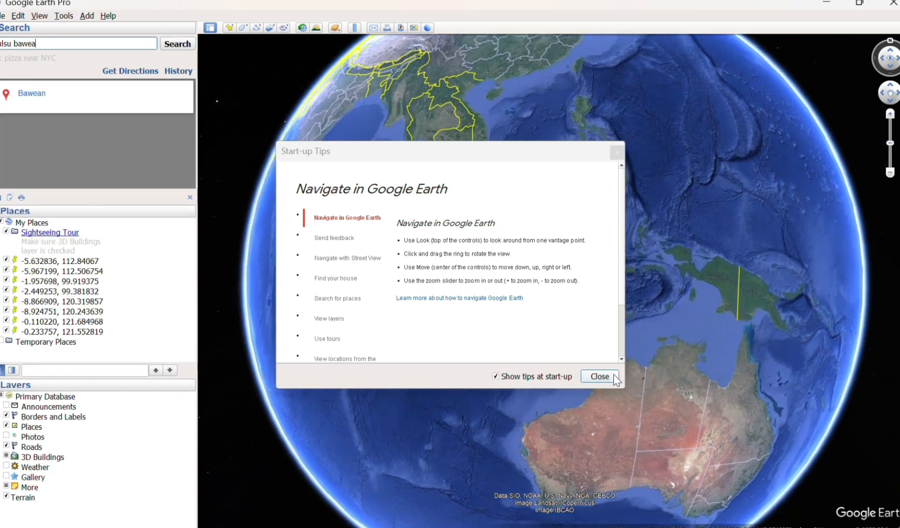
pyautogui.click(614, 375)
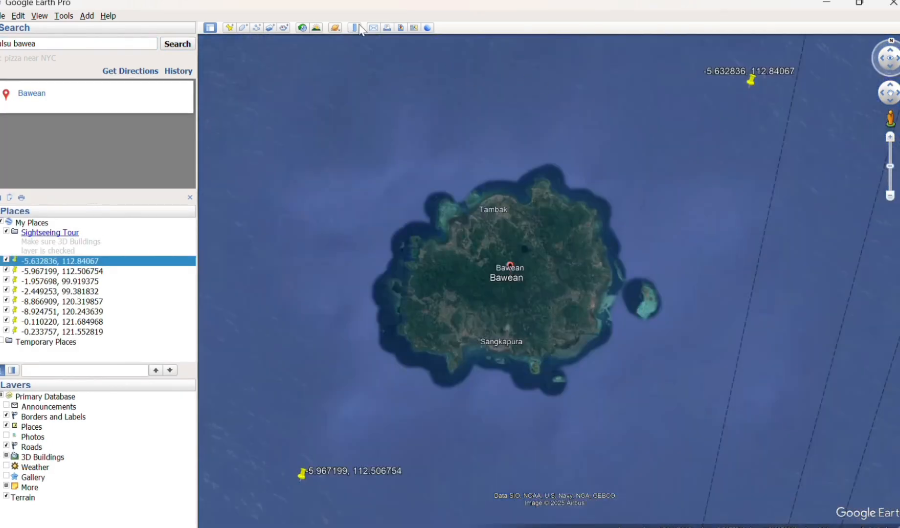
# Delete the two placemarks around Bawean and place a new one northeast of the island, at about latitude -5.649, longitude 112.802.
pyautogui.press('Delete')
pyautogui.press('Delete')
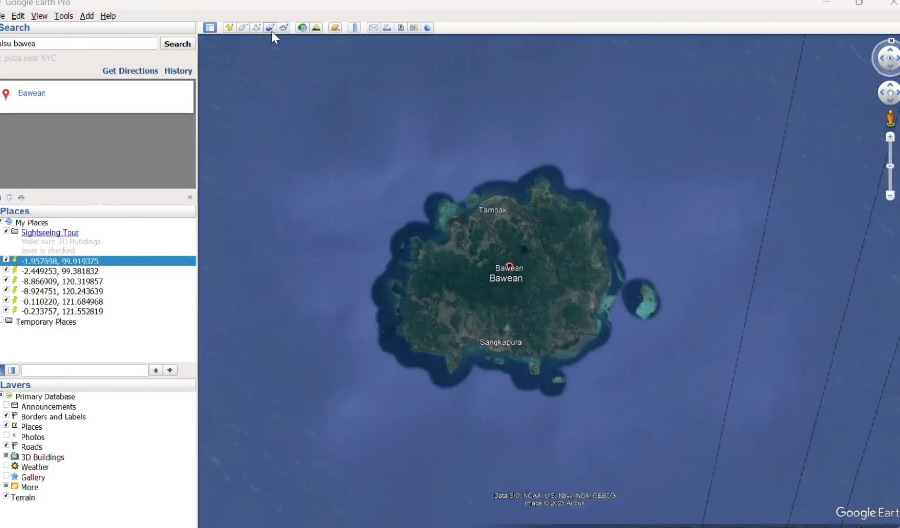
pyautogui.click(229, 28)
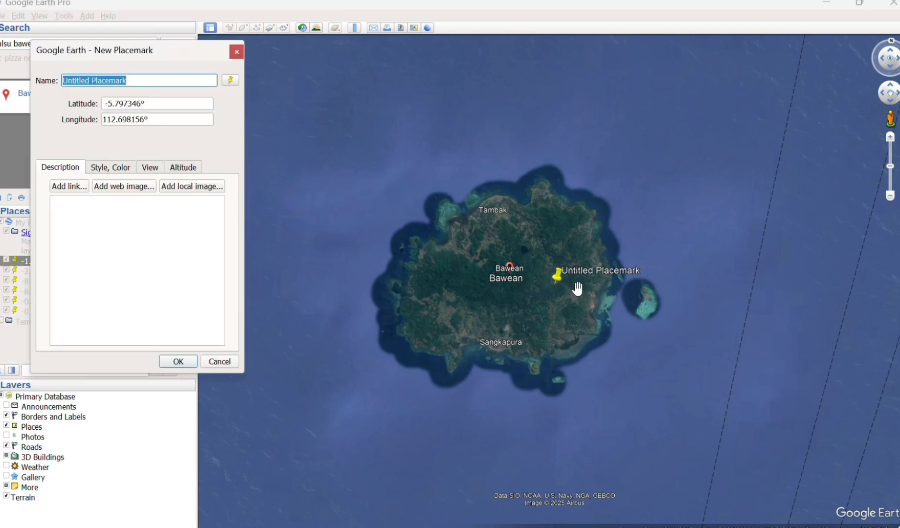
pyautogui.moveTo(563, 289); pyautogui.dragTo(699, 113)
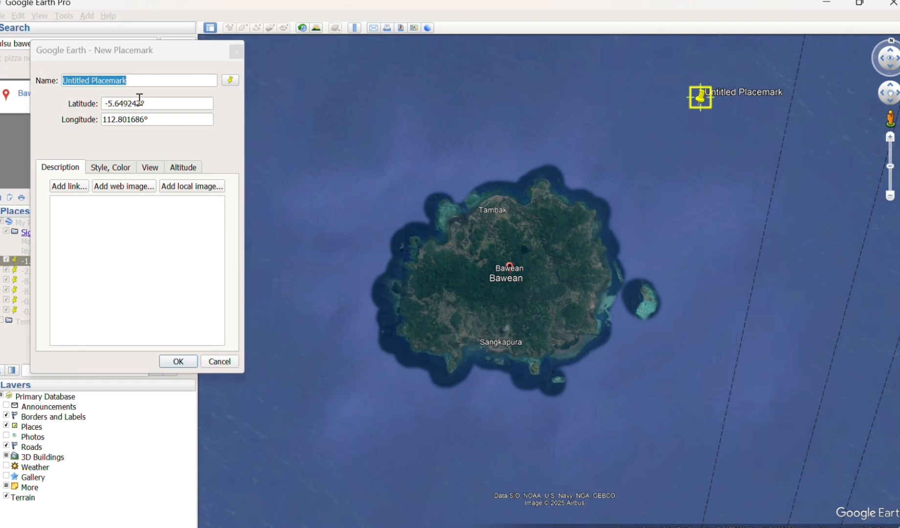
# Name the new placemark with its copied coordinates "-5.649243, 112.801686" and save it.
pyautogui.click(143, 80)
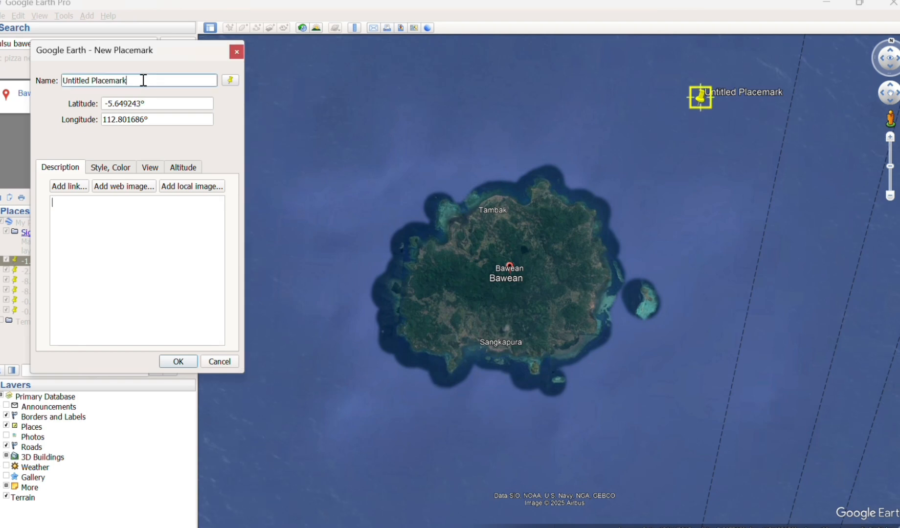
pyautogui.press('BackSpace')
pyautogui.press('BackSpace')
pyautogui.press('BackSpace')
pyautogui.press('BackSpace')
pyautogui.press('BackSpace')
pyautogui.press('BackSpace')
pyautogui.press('BackSpace')
pyautogui.press('BackSpace')
pyautogui.press('BackSpace')
pyautogui.press('BackSpace')
pyautogui.press('BackSpace')
pyautogui.press('BackSpace')
pyautogui.press('BackSpace')
pyautogui.press('BackSpace')
pyautogui.press('BackSpace')
pyautogui.press('BackSpace')
pyautogui.press('BackSpace')
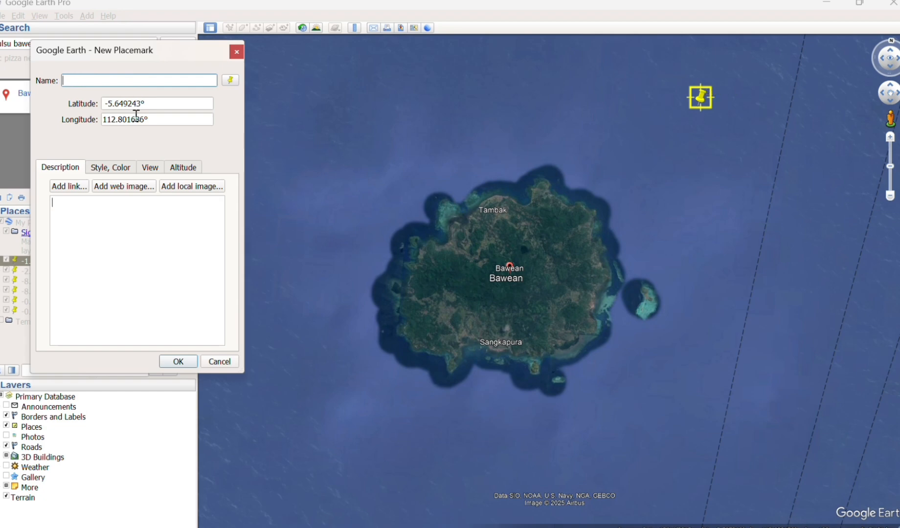
pyautogui.doubleClick(142, 105)
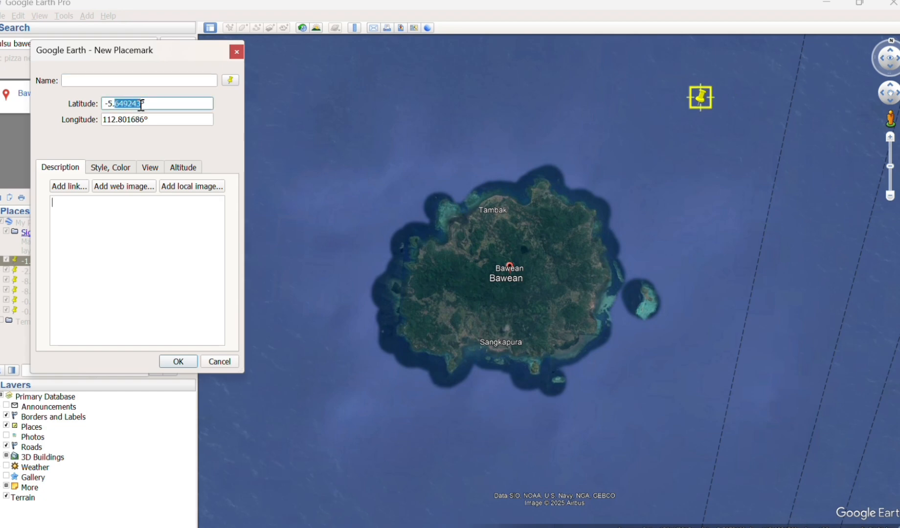
pyautogui.moveTo(142, 104); pyautogui.dragTo(98, 104)
pyautogui.hotkey('ctrl', 'c')
pyautogui.click(104, 84)
pyautogui.hotkey('ctrl', 'v')
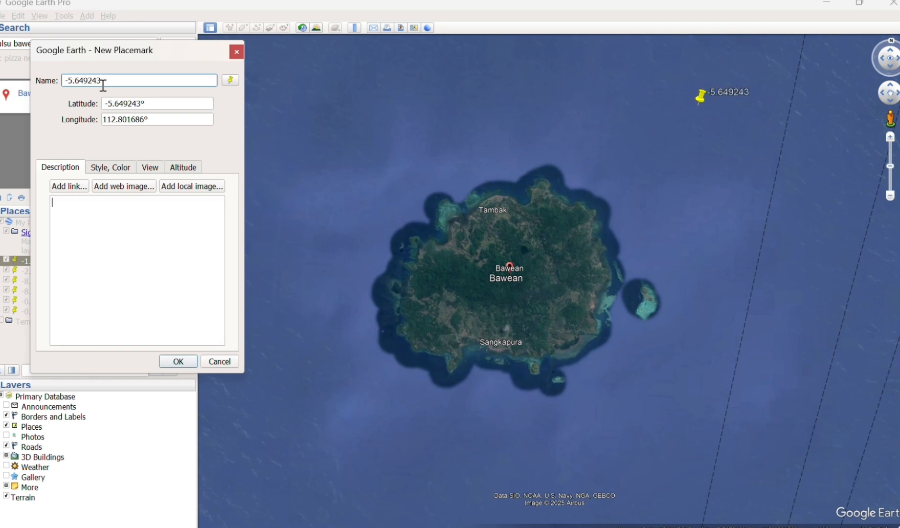
pyautogui.write(',')
pyautogui.moveTo(142, 122); pyautogui.dragTo(92, 120)
pyautogui.hotkey('ctrl', 'c')
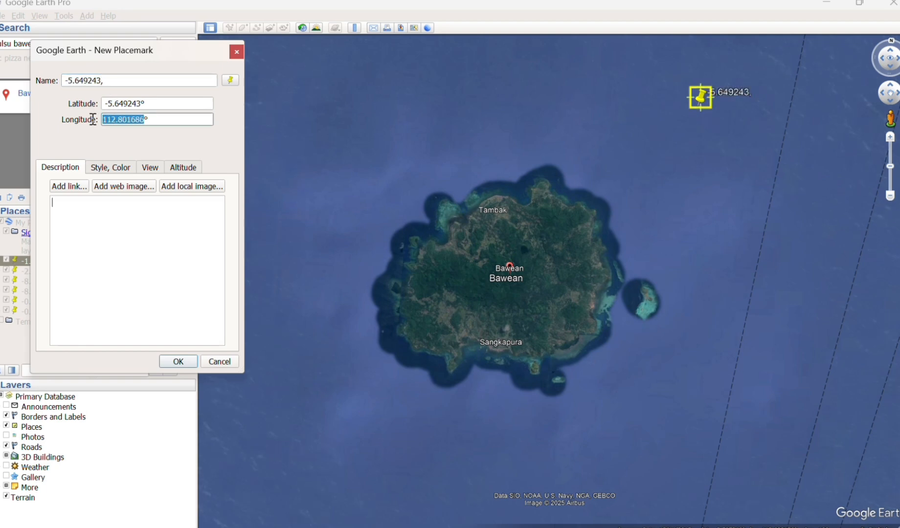
pyautogui.click(119, 79)
pyautogui.hotkey('ctrl', 'v')
pyautogui.click(156, 250)
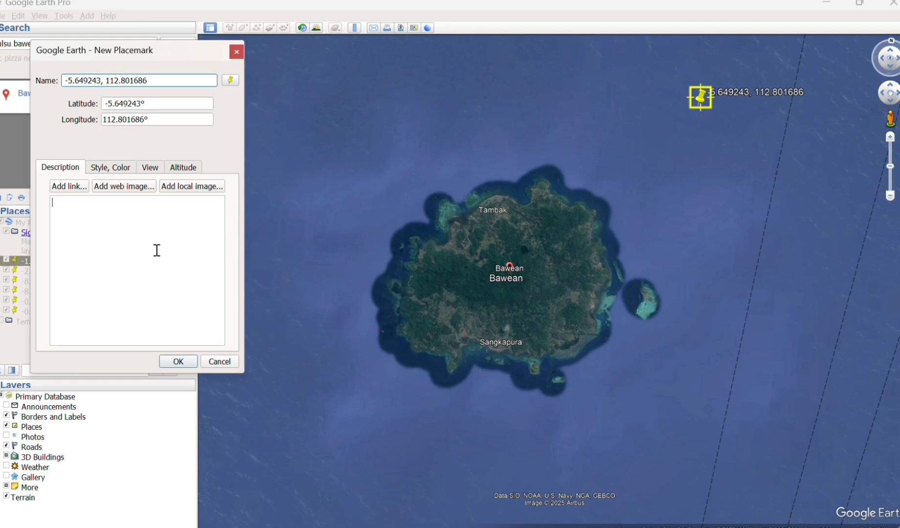
pyautogui.click(178, 362)
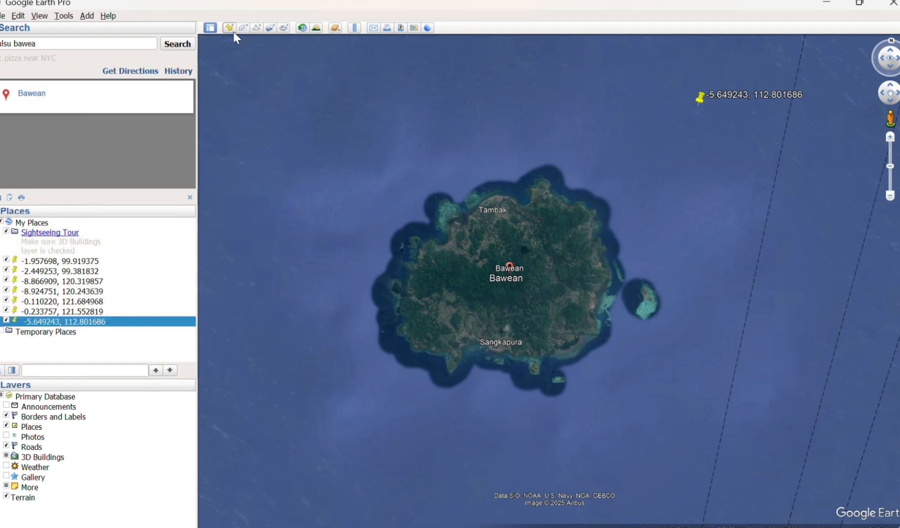
# Add a second placemark southwest of Bawean, named with its copied coordinates "-5.939442, 112.503859", and save it.
pyautogui.click(229, 29)
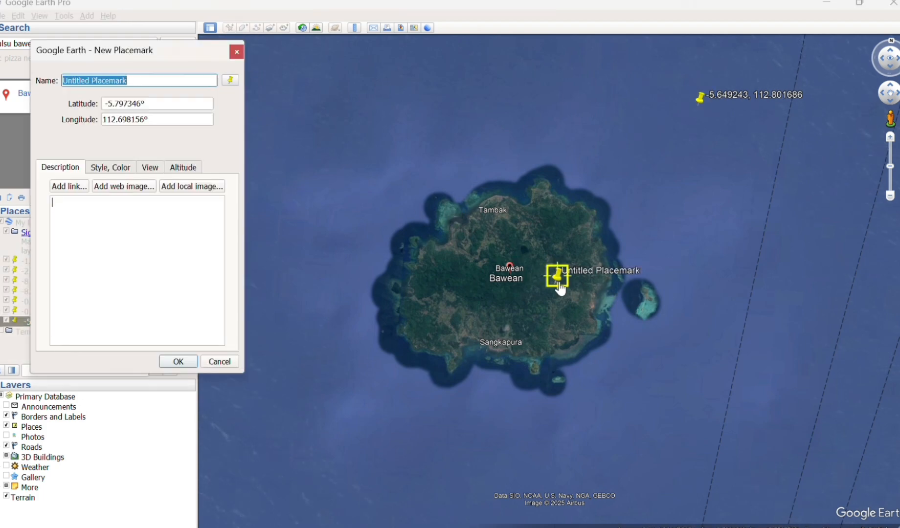
pyautogui.moveTo(561, 290); pyautogui.dragTo(299, 456)
pyautogui.click(136, 75)
pyautogui.press('BackSpace')
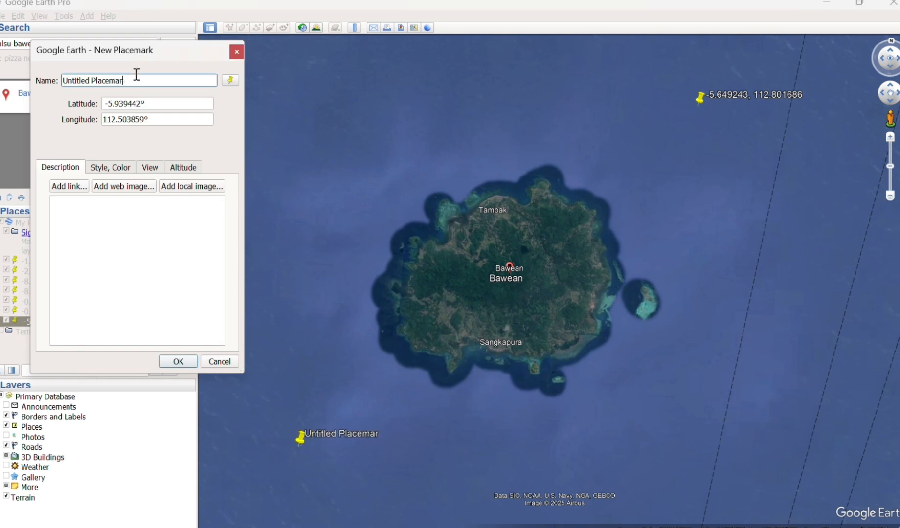
pyautogui.press('BackSpace')
pyautogui.press('BackSpace')
pyautogui.press('BackSpace')
pyautogui.press('BackSpace')
pyautogui.press('BackSpace')
pyautogui.press('BackSpace')
pyautogui.press('BackSpace')
pyautogui.press('BackSpace')
pyautogui.press('BackSpace')
pyautogui.press('BackSpace')
pyautogui.press('BackSpace')
pyautogui.press('BackSpace')
pyautogui.press('BackSpace')
pyautogui.press('BackSpace')
pyautogui.press('BackSpace')
pyautogui.press('BackSpace')
pyautogui.press('BackSpace')
pyautogui.moveTo(141, 104); pyautogui.dragTo(101, 104)
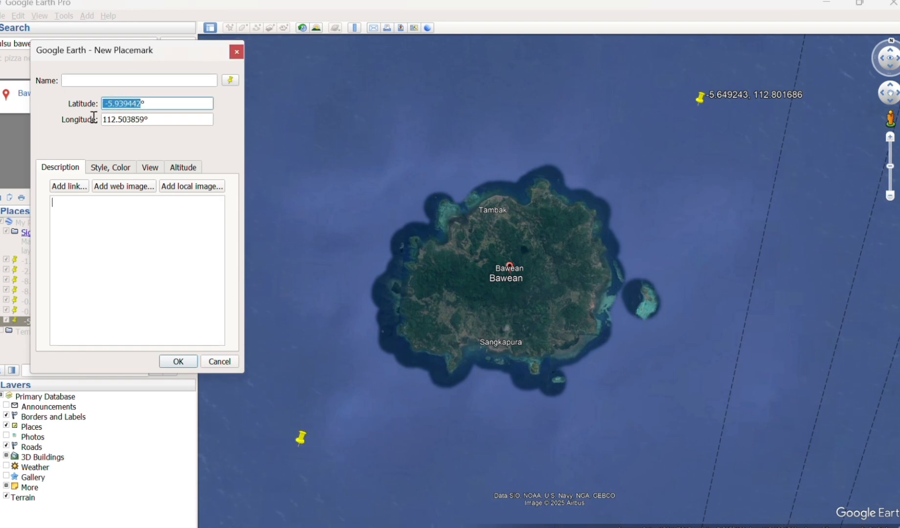
pyautogui.hotkey('ctrl', 'c')
pyautogui.click(103, 81)
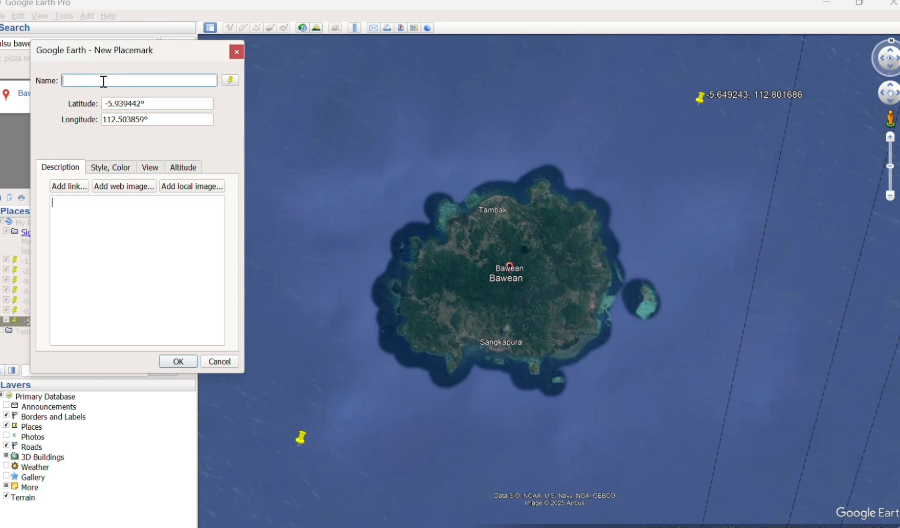
pyautogui.hotkey('ctrl', 'v')
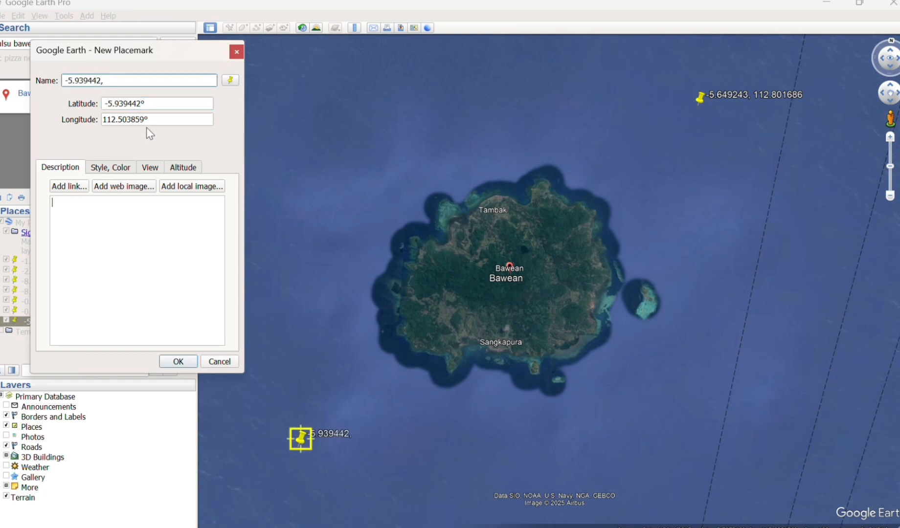
pyautogui.moveTo(144, 119); pyautogui.dragTo(74, 135)
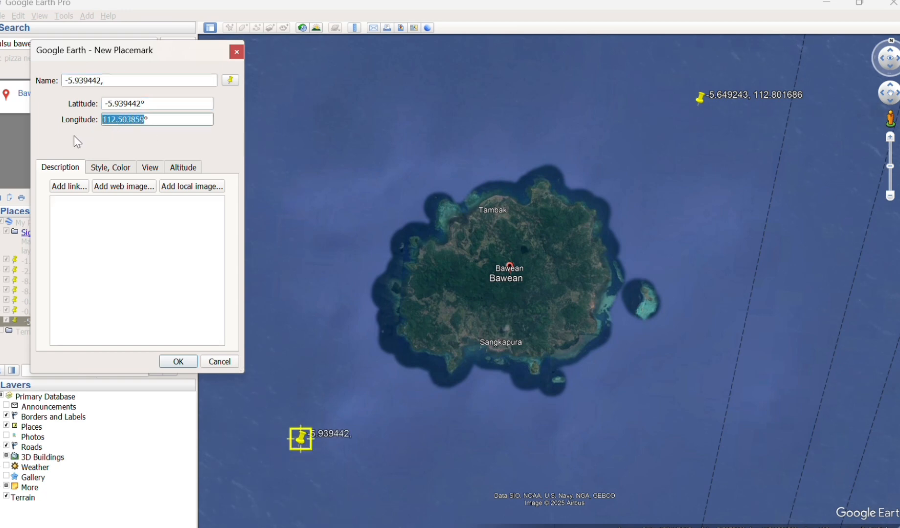
pyautogui.hotkey('ctrl', 'c')
pyautogui.click(125, 78)
pyautogui.hotkey('ctrl', 'v')
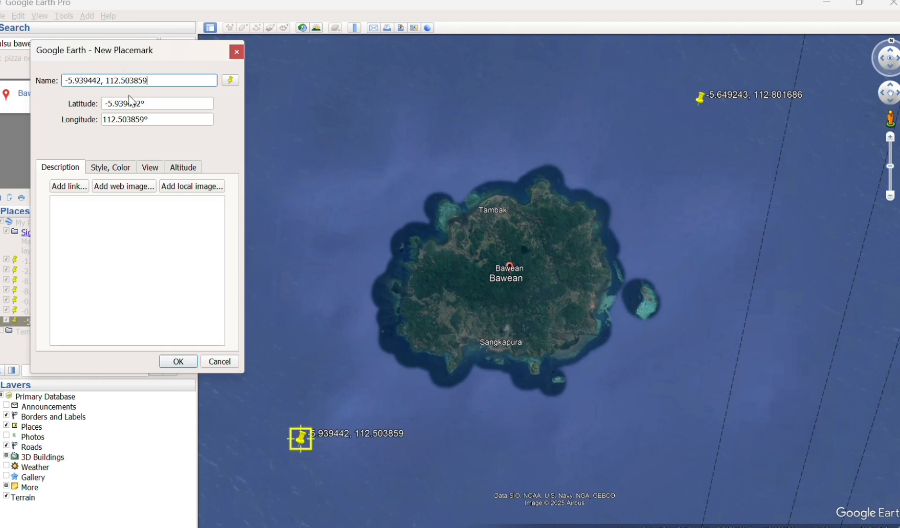
pyautogui.click(169, 363)
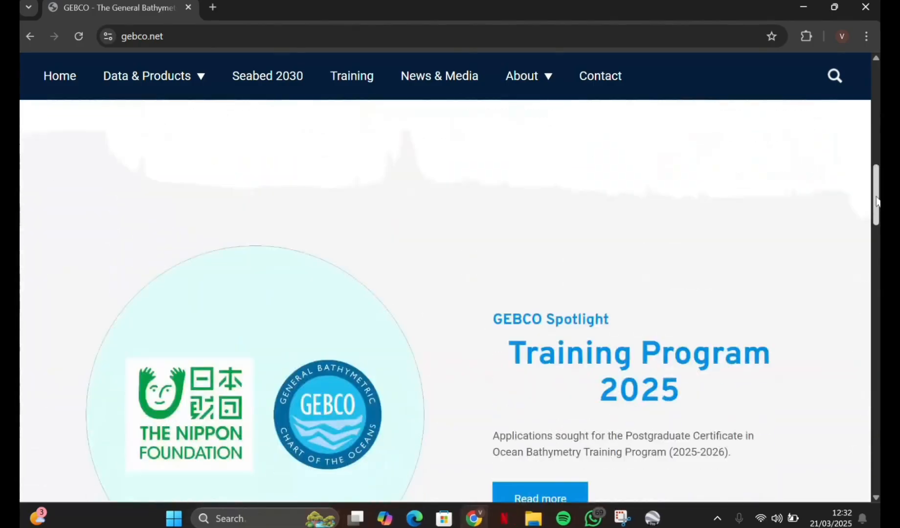
# Find the Gridded Bathymetry Data section on the GEBCO site and open its data download application.
pyautogui.moveTo(875, 191); pyautogui.dragTo(863, 168)
pyautogui.scroll(3, 862, 152)
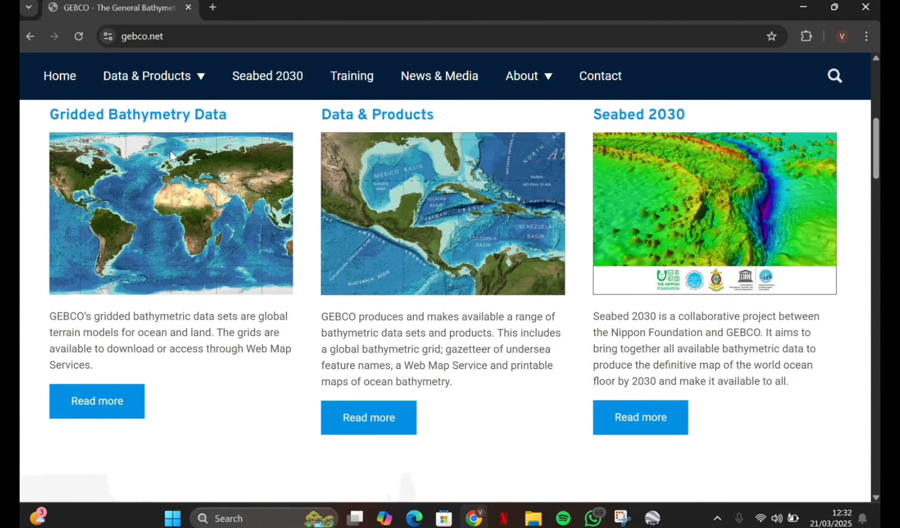
pyautogui.moveTo(170, 155); pyautogui.dragTo(225, 307)
pyautogui.moveTo(192, 349); pyautogui.dragTo(370, 58)
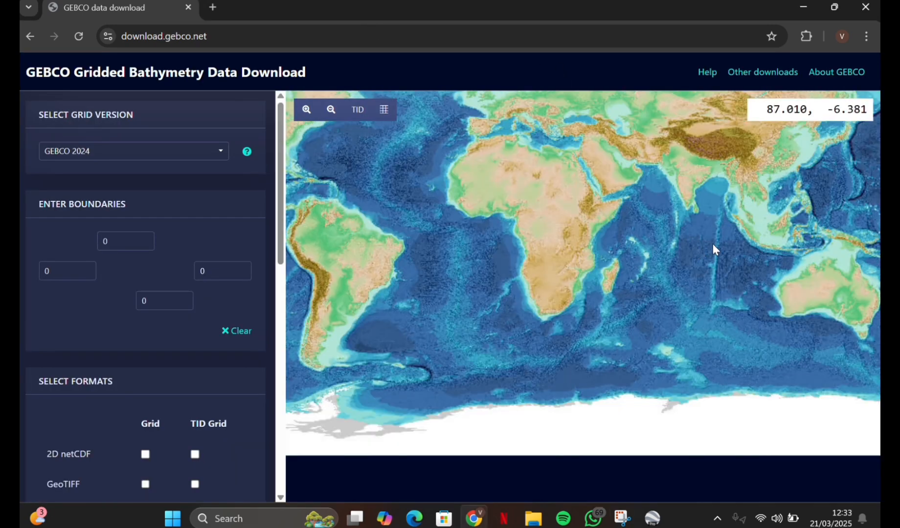
# Outline a download area around the island group north of Java, about longitude 110.37 to 110.55 and latitude -5.91 to -5.78.
pyautogui.moveTo(713, 243); pyautogui.dragTo(525, 269)
pyautogui.moveTo(615, 263); pyautogui.dragTo(742, 243)
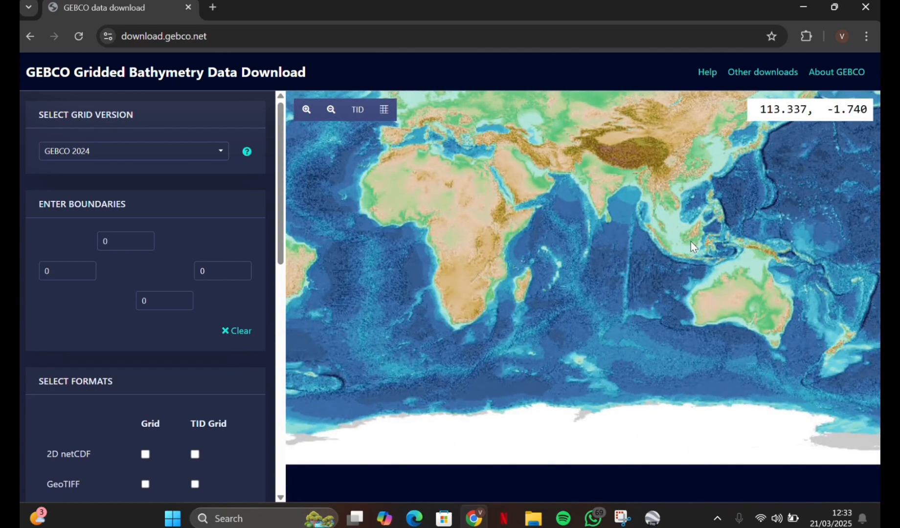
pyautogui.scroll(3, 691, 242)
pyautogui.scroll(1, 703, 296)
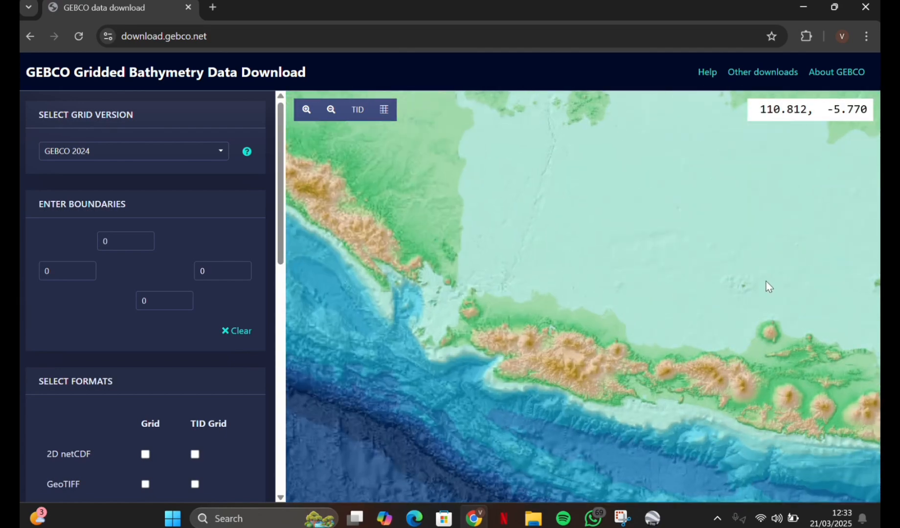
pyautogui.scroll(2, 649, 289)
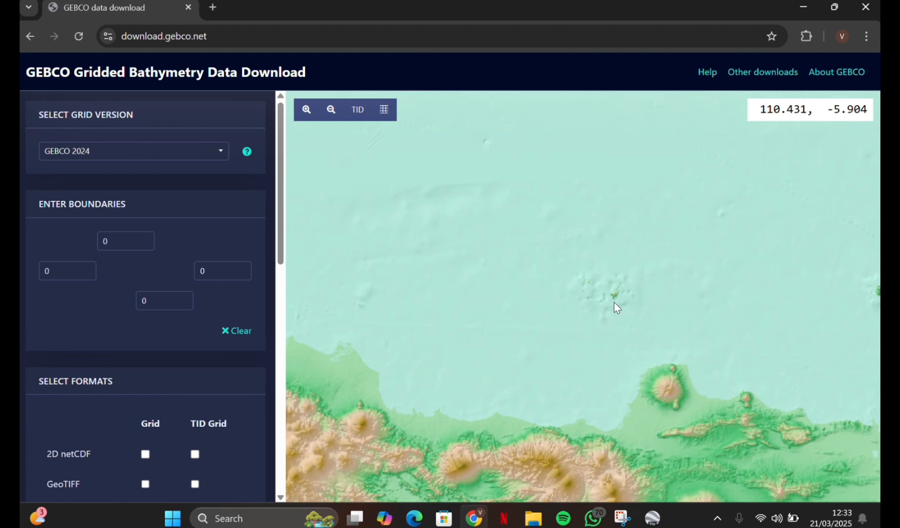
pyautogui.scroll(2, 636, 318)
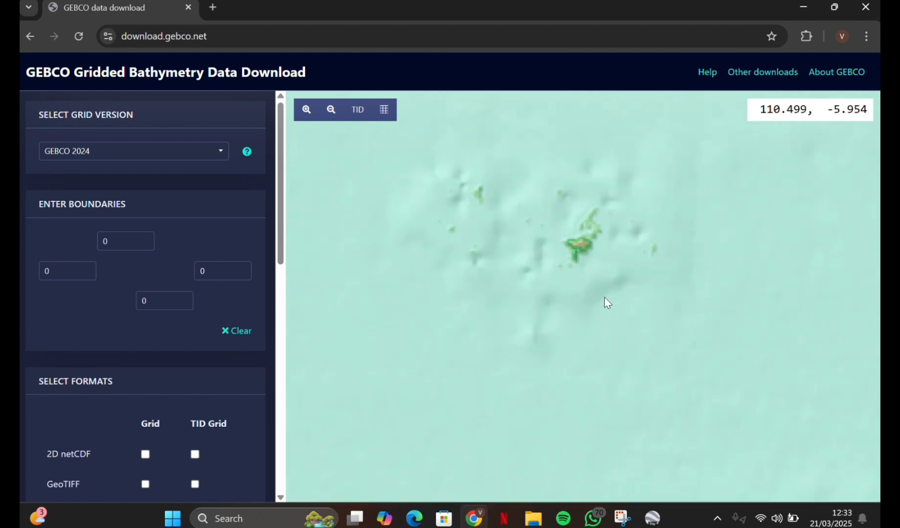
pyautogui.scroll(1, 562, 249)
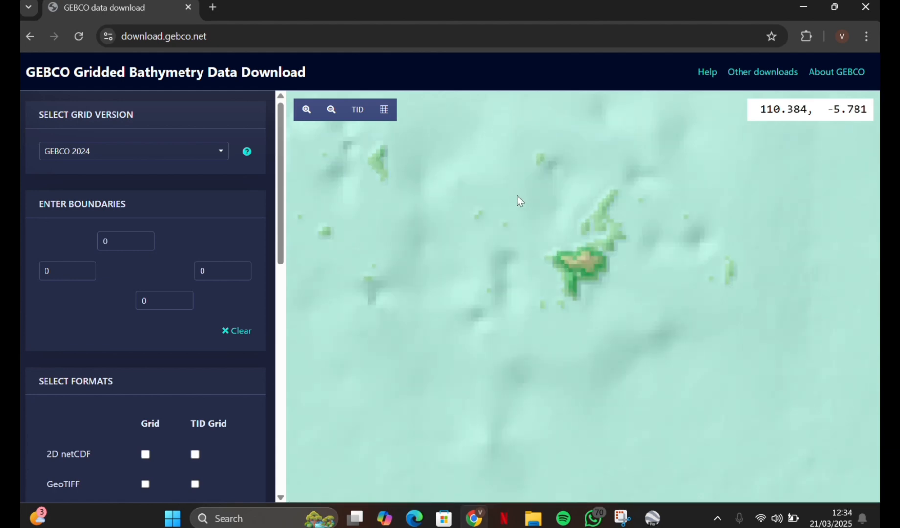
pyautogui.moveTo(506, 191); pyautogui.dragTo(681, 327)
# Place the download page beside Google Earth Pro and set the north boundary to -5.6328 and the east boundary to 112.8407.
pyautogui.press('super+Left')
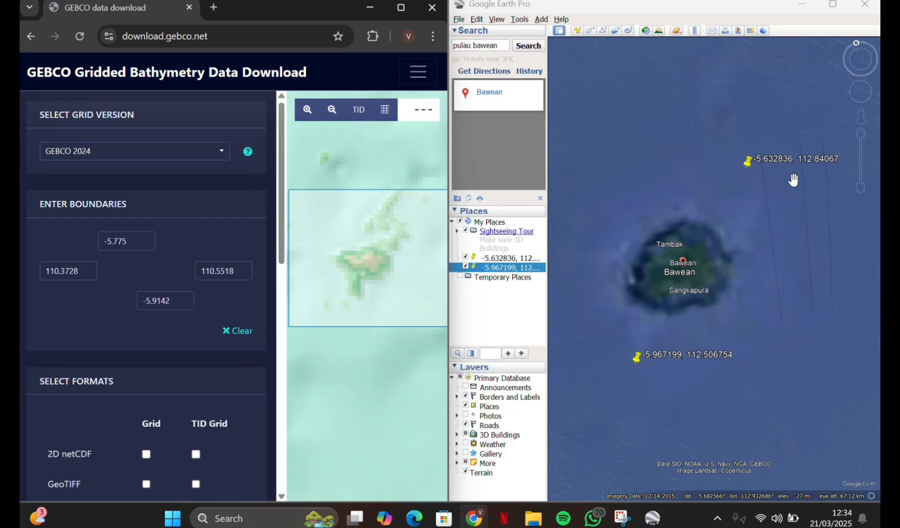
pyautogui.click(132, 241)
pyautogui.press('BackSpace')
pyautogui.press('BackSpace')
pyautogui.press('BackSpace')
pyautogui.press('BackSpace')
pyautogui.press('BackSpace')
pyautogui.press('BackSpace')
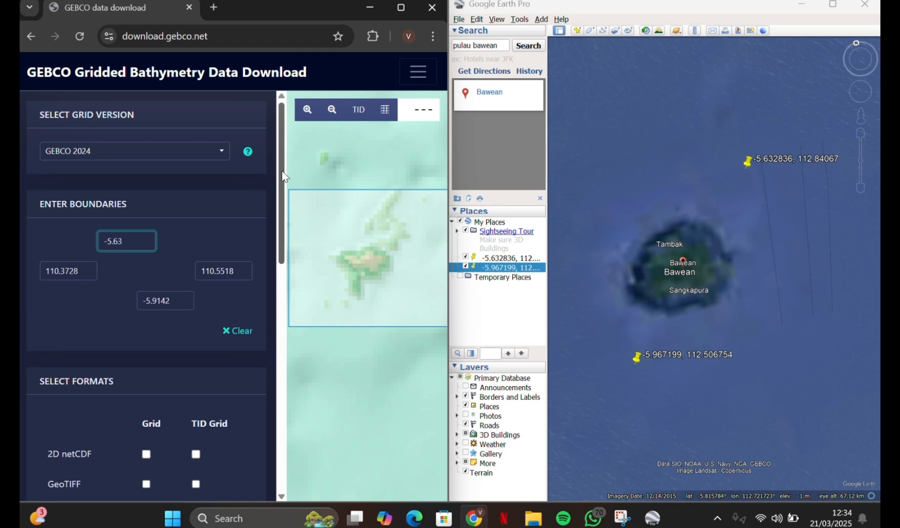
pyautogui.doubleClick(238, 269)
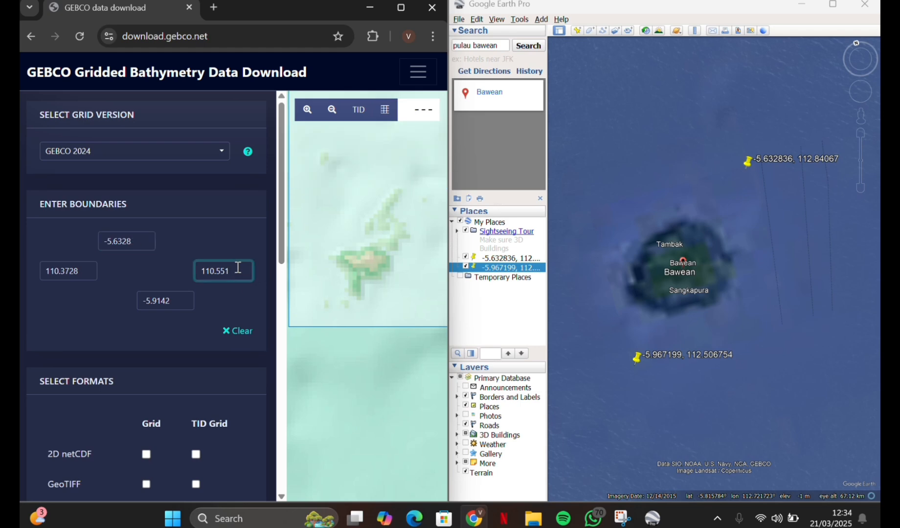
pyautogui.press('BackSpace')
pyautogui.write('112.8407')
# Set the south boundary to -5.9672 and the west boundary to 112.5068, then close Google Earth Pro.
pyautogui.click(180, 304)
pyautogui.press('BackSpace')
pyautogui.press('BackSpace')
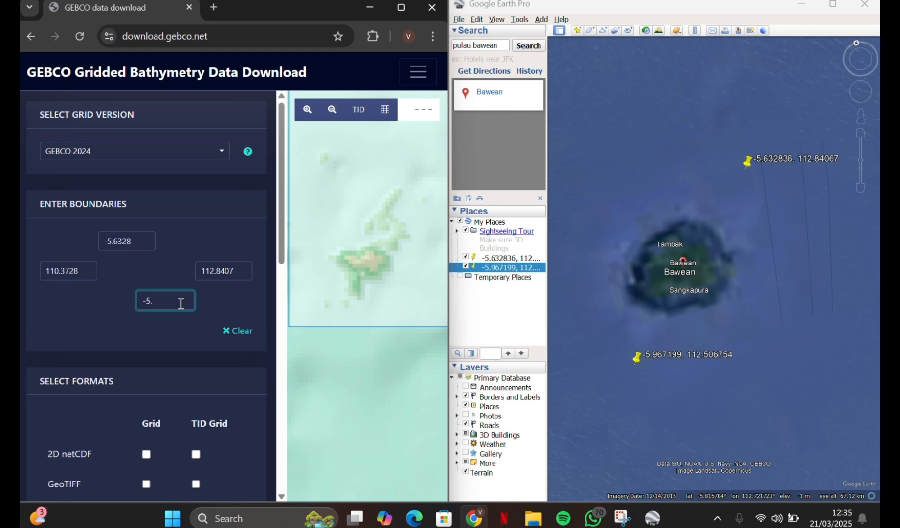
pyautogui.write('9672')
pyautogui.doubleClick(88, 268)
pyautogui.write('112.50')
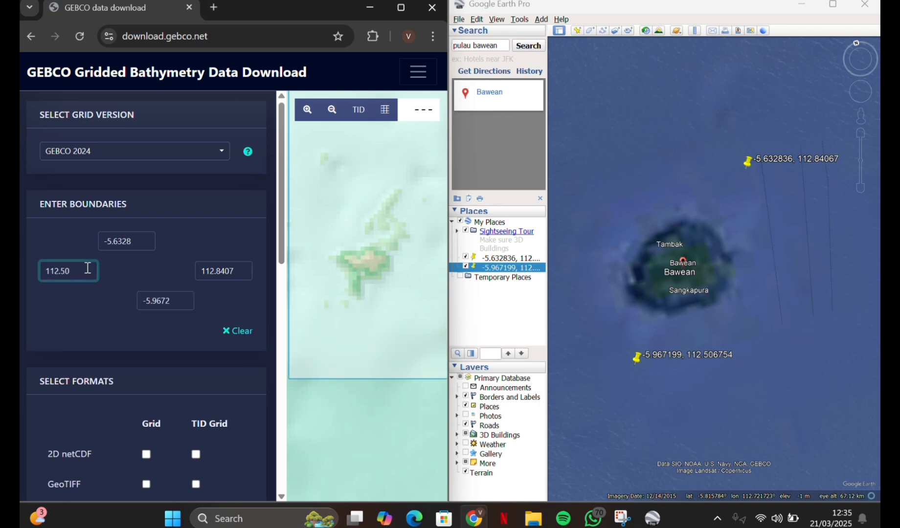
pyautogui.click(865, 4)
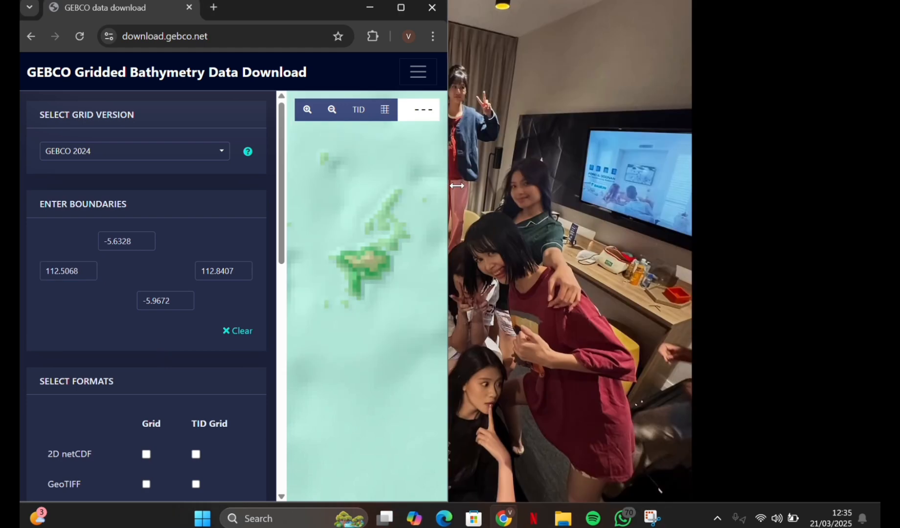
# Maximize the download page and select the 2D netCDF format for the bathymetry grid.
pyautogui.click(401, 8)
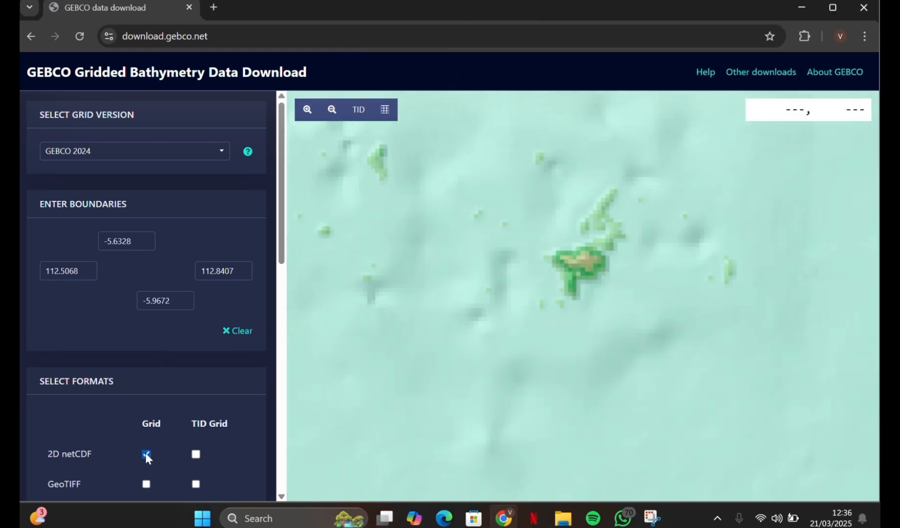
pyautogui.scroll(-4, 193, 454)
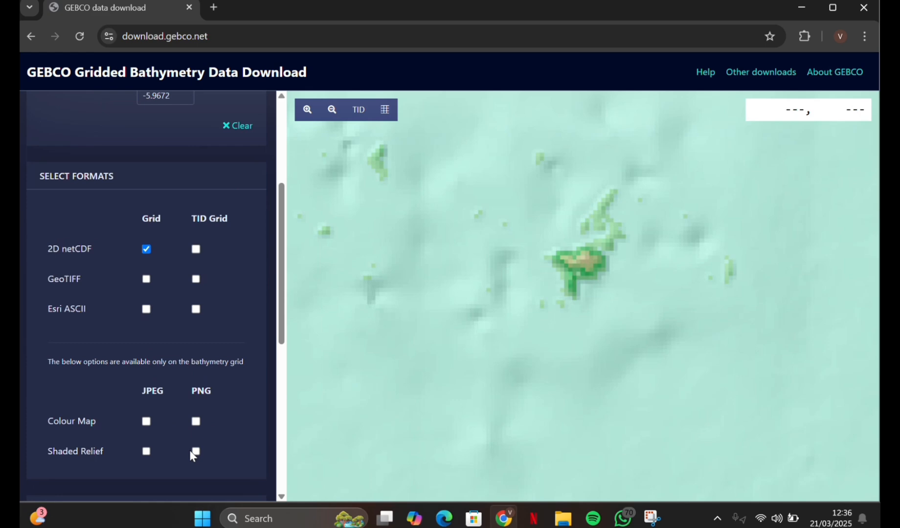
pyautogui.scroll(-1, 190, 450)
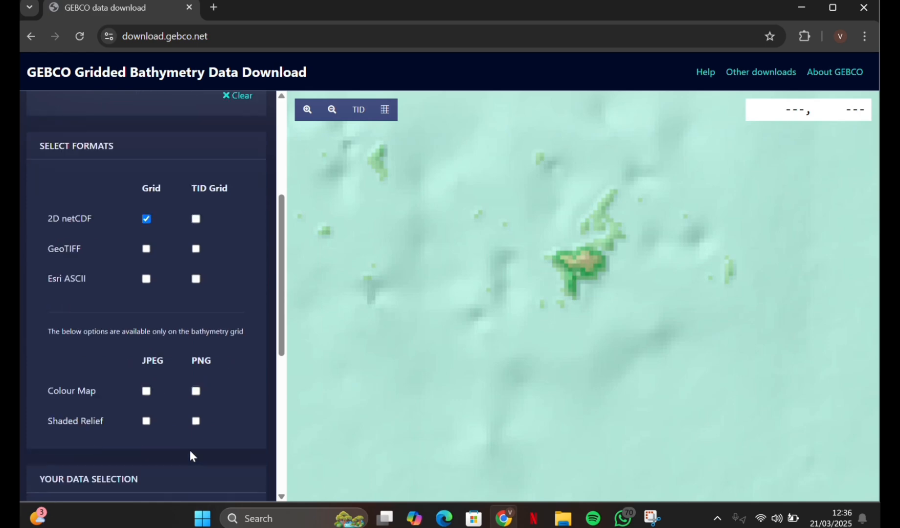
pyautogui.scroll(-7, 190, 451)
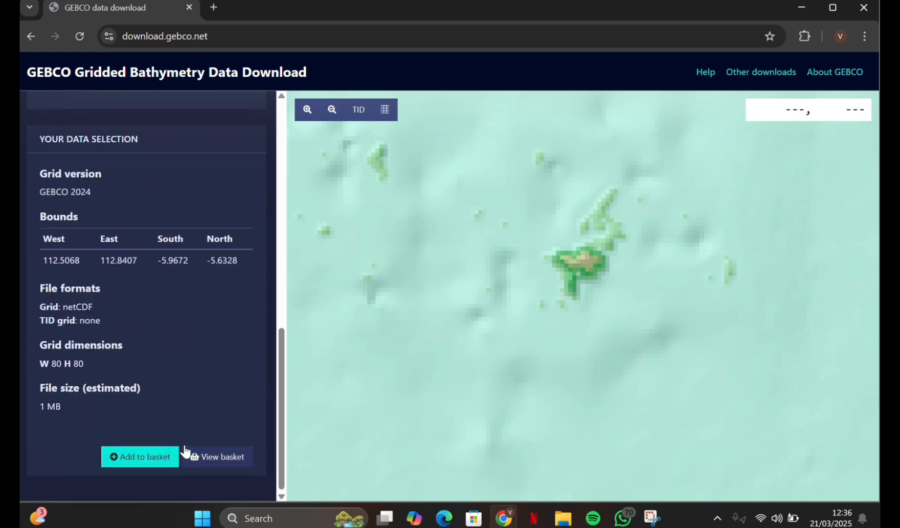
# Add the grid selection to the basket, download the data and show the downloaded ZIP archive in its folder.
pyautogui.click(146, 460)
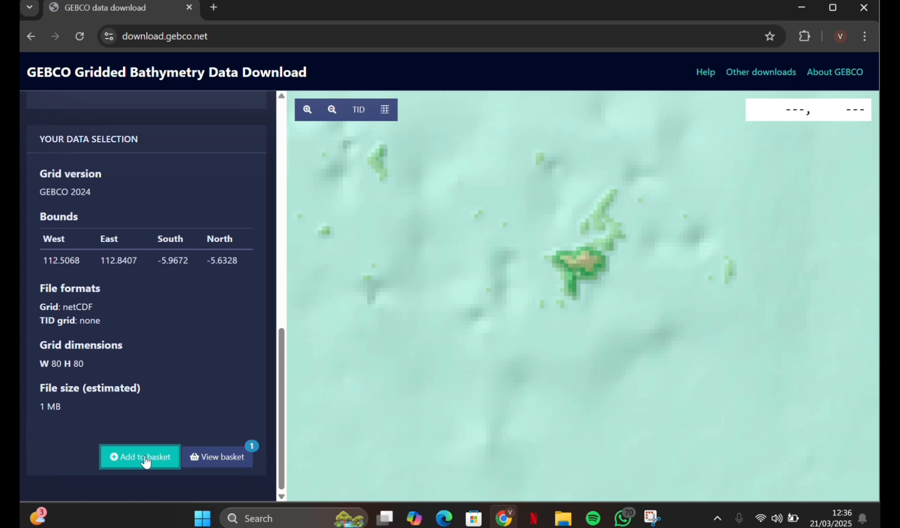
pyautogui.click(209, 452)
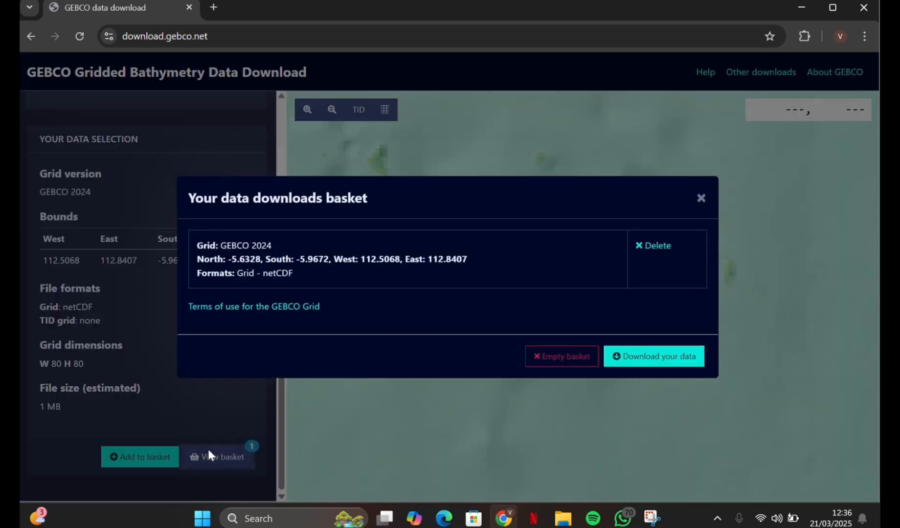
pyautogui.click(629, 357)
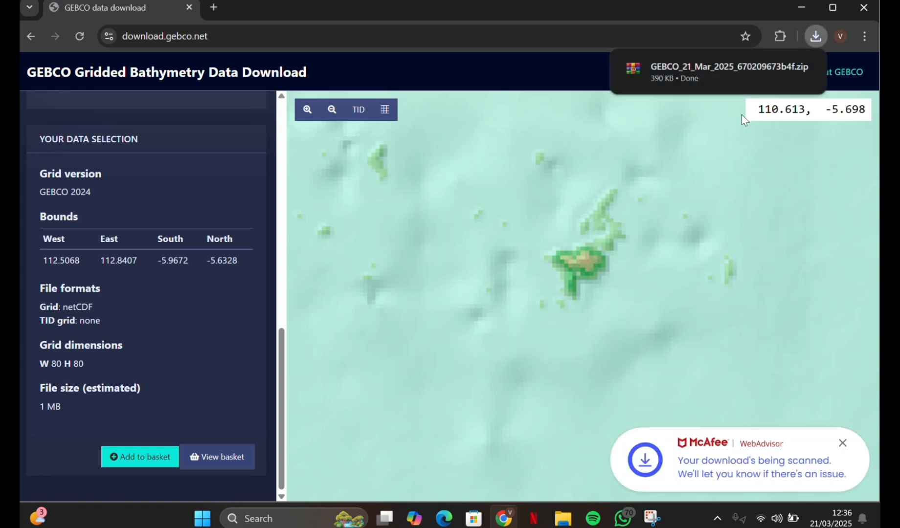
pyautogui.moveTo(721, 66)
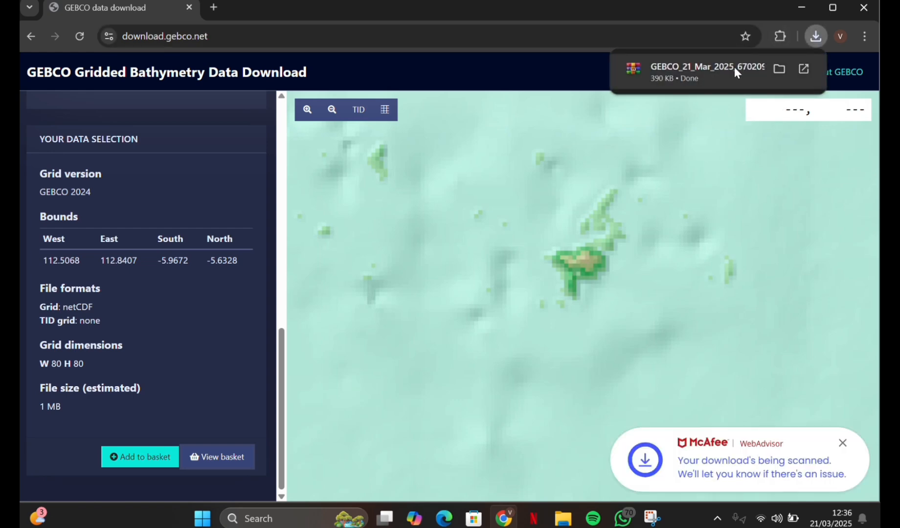
pyautogui.click(777, 70)
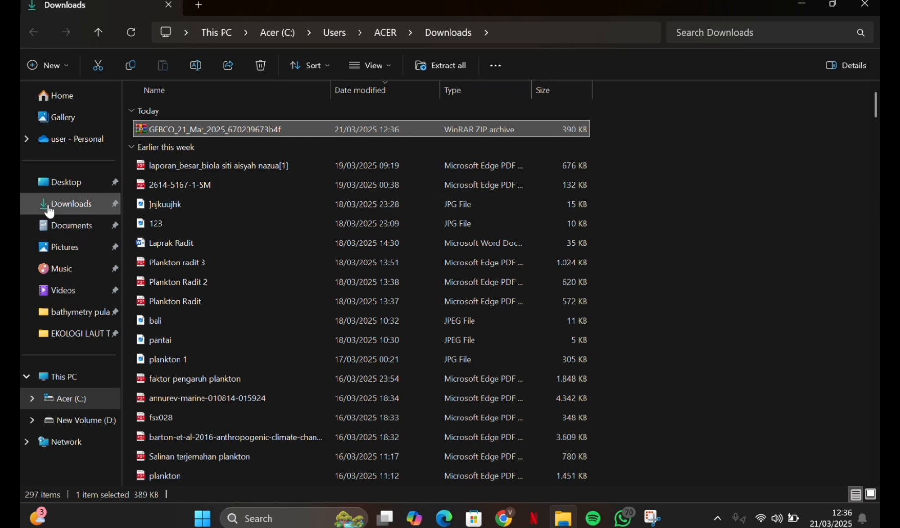
# Copy the downloaded GEBCO archive and create a new folder named "Pulau Bawea" in Downloads.
pyautogui.rightClick(235, 130)
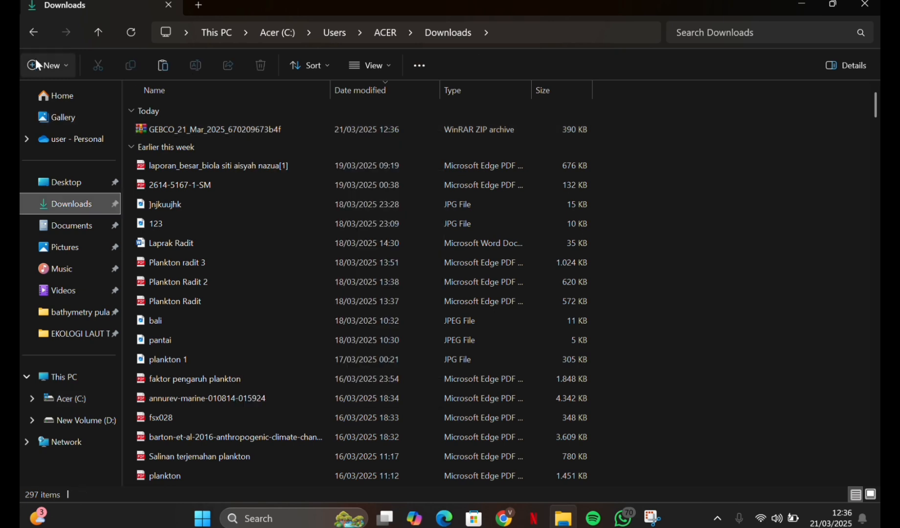
pyautogui.click(38, 64)
pyautogui.click(67, 100)
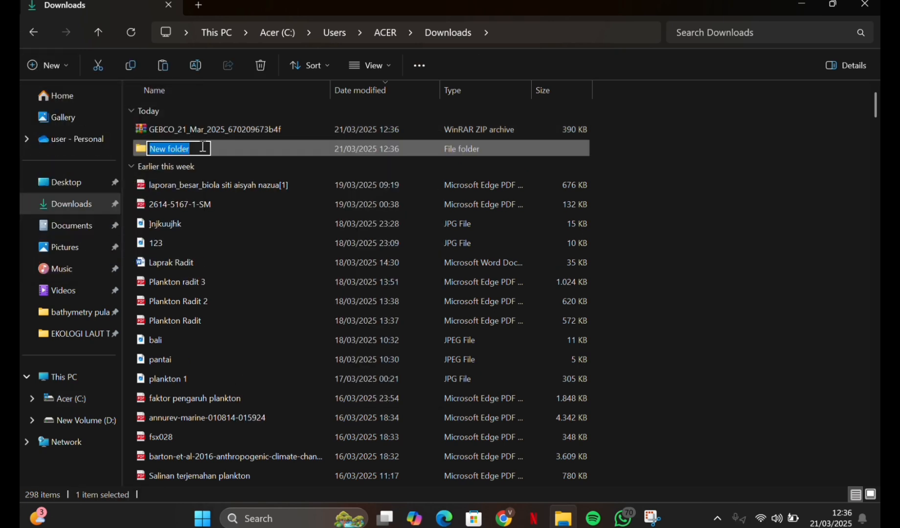
pyautogui.press('BackSpace')
pyautogui.press('capslock')
pyautogui.write('P')
pyautogui.press('capslock')
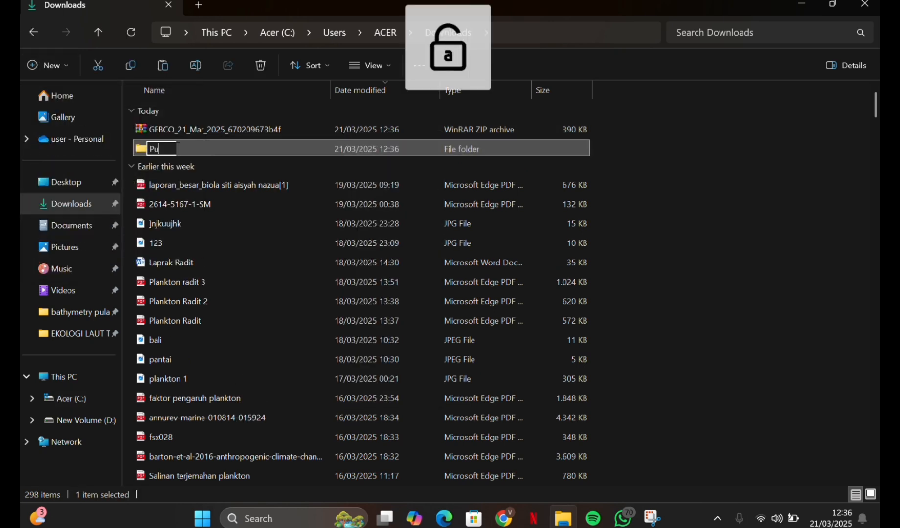
pyautogui.write('ulau')
pyautogui.press('capslock')
pyautogui.write('B')
pyautogui.press('capslock')
pyautogui.write('awea')
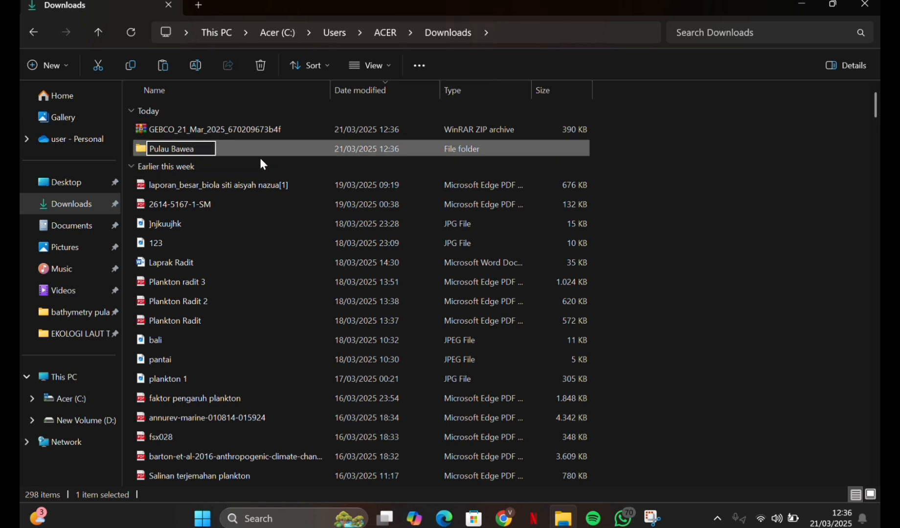
pyautogui.press('Return')
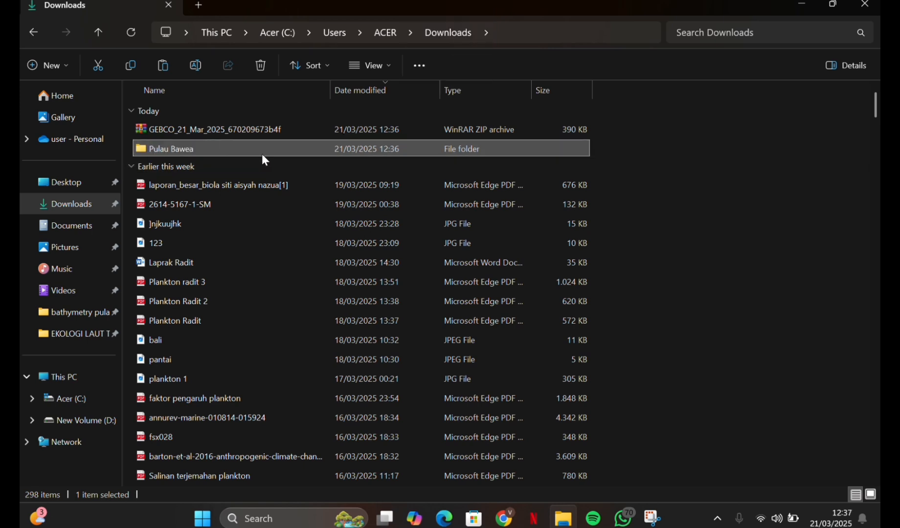
# Paste the GEBCO archive into the "Pulau Bawea" folder and extract it to the suggested destination there.
pyautogui.doubleClick(262, 153)
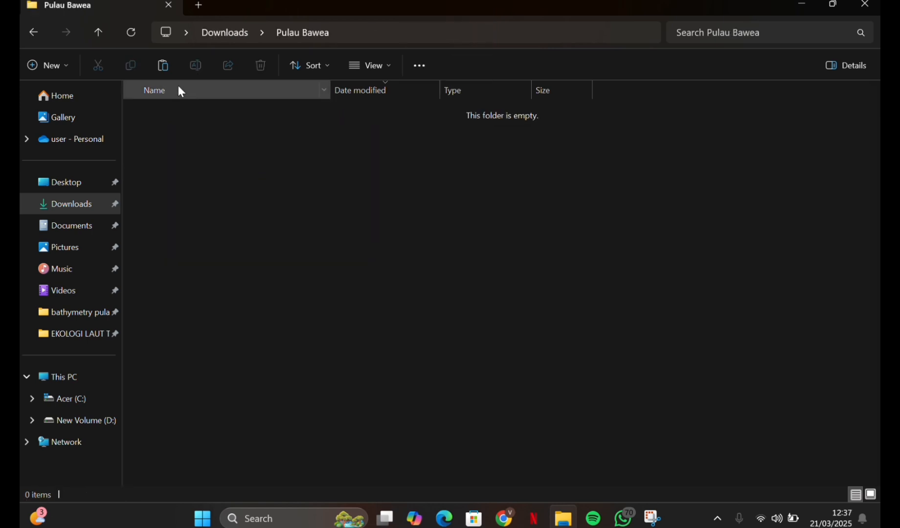
pyautogui.click(161, 72)
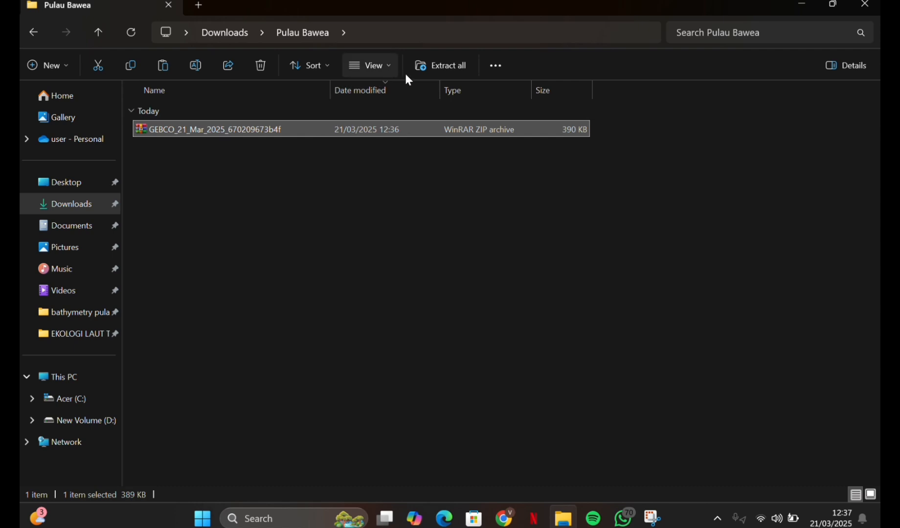
pyautogui.click(435, 65)
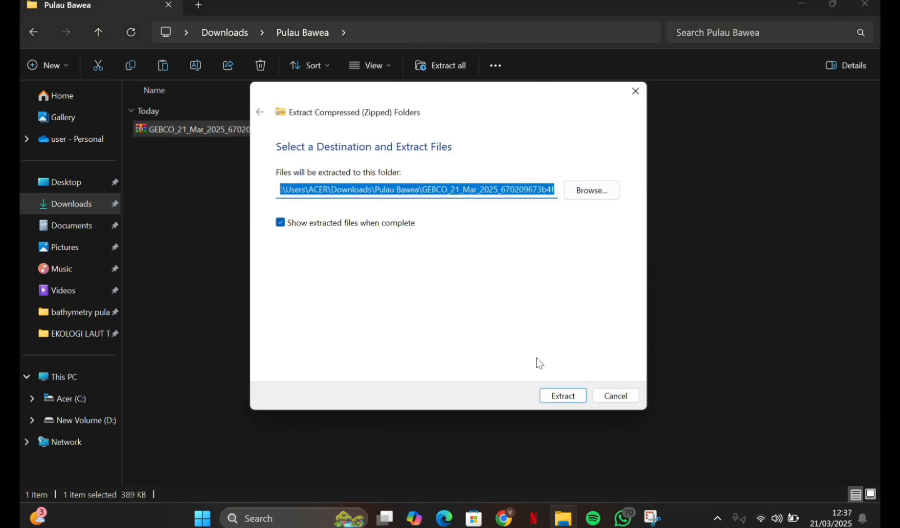
pyautogui.click(574, 397)
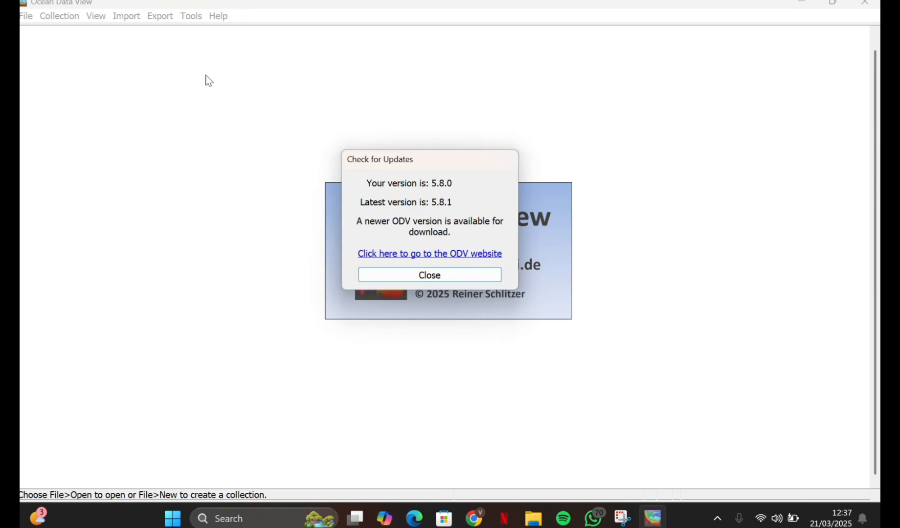
# Dismiss the update notice and open the gebco_2024 netCDF file from the extracted GEBCO folder inside Downloads\Pulau Bawea.
pyautogui.click(432, 275)
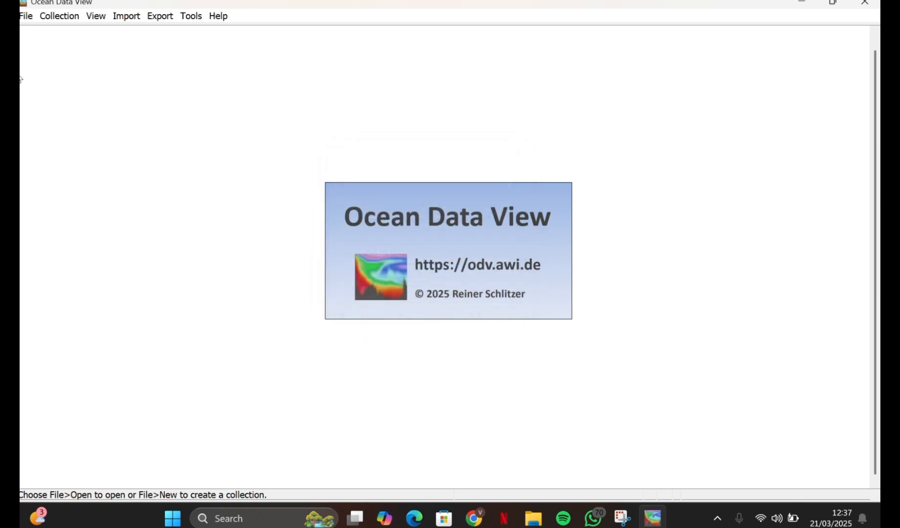
pyautogui.click(22, 18)
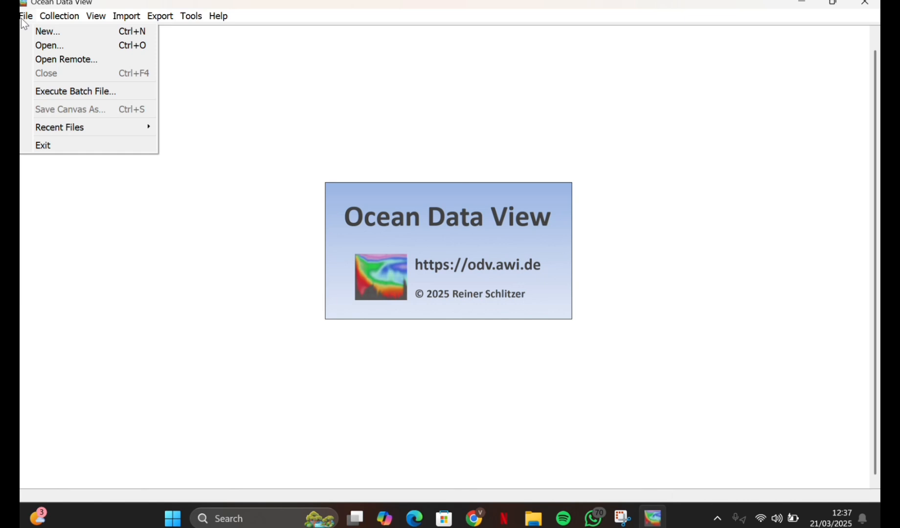
pyautogui.click(62, 45)
pyautogui.click(301, 164)
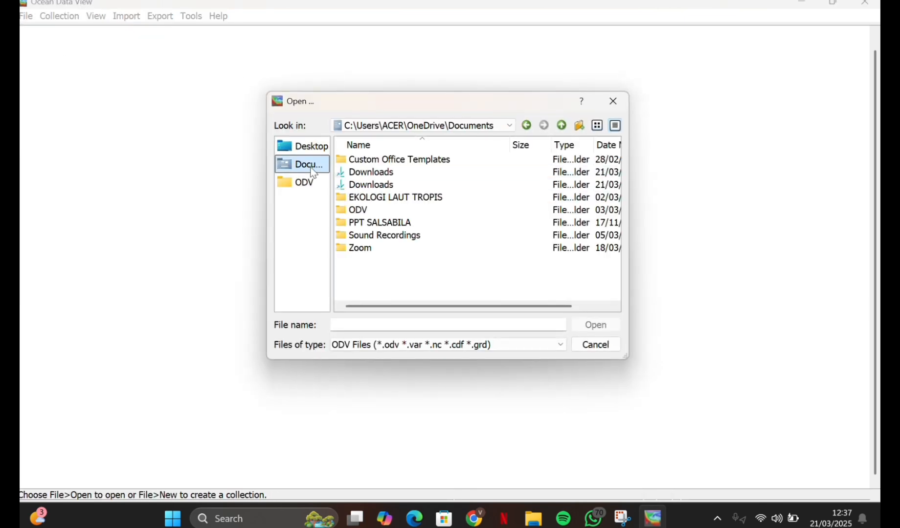
pyautogui.doubleClick(368, 174)
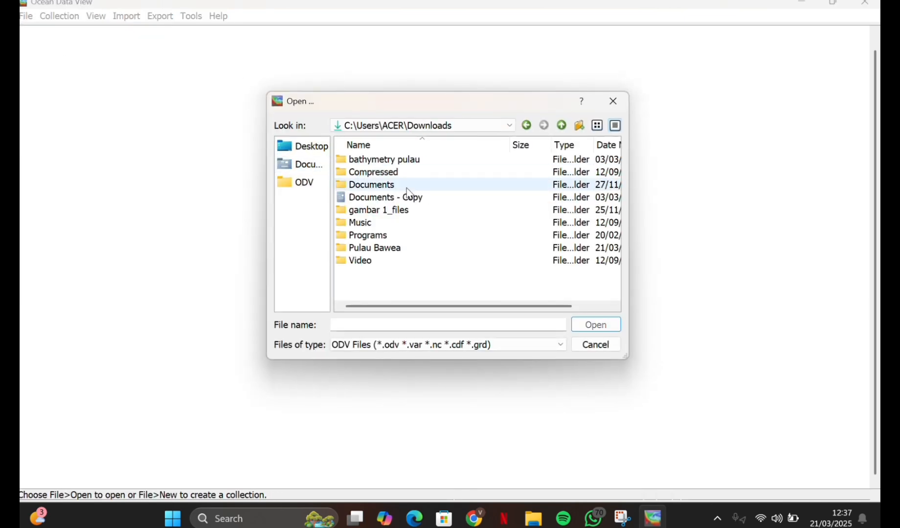
pyautogui.doubleClick(407, 249)
pyautogui.doubleClick(424, 160)
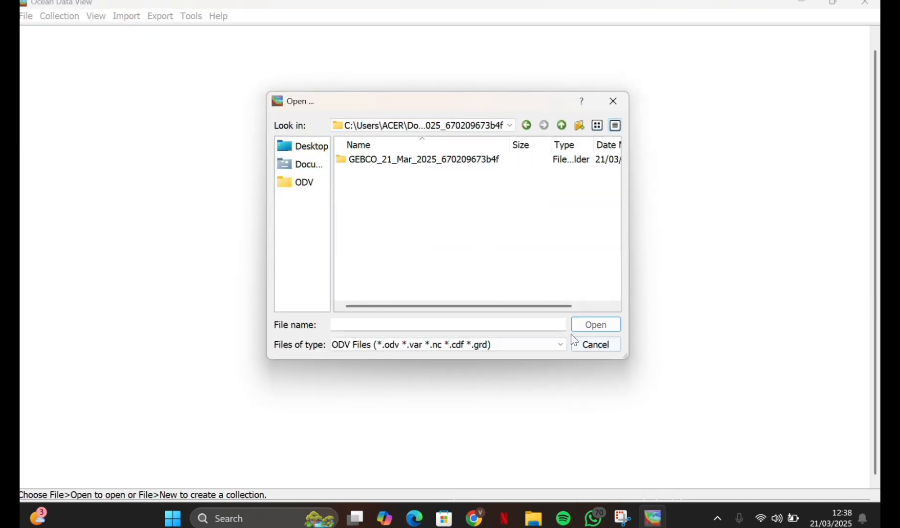
pyautogui.doubleClick(482, 162)
pyautogui.click(495, 161)
pyautogui.click(595, 325)
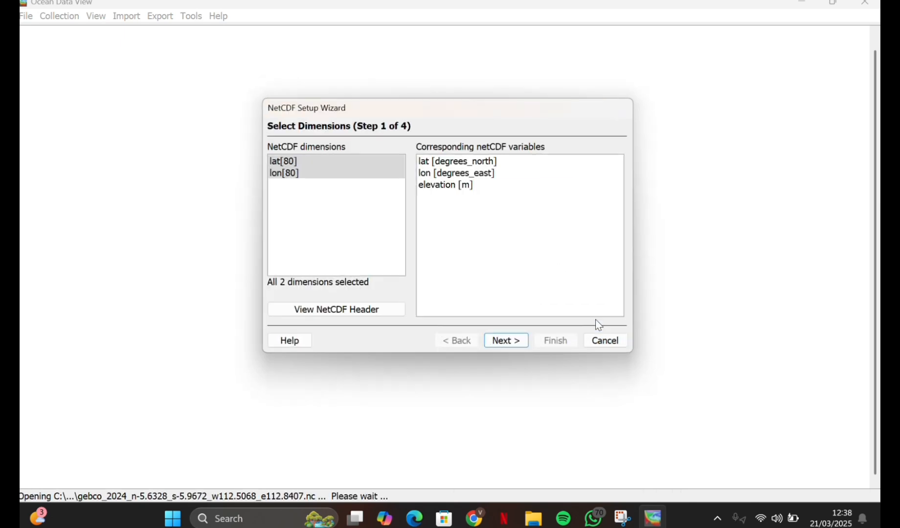
# Complete the NetCDF setup with both lat and lon dimensions, a dummy primary variable and the full, unreduced domain.
pyautogui.click(511, 342)
pyautogui.click(511, 342)
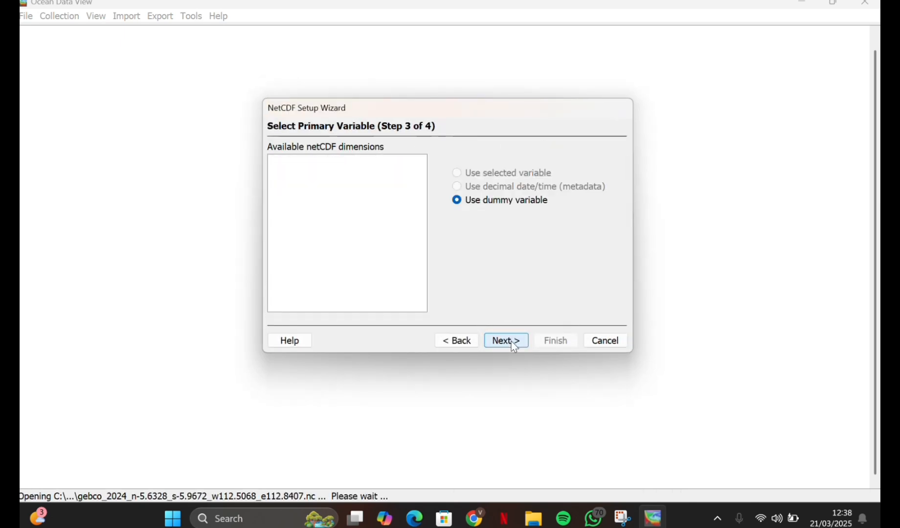
pyautogui.click(511, 342)
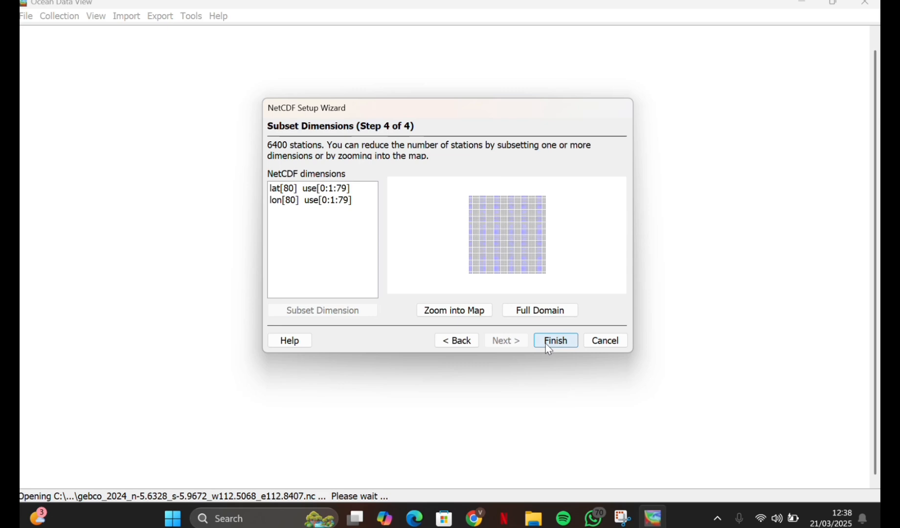
pyautogui.click(546, 343)
pyautogui.click(499, 276)
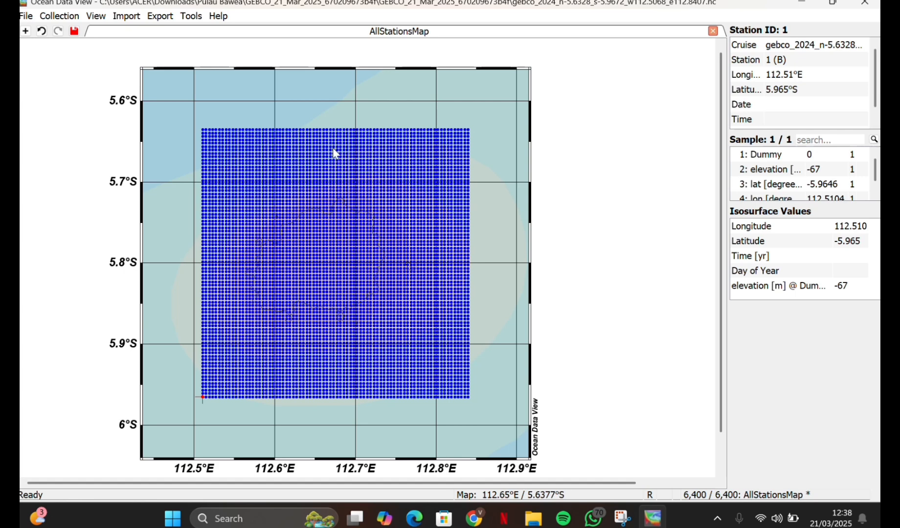
# Export the data as an ODV spreadsheet text file, saved in the GEBCO_21_Mar_2025_670209673b4f folder inside Pulau Bawea under the suggested name.
pyautogui.click(159, 16)
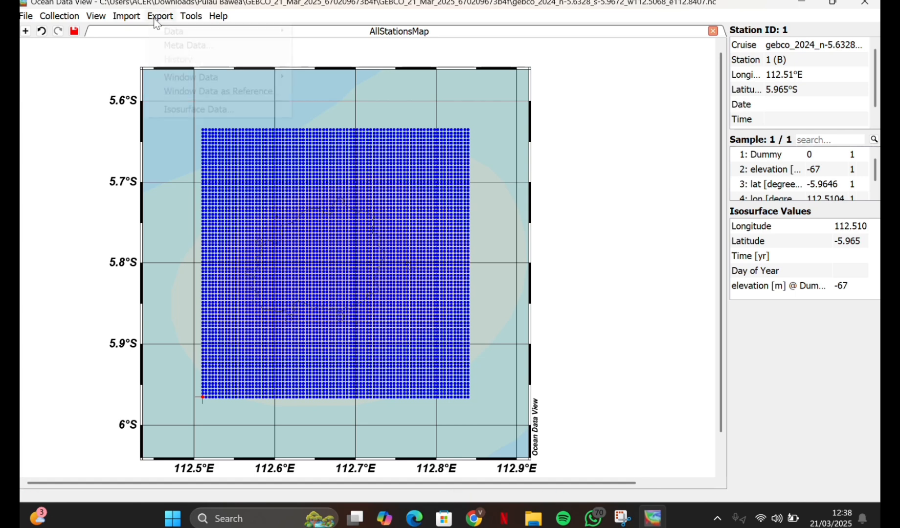
pyautogui.moveTo(200, 30)
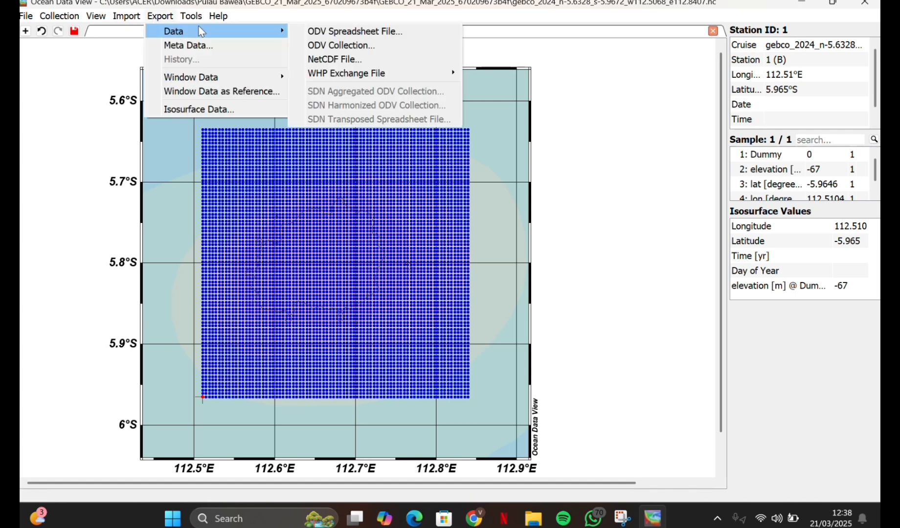
pyautogui.click(332, 31)
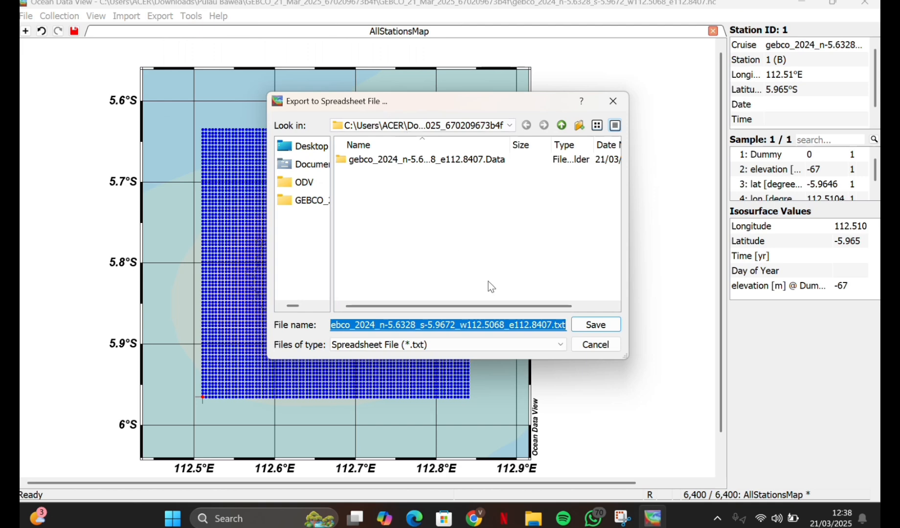
pyautogui.click(302, 165)
pyautogui.doubleClick(377, 185)
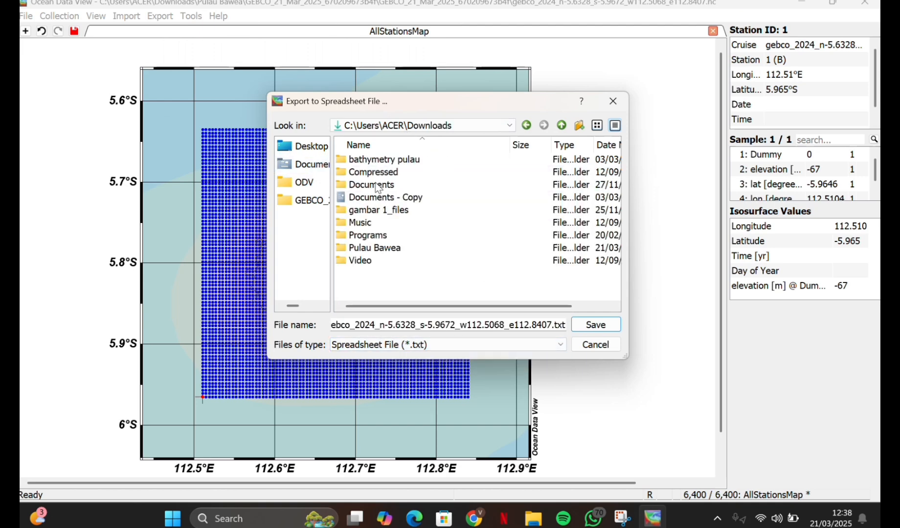
pyautogui.doubleClick(375, 248)
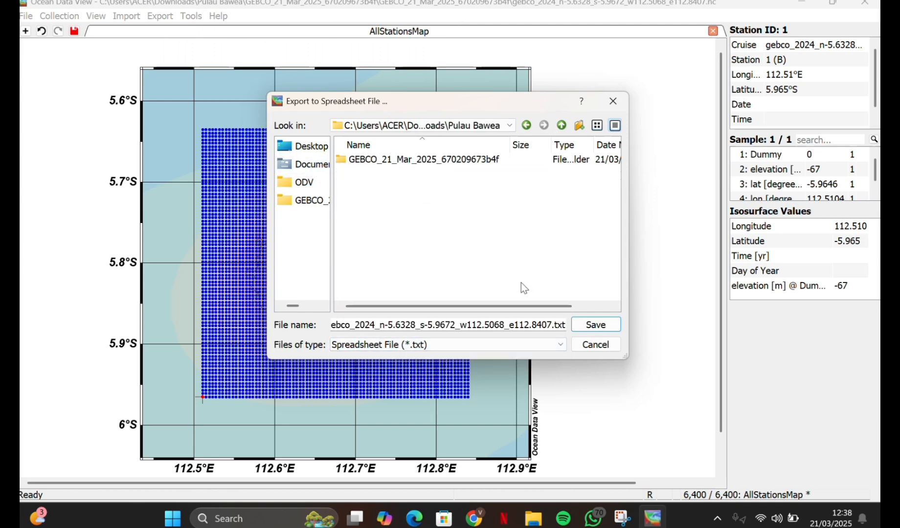
pyautogui.doubleClick(466, 164)
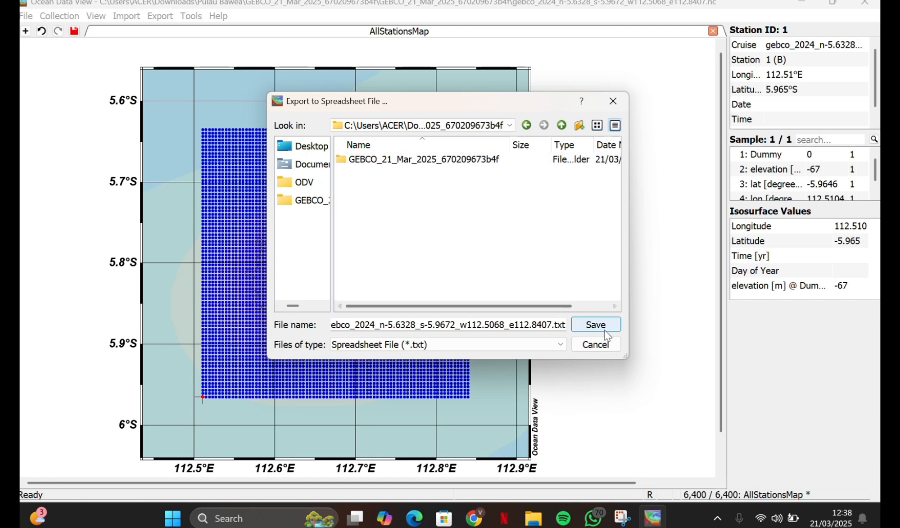
pyautogui.click(592, 321)
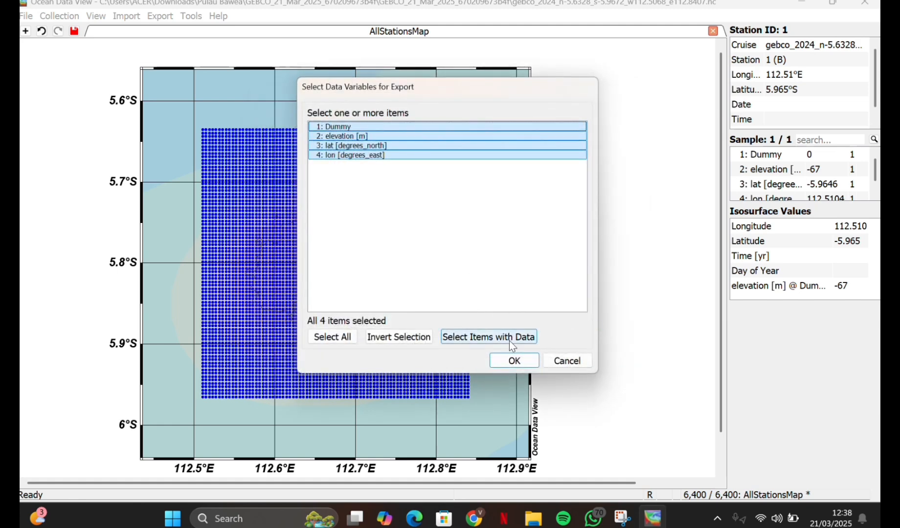
# Export all four variables with data quality flags, data errors and data infos turned off, and close the export message.
pyautogui.click(514, 360)
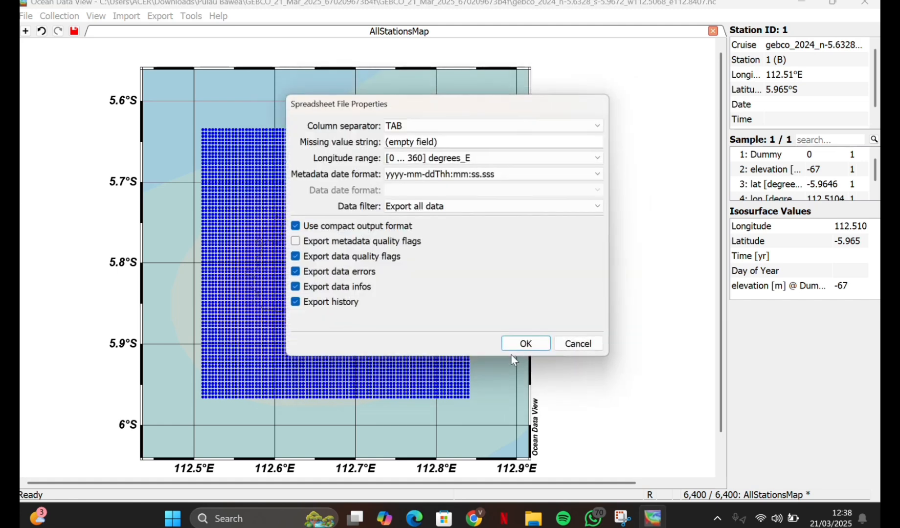
pyautogui.click(294, 258)
pyautogui.click(295, 272)
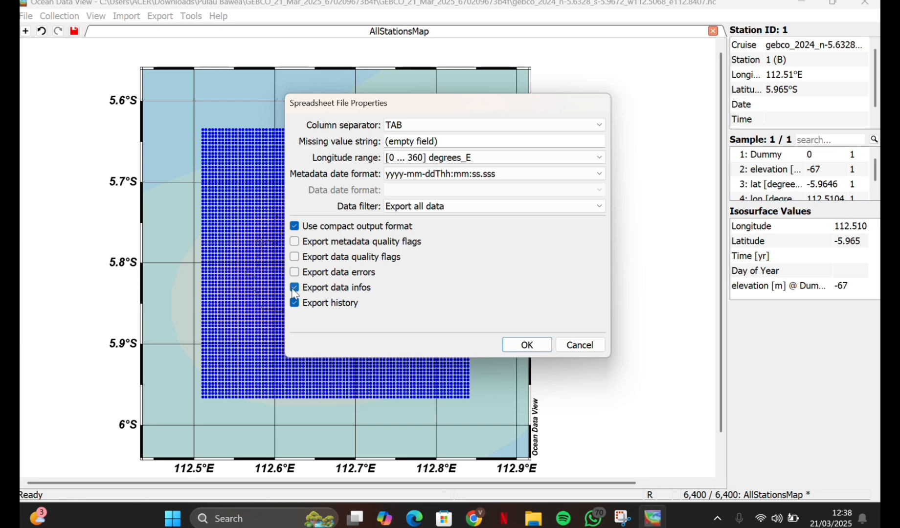
pyautogui.click(293, 288)
pyautogui.click(511, 343)
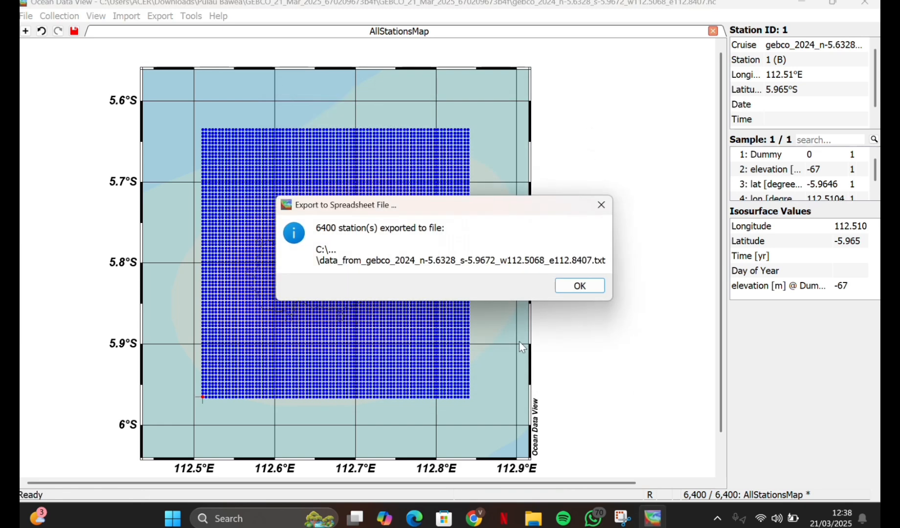
pyautogui.click(578, 286)
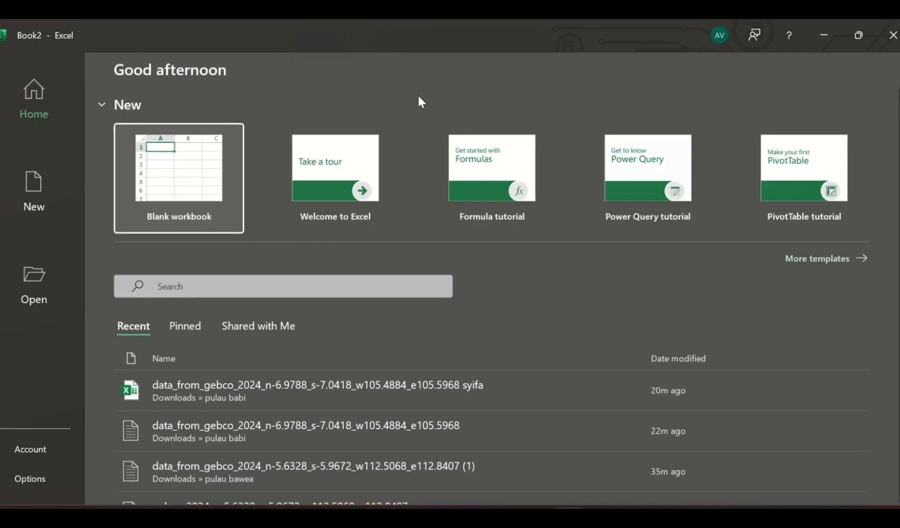
# In Excel, open the exported data_from_gebco_2024 text file from the "pulau bawea" folder in Downloads.
pyautogui.click(31, 300)
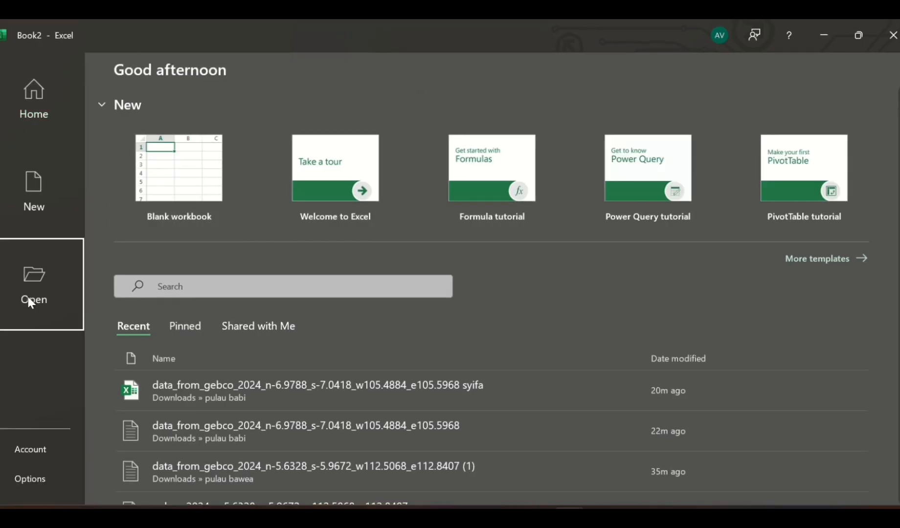
pyautogui.click(166, 337)
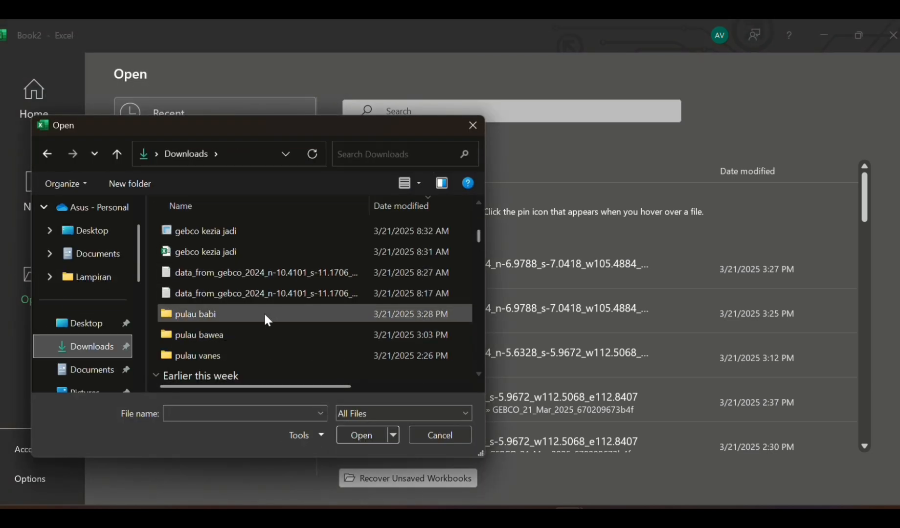
pyautogui.click(265, 329)
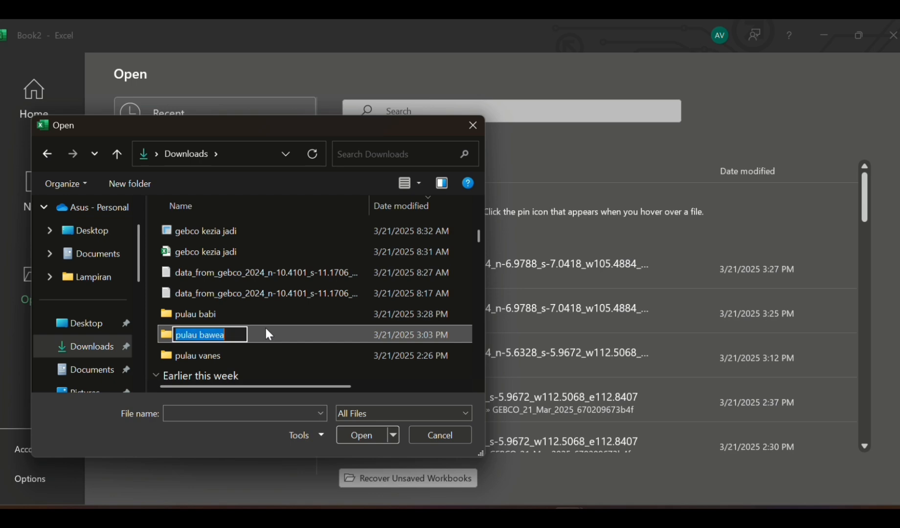
pyautogui.doubleClick(268, 334)
pyautogui.click(296, 252)
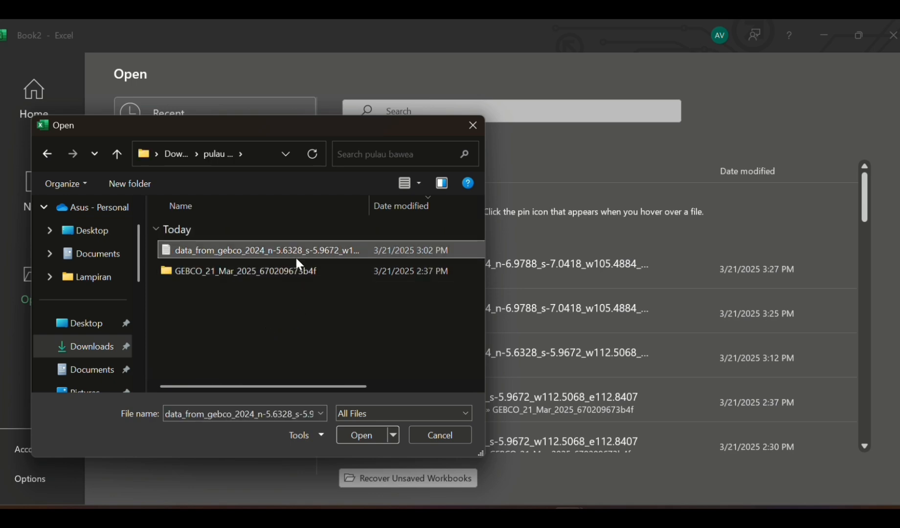
pyautogui.click(356, 434)
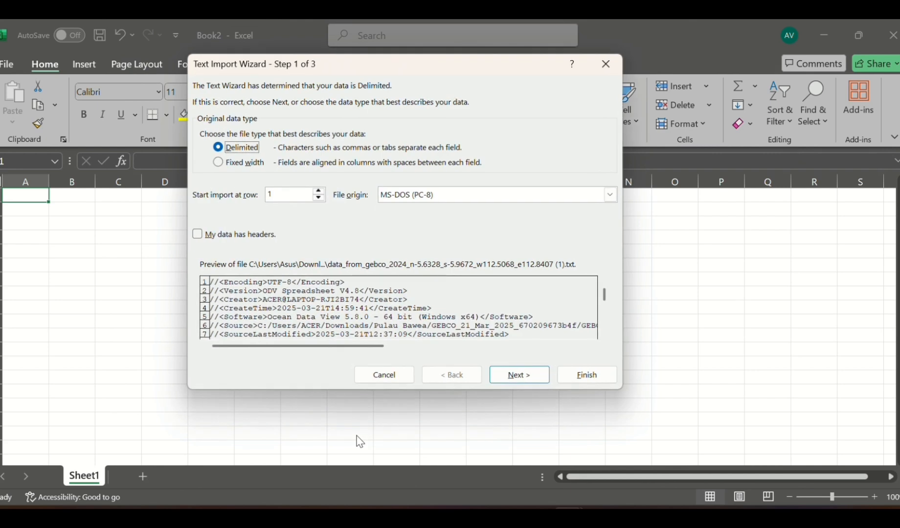
# Import the text file as delimited data with Tab as the delimiter, keeping the remaining import defaults.
pyautogui.click(538, 374)
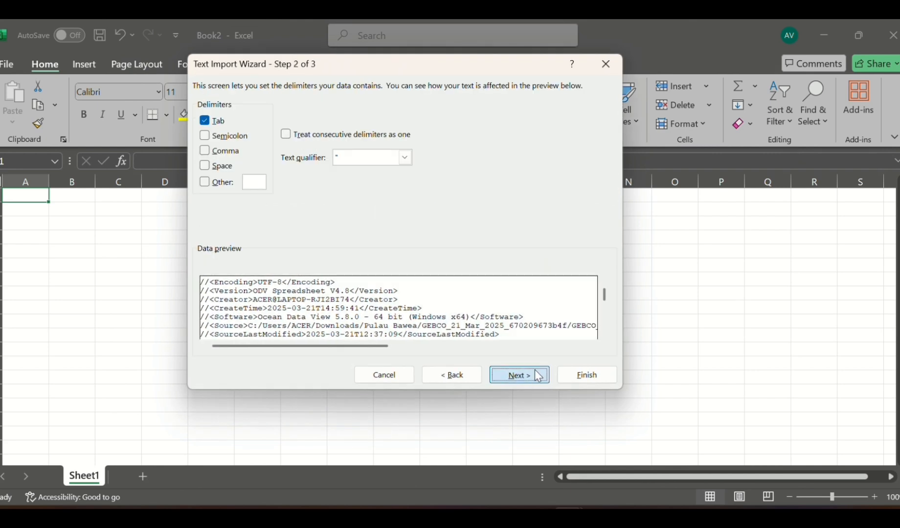
pyautogui.click(537, 374)
pyautogui.click(568, 376)
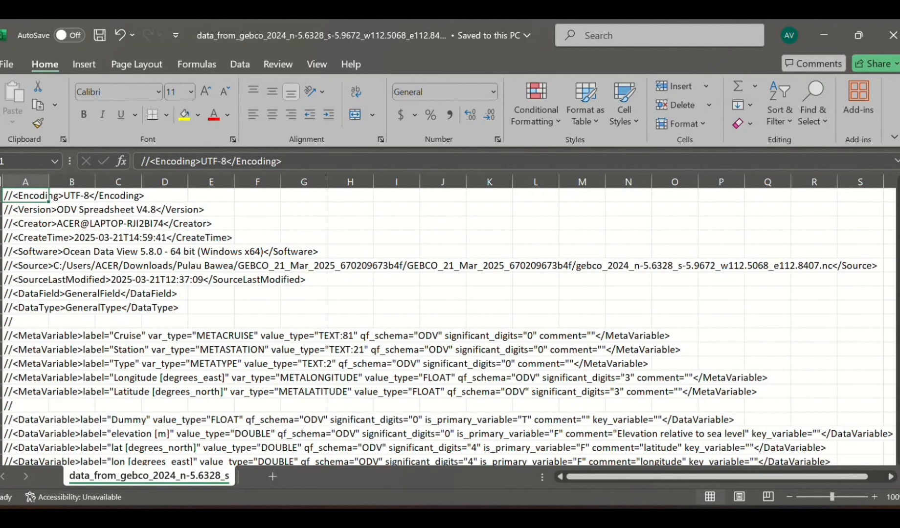
# Delete all metadata rows beginning with "//" above the row of column headings.
pyautogui.click(3, 196)
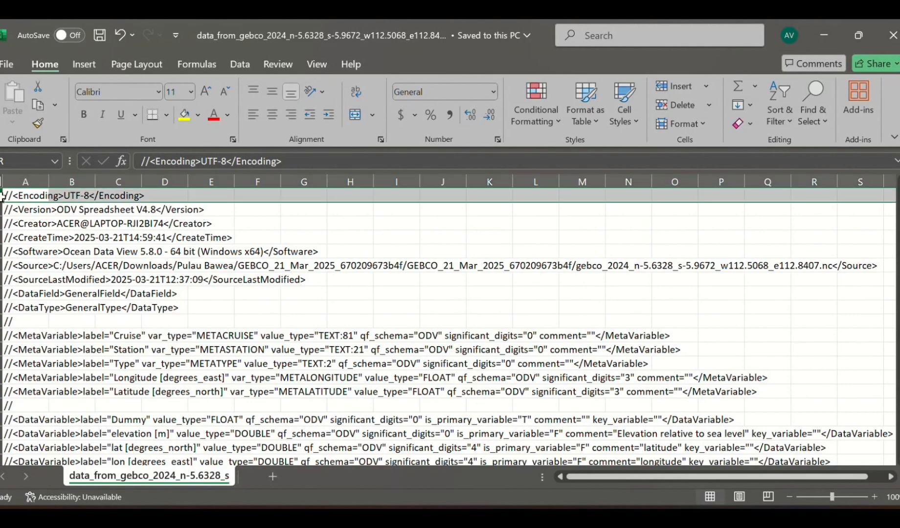
pyautogui.moveTo(3, 196); pyautogui.dragTo(92, 375)
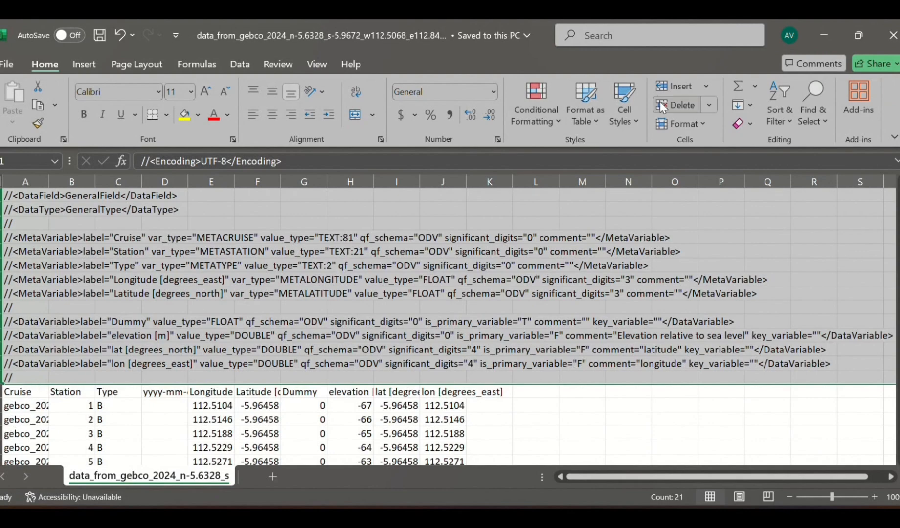
pyautogui.click(677, 105)
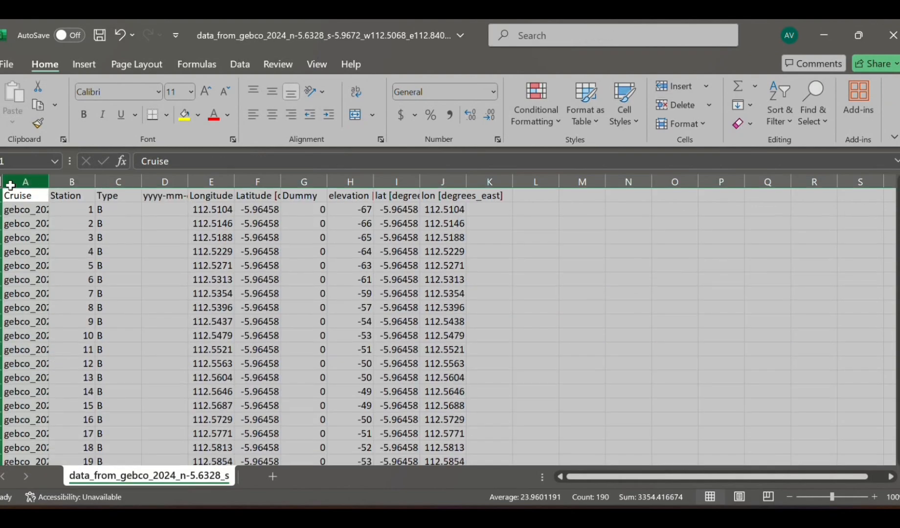
# Delete the Cruise, Station, Type, date, Dummy and duplicate lat and lon columns, keeping only Longitude, Latitude and elevation.
pyautogui.moveTo(10, 185); pyautogui.dragTo(167, 191)
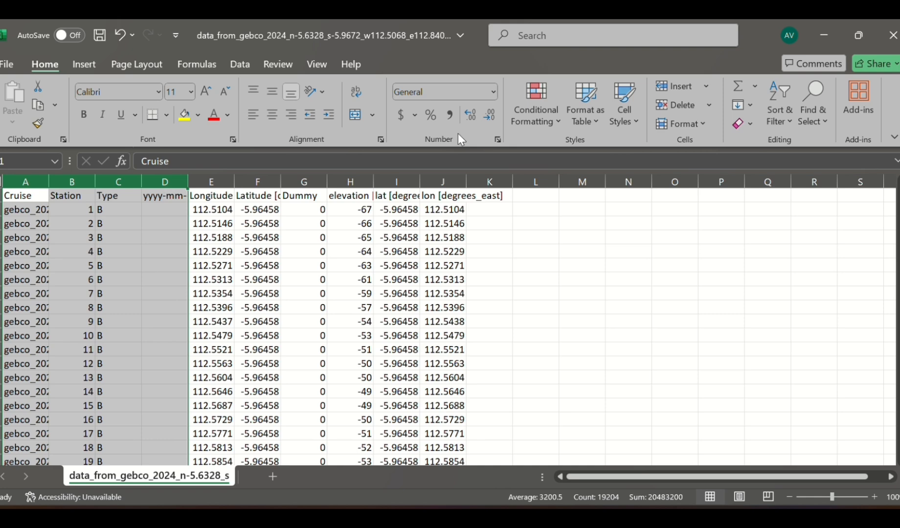
pyautogui.click(677, 105)
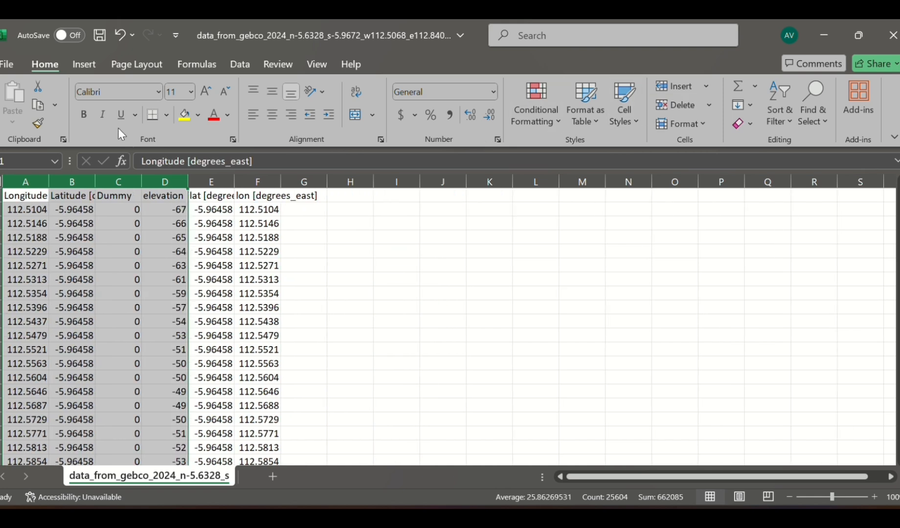
pyautogui.click(119, 180)
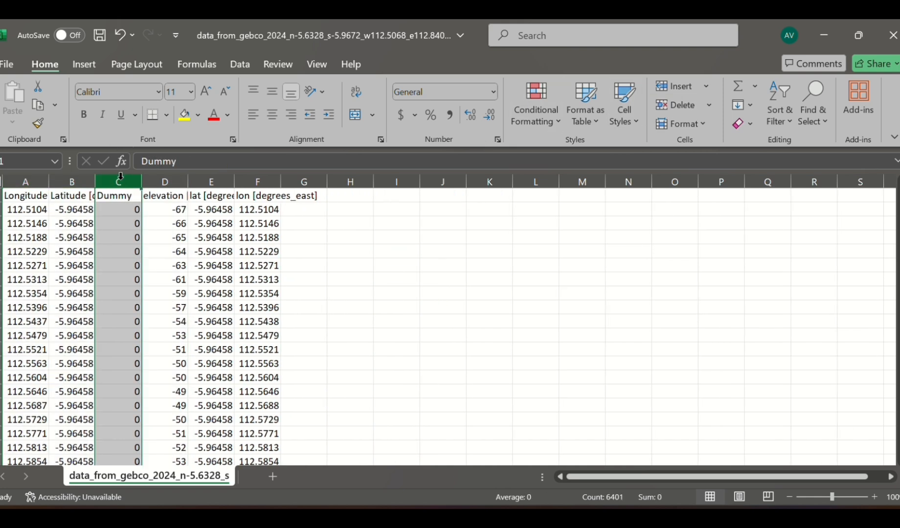
pyautogui.click(680, 113)
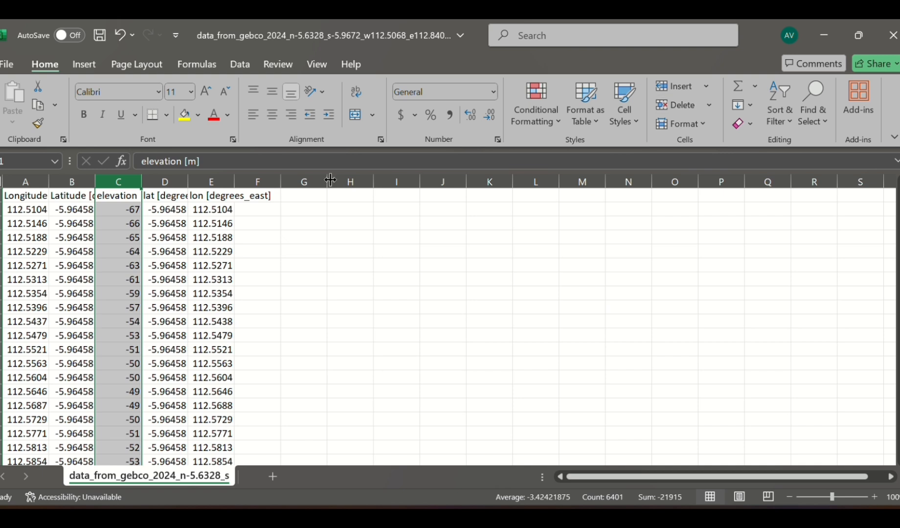
pyautogui.moveTo(173, 180); pyautogui.dragTo(313, 182)
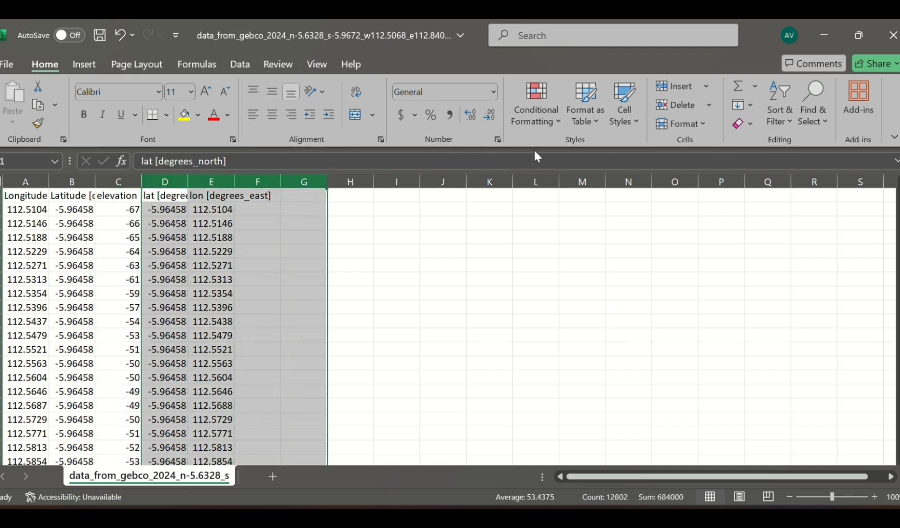
pyautogui.click(675, 105)
# Add filters to the Longitude, Latitude and elevation columns and filter elevation to show only blanks.
pyautogui.moveTo(28, 181); pyautogui.dragTo(135, 184)
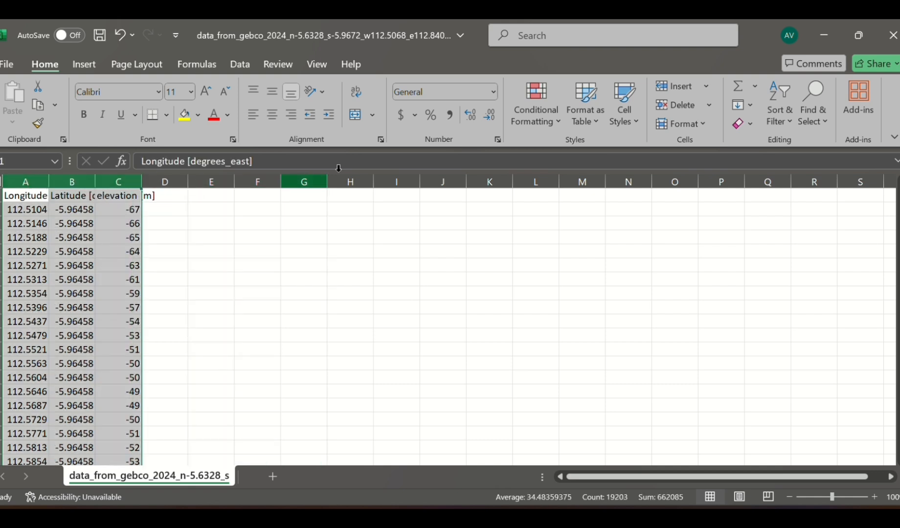
pyautogui.click(778, 123)
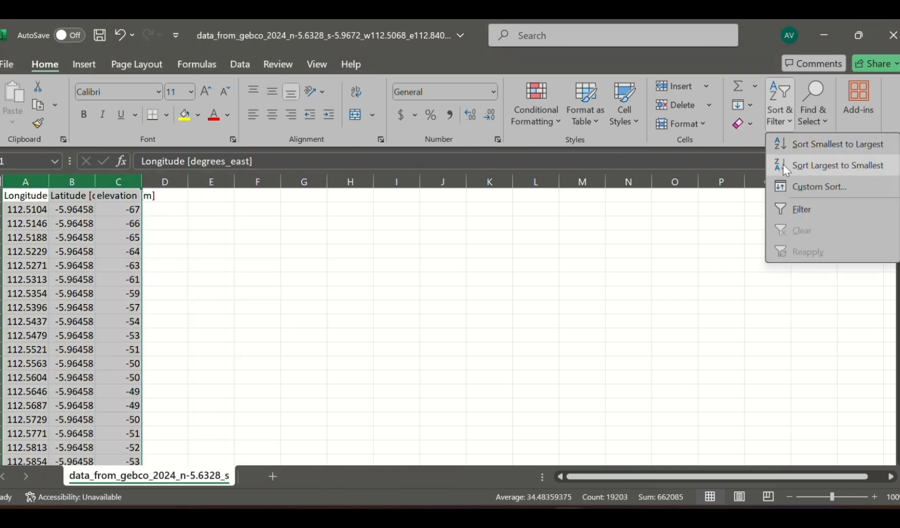
pyautogui.click(782, 217)
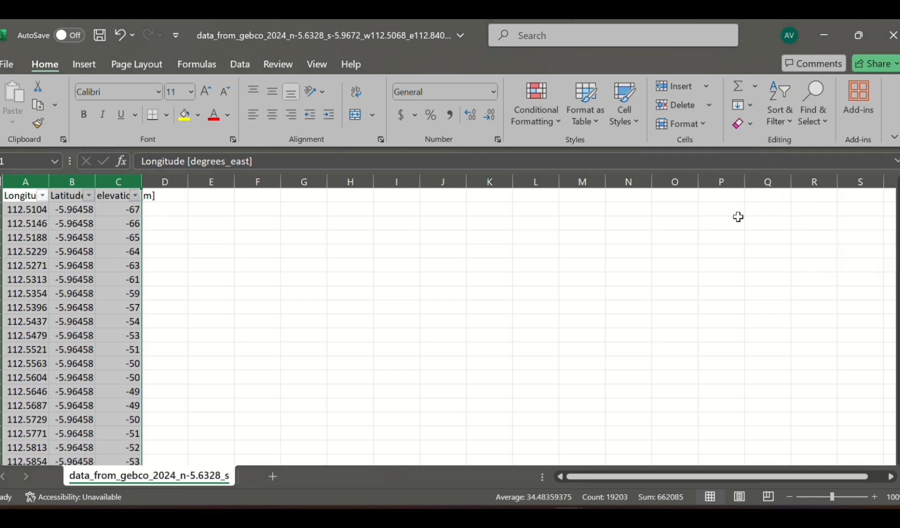
pyautogui.click(137, 195)
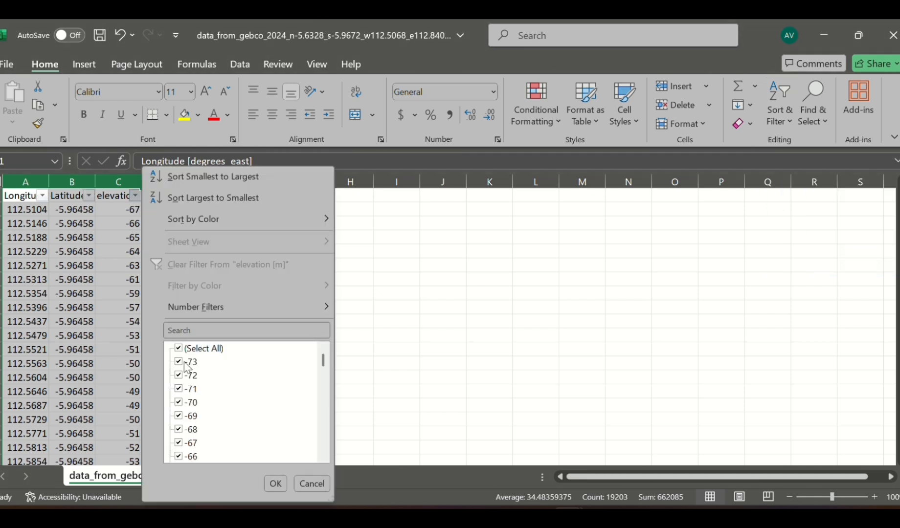
pyautogui.click(183, 349)
pyautogui.scroll(-20, 229, 402)
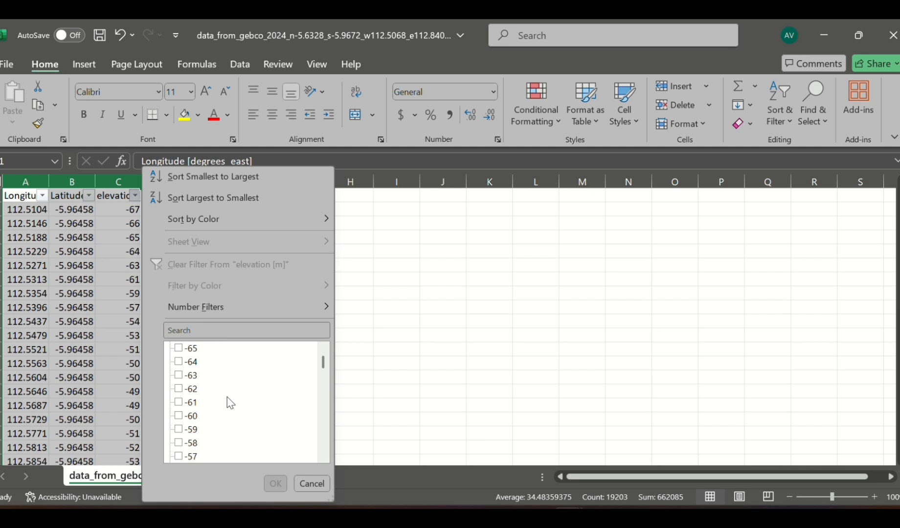
pyautogui.scroll(-20, 230, 403)
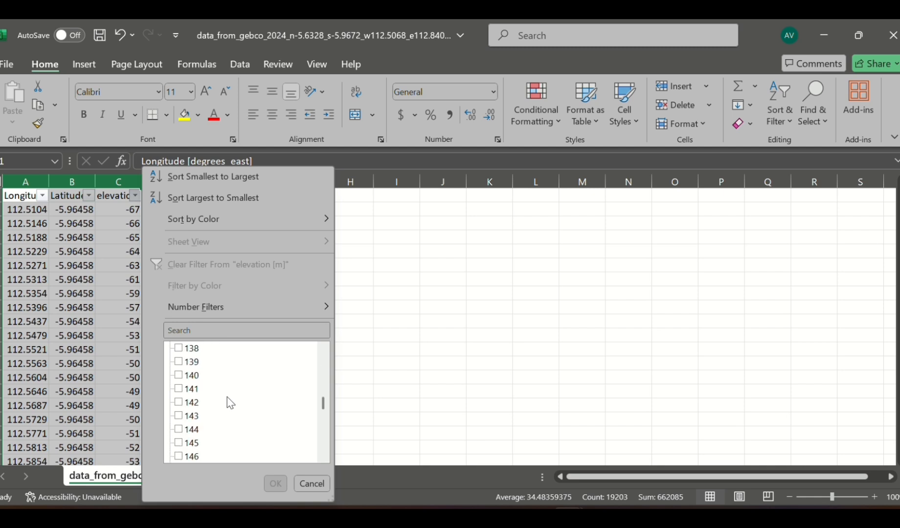
pyautogui.scroll(-20, 230, 402)
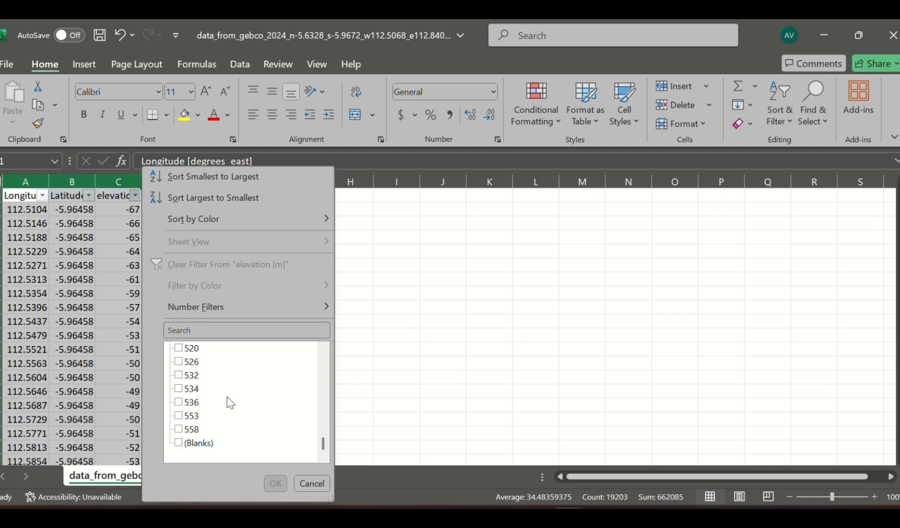
pyautogui.click(178, 445)
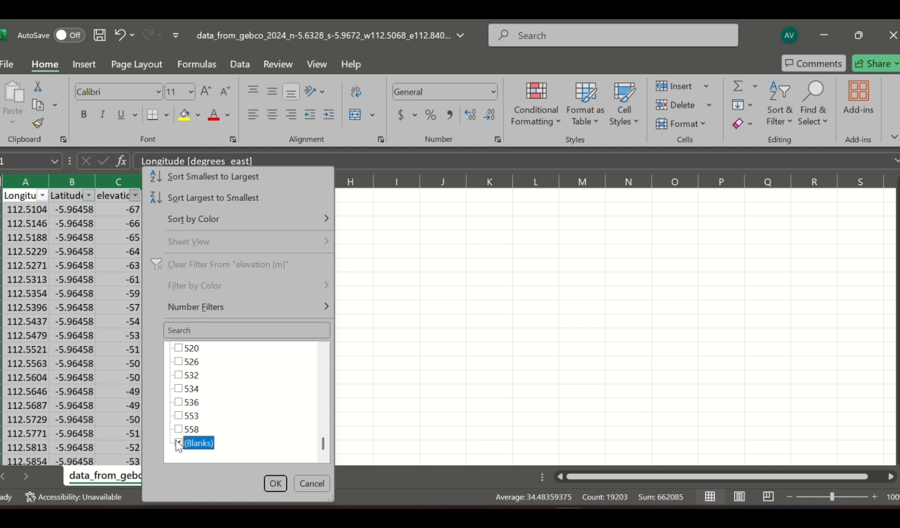
pyautogui.click(275, 483)
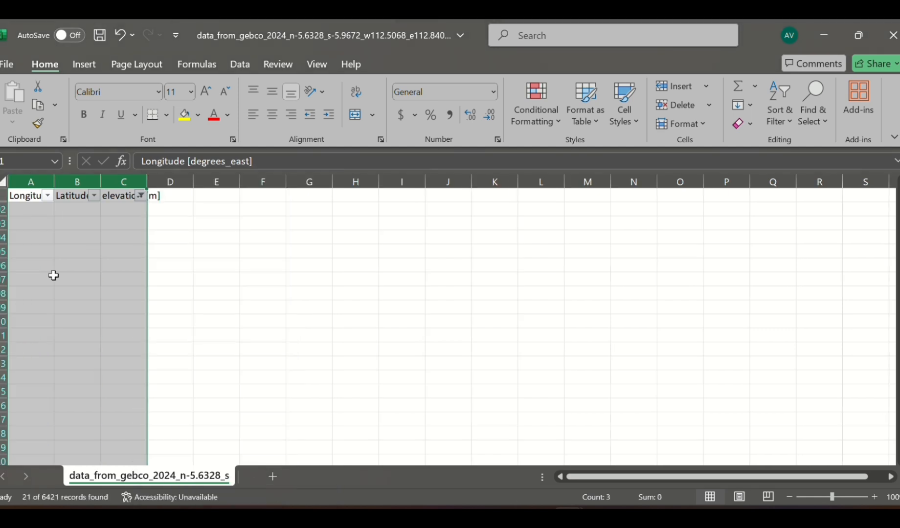
# Delete all the filtered blank rows below the headings and set the elevation filter to show all values again.
pyautogui.click(3, 210)
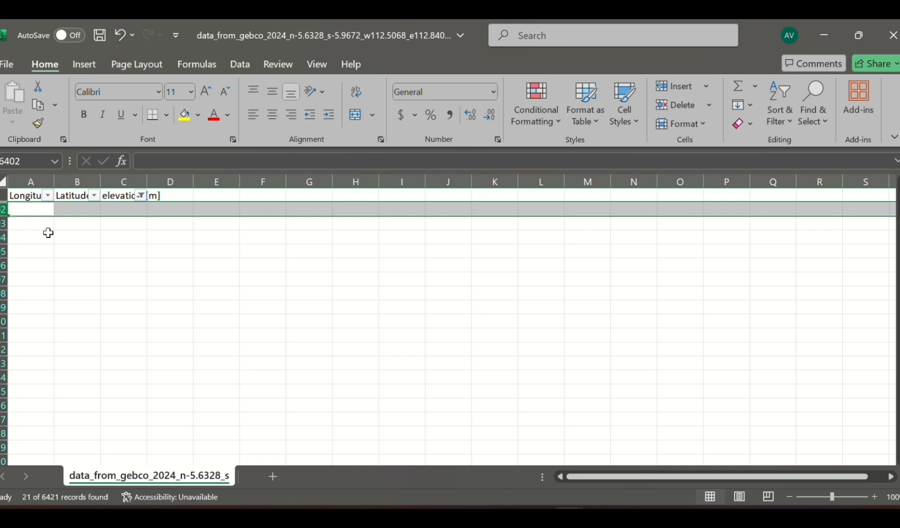
pyautogui.hotkey('ctrl', 'shift', 'Down')
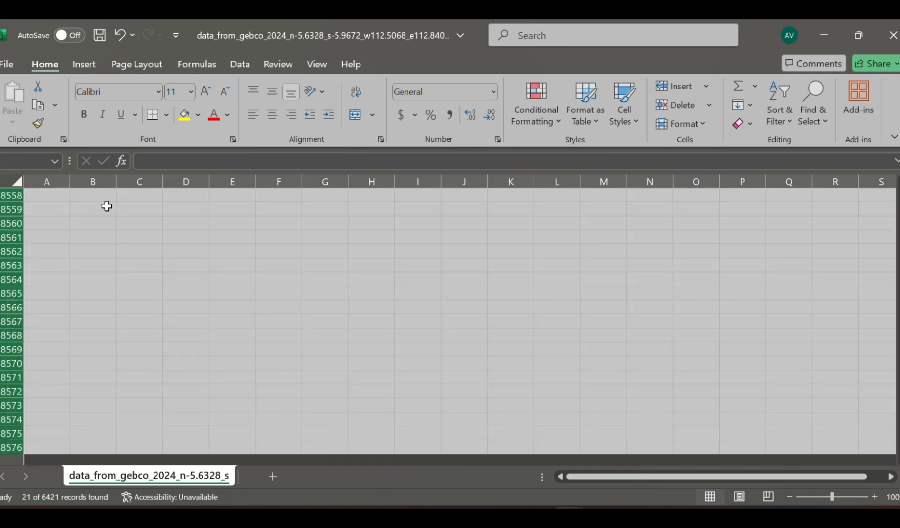
pyautogui.click(684, 111)
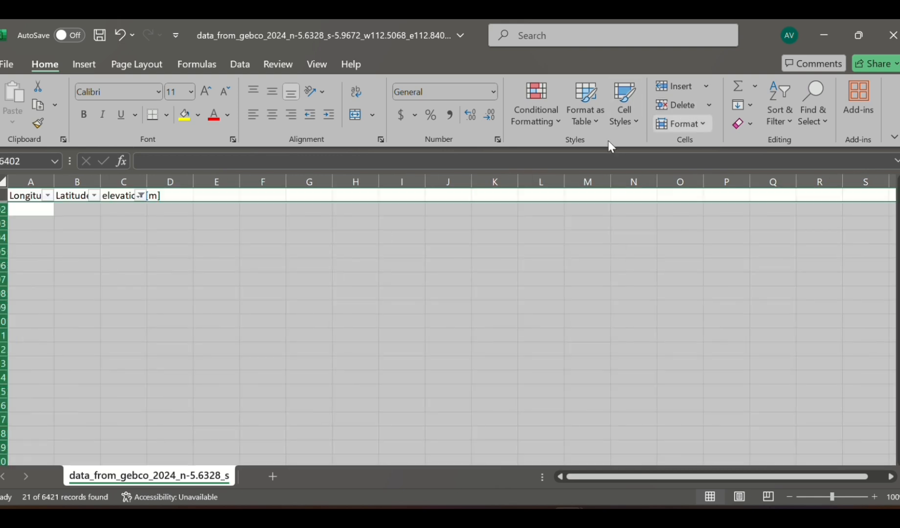
pyautogui.click(141, 195)
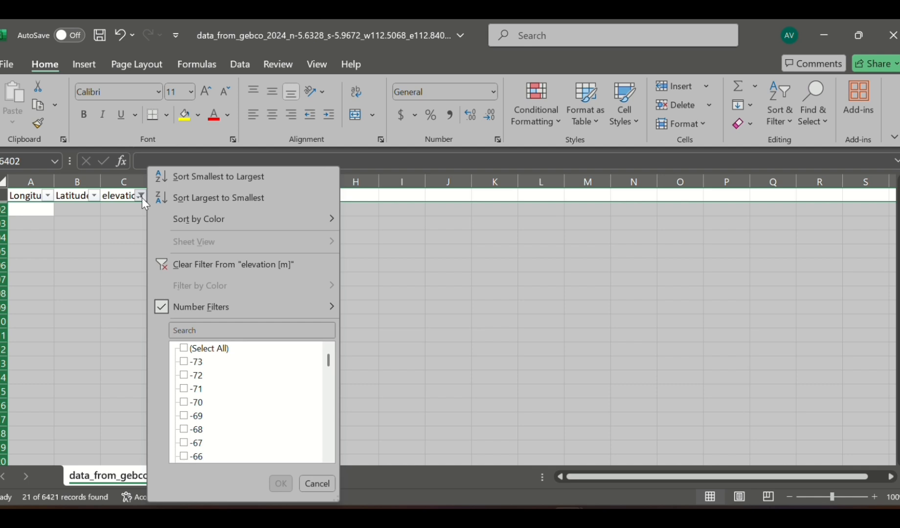
pyautogui.click(189, 351)
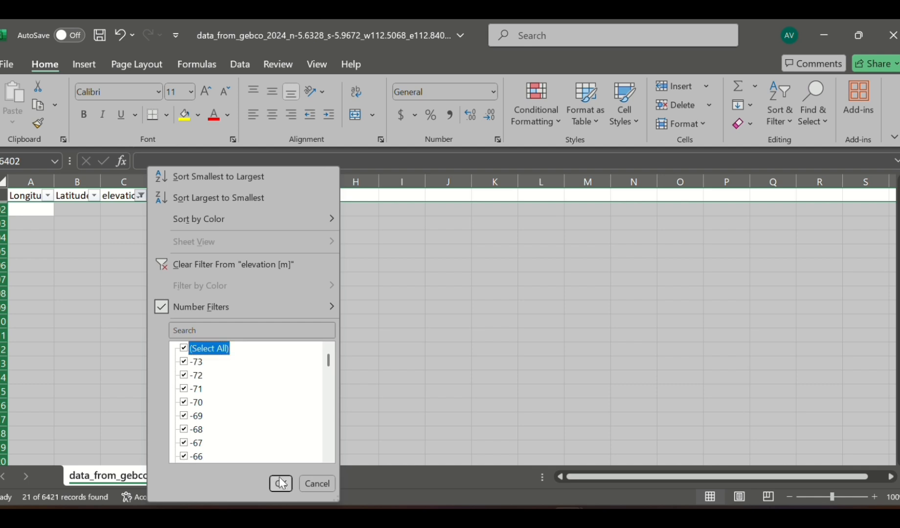
pyautogui.click(280, 484)
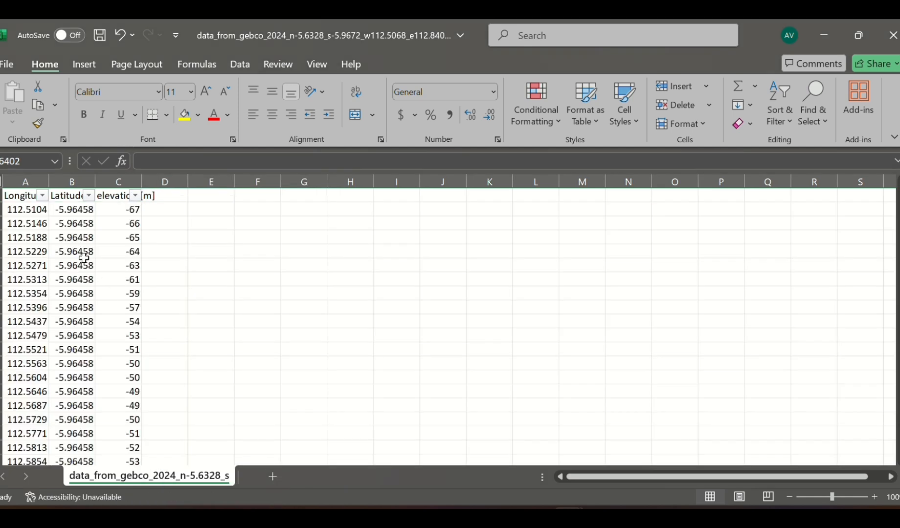
# Save a copy in the "pulau bawea" folder as an Excel Workbook, appending the author's nickname to the existing file name.
pyautogui.click(8, 64)
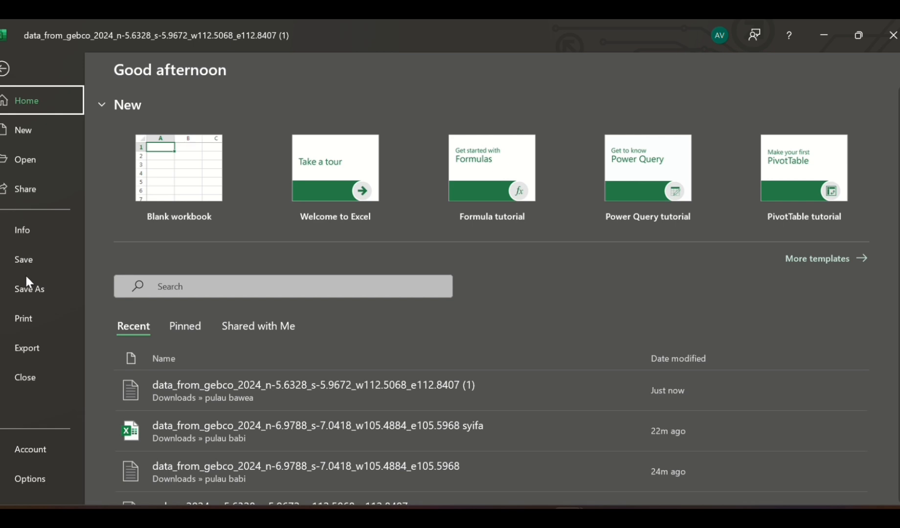
pyautogui.click(27, 289)
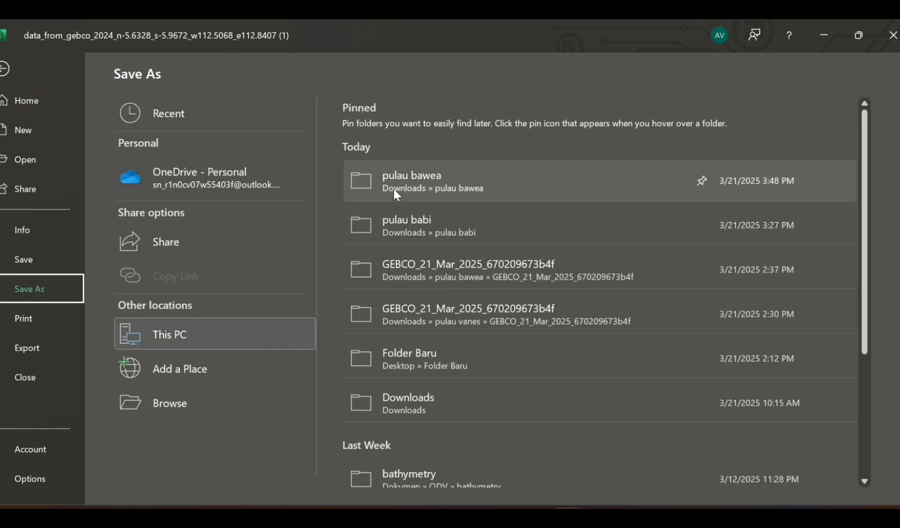
pyautogui.click(394, 187)
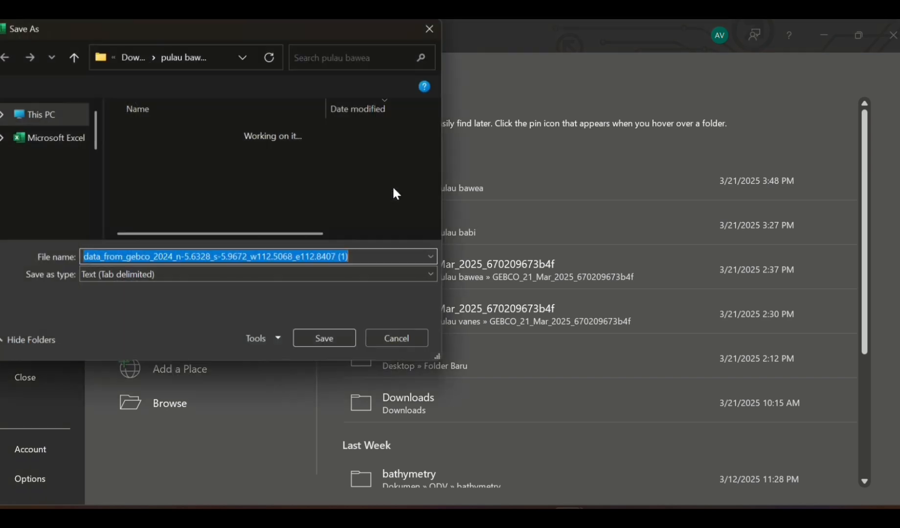
pyautogui.click(430, 274)
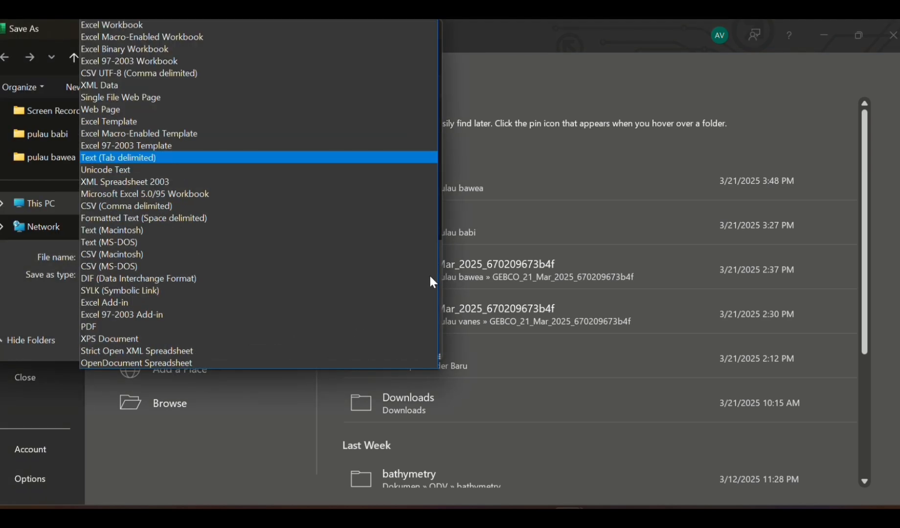
pyautogui.click(245, 27)
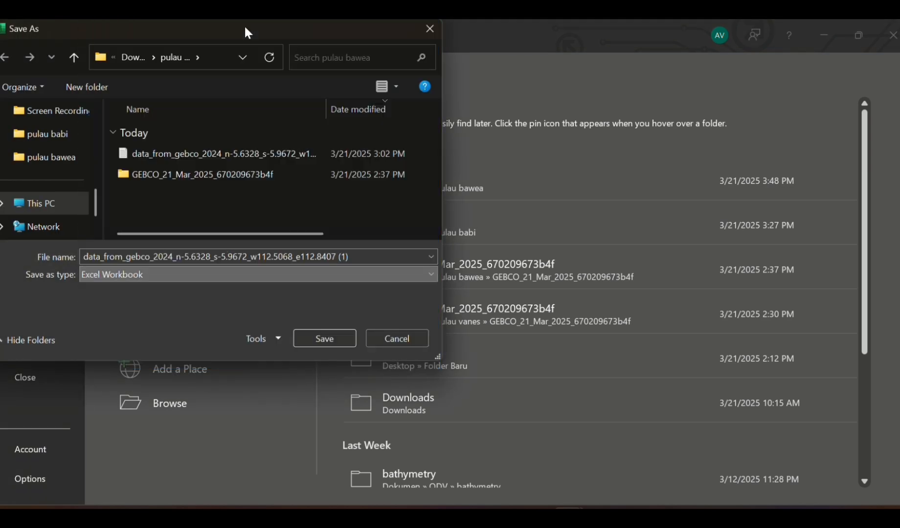
pyautogui.click(366, 257)
pyautogui.write('vanes')
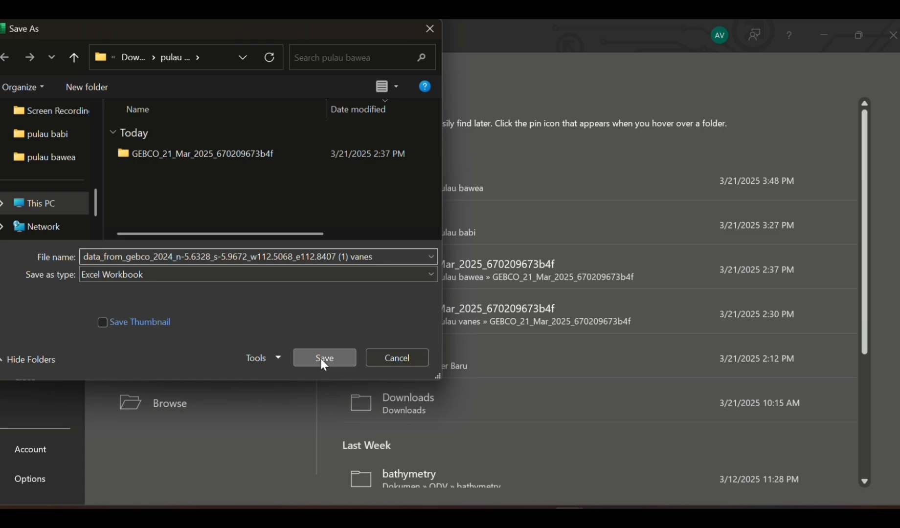
pyautogui.click(324, 358)
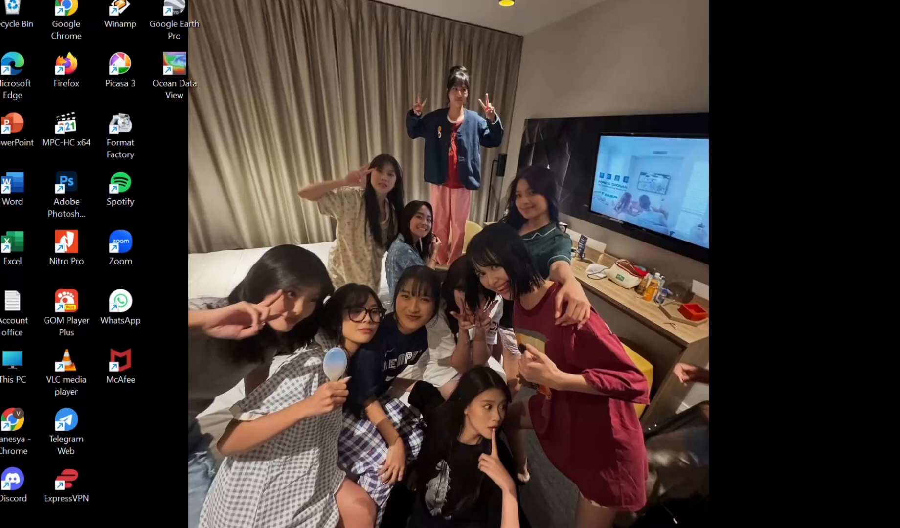
# Switch to Surfer by launching it from the desktop, and dismiss its welcome dialog to get an empty plot.
pyautogui.press('super+s')
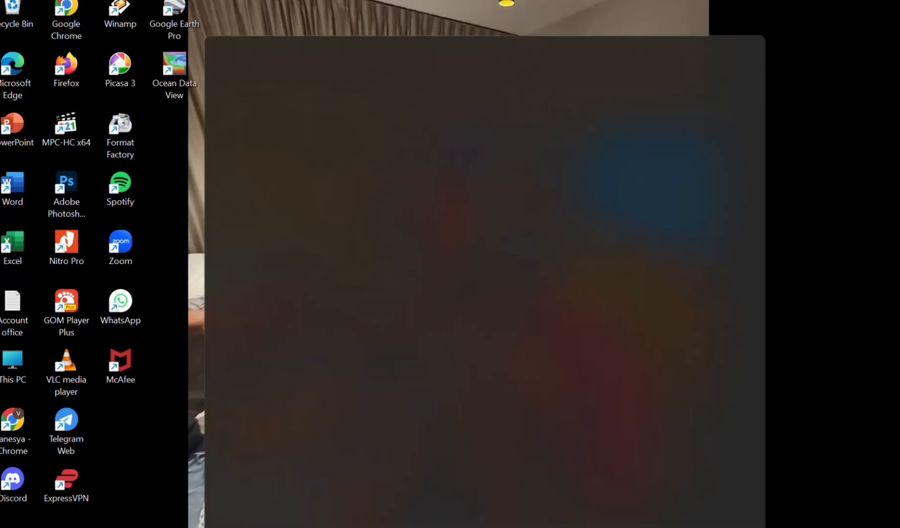
pyautogui.click(271, 93)
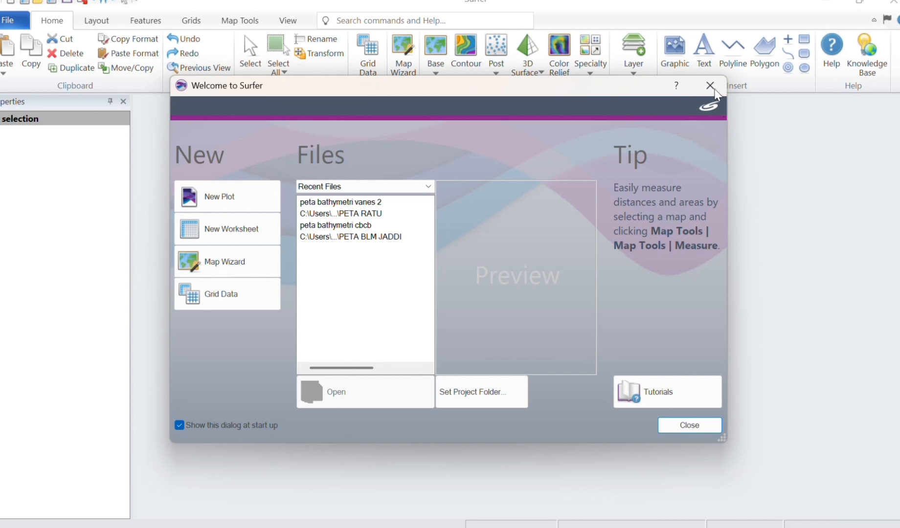
pyautogui.click(710, 85)
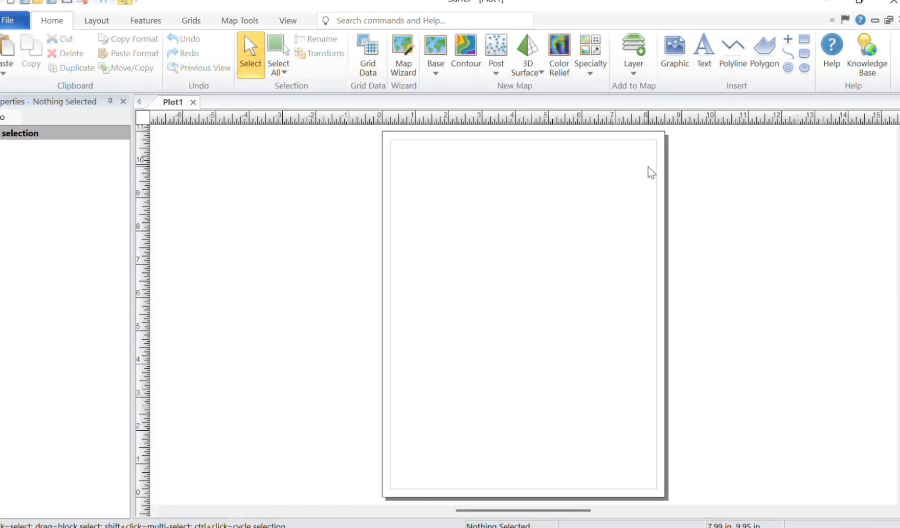
# Set up Kriging gridding with the newest data_from_gebco_2024 workbook in the Pulau Bawea folder as the dataset, listing all file types.
pyautogui.click(368, 49)
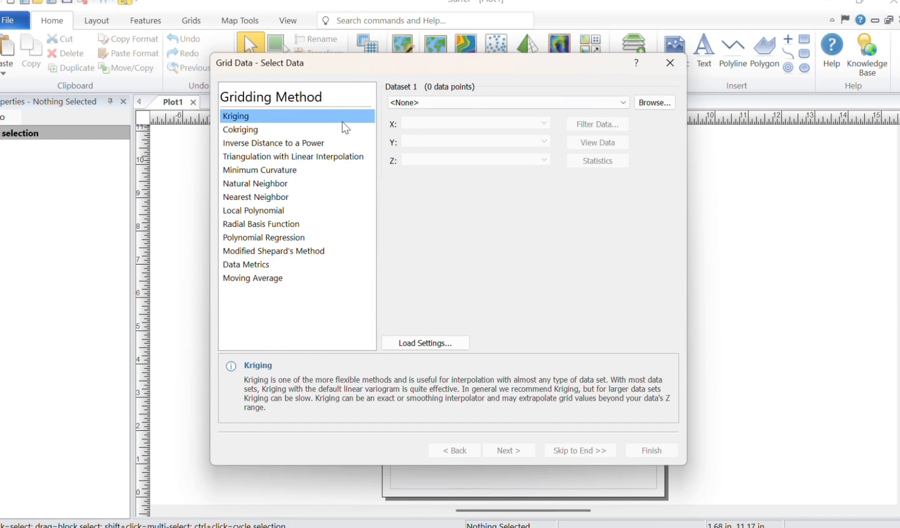
pyautogui.click(652, 102)
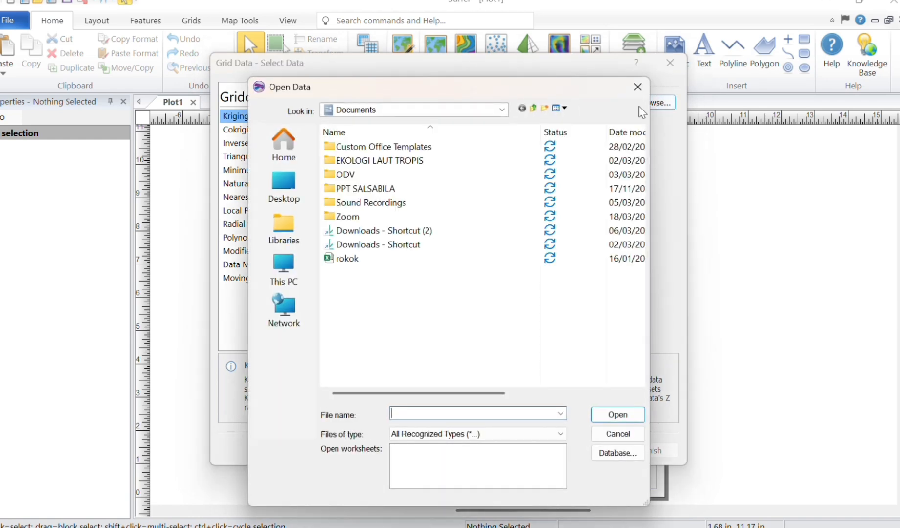
pyautogui.doubleClick(430, 232)
pyautogui.click(433, 220)
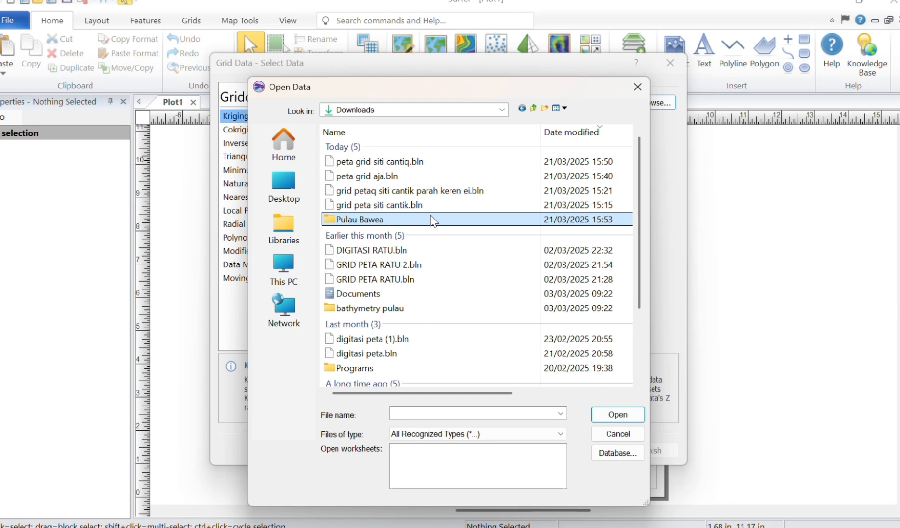
pyautogui.doubleClick(433, 220)
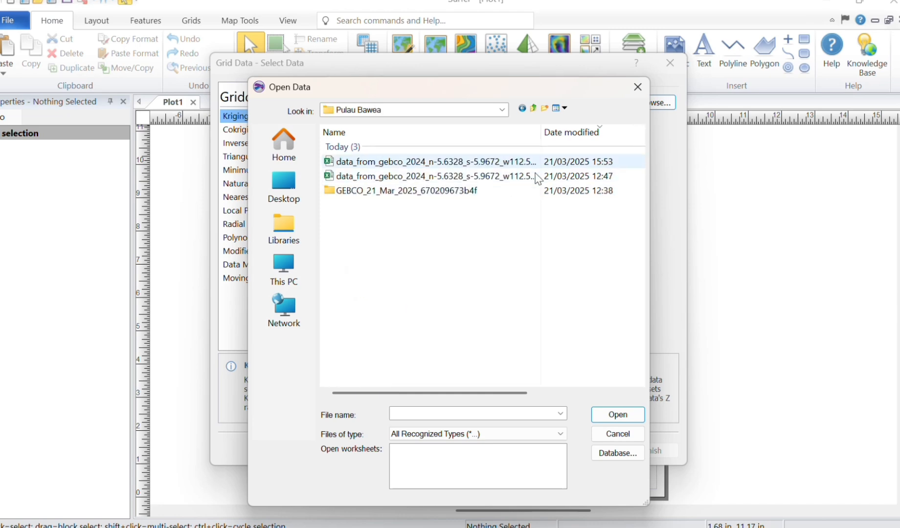
pyautogui.click(517, 435)
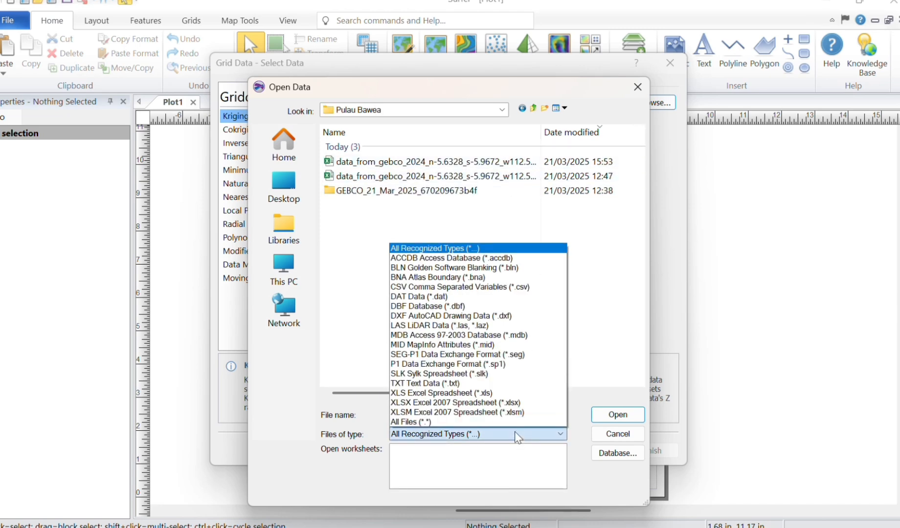
pyautogui.click(508, 422)
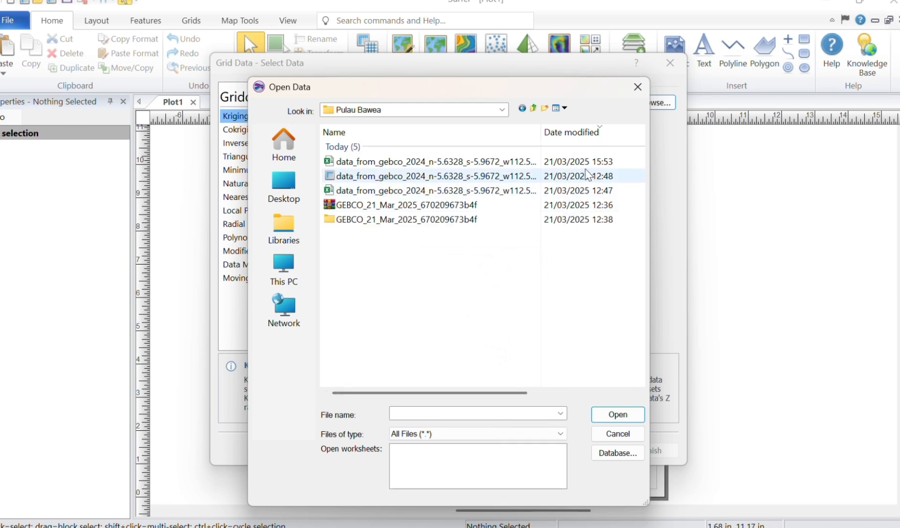
pyautogui.doubleClick(602, 162)
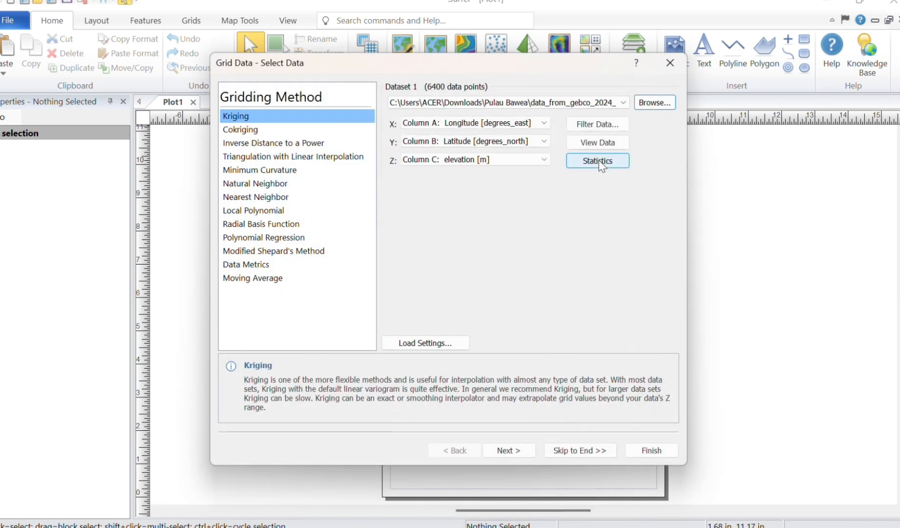
# Run the gridding with the default output settings, adding the grid as a contour layer in a new map, and minimize the report.
pyautogui.click(606, 446)
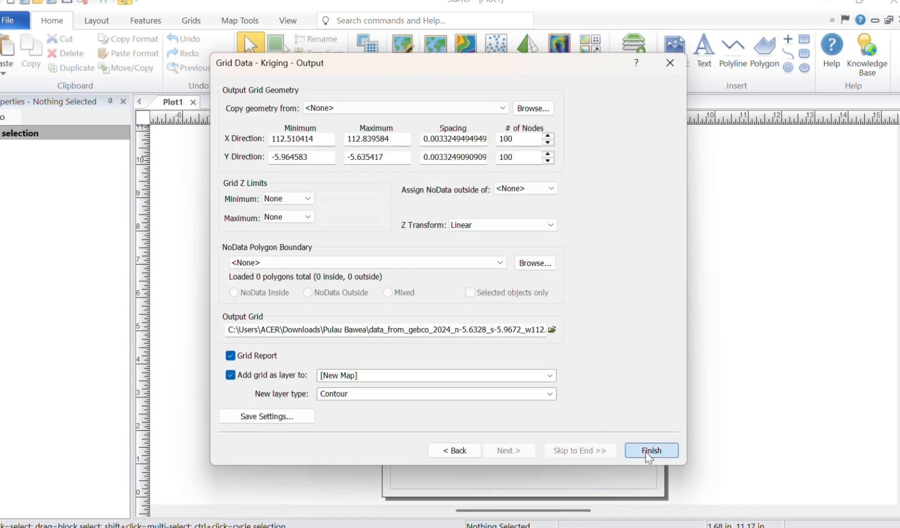
pyautogui.click(647, 455)
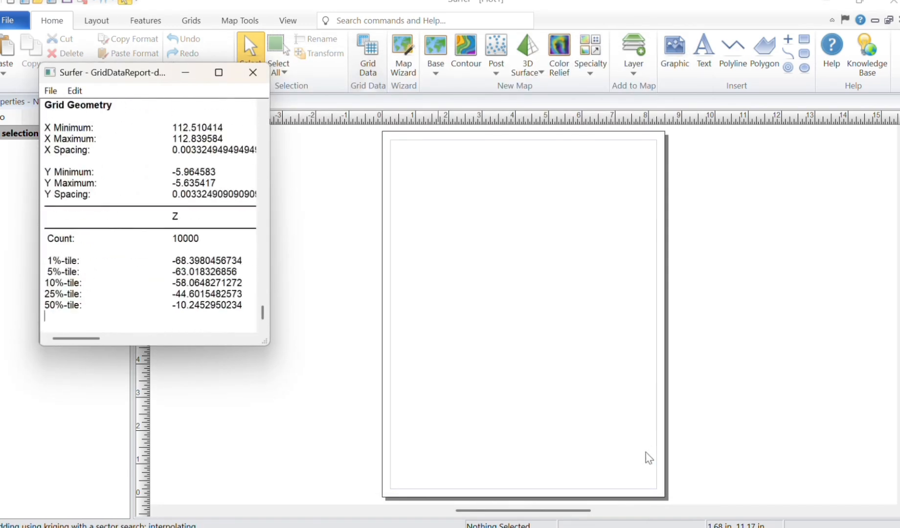
pyautogui.click(262, 249)
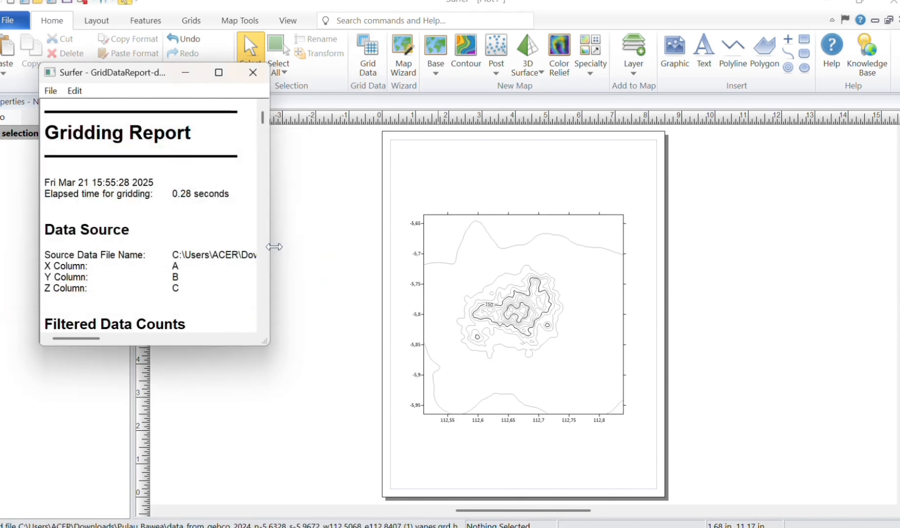
pyautogui.click(194, 73)
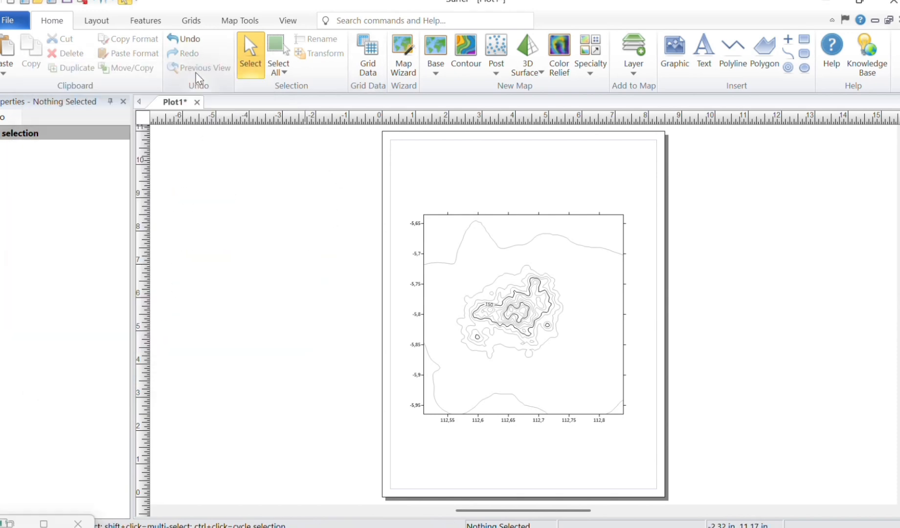
# Shrink the contour map to about 2.61 x 2.55 in and place it in the page's upper-right corner.
pyautogui.click(537, 277)
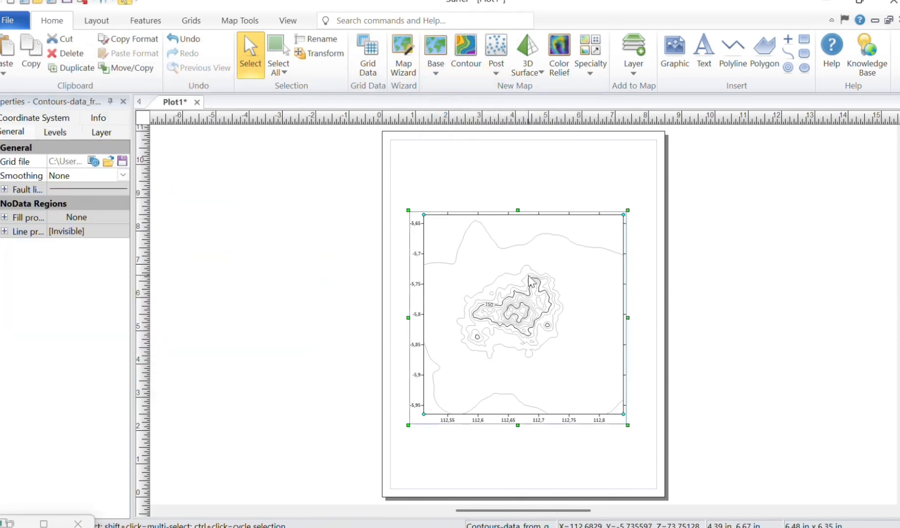
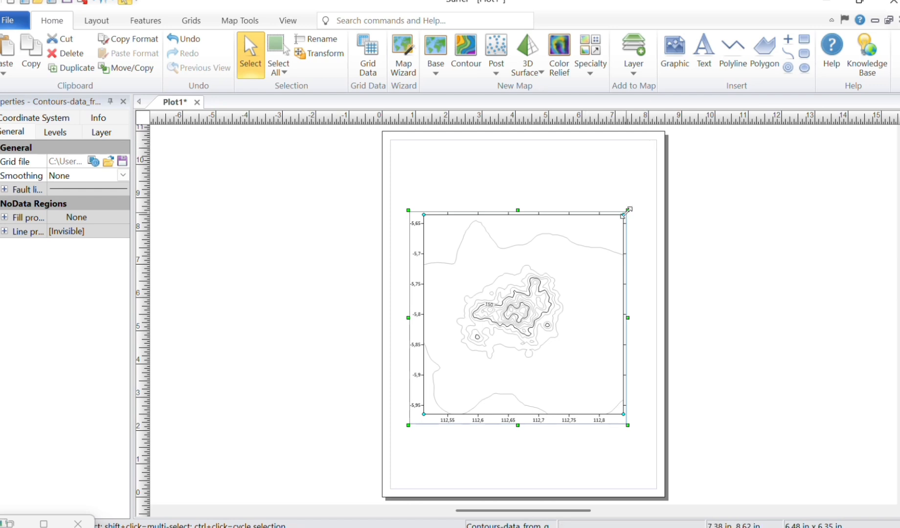
pyautogui.moveTo(627, 211); pyautogui.dragTo(615, 175)
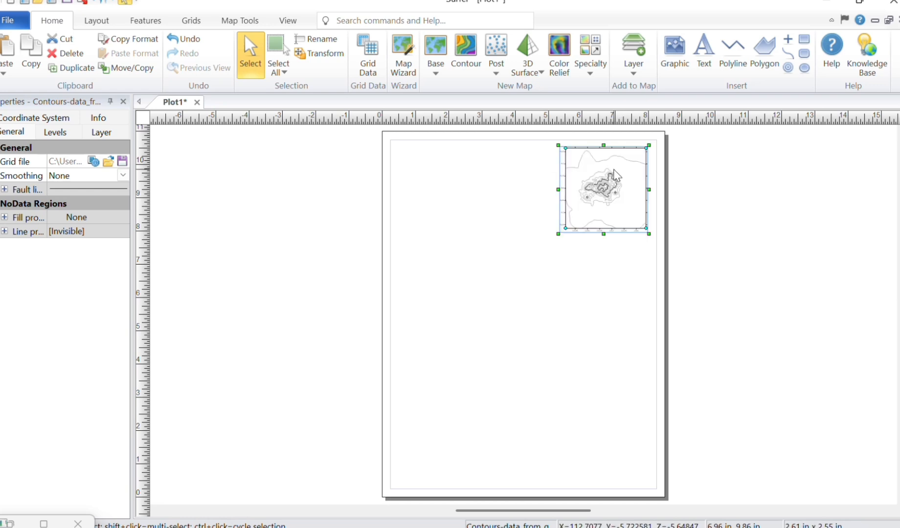
# Create a 3D surface map from the newest data_from_gebco_2024 grid file in the Pulau Bawea folder.
pyautogui.click(527, 49)
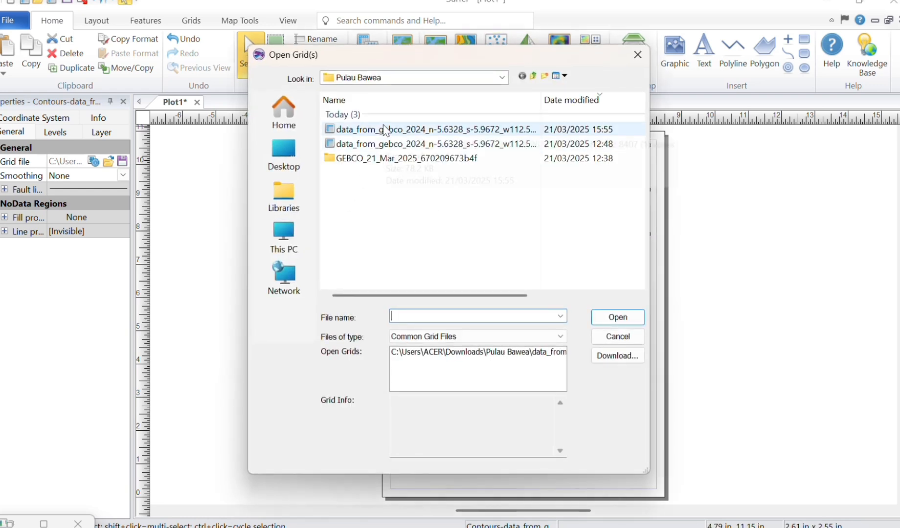
pyautogui.click(386, 130)
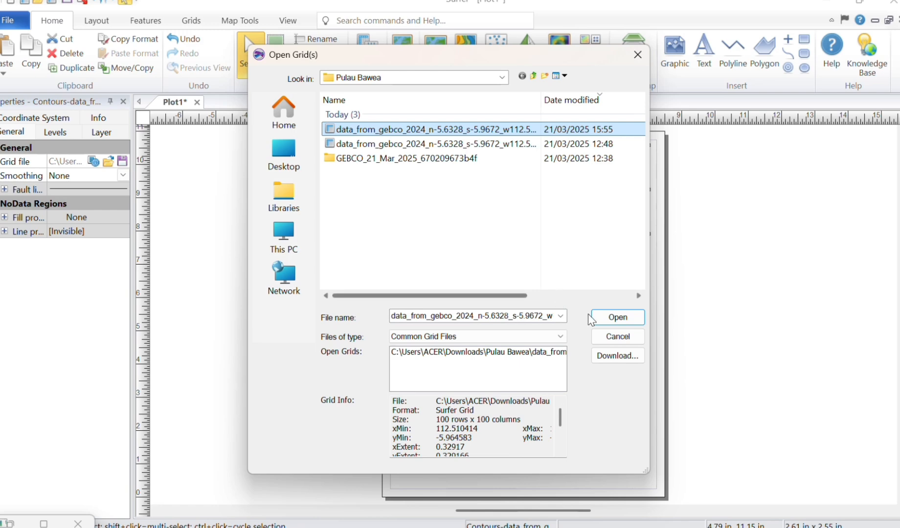
pyautogui.click(611, 318)
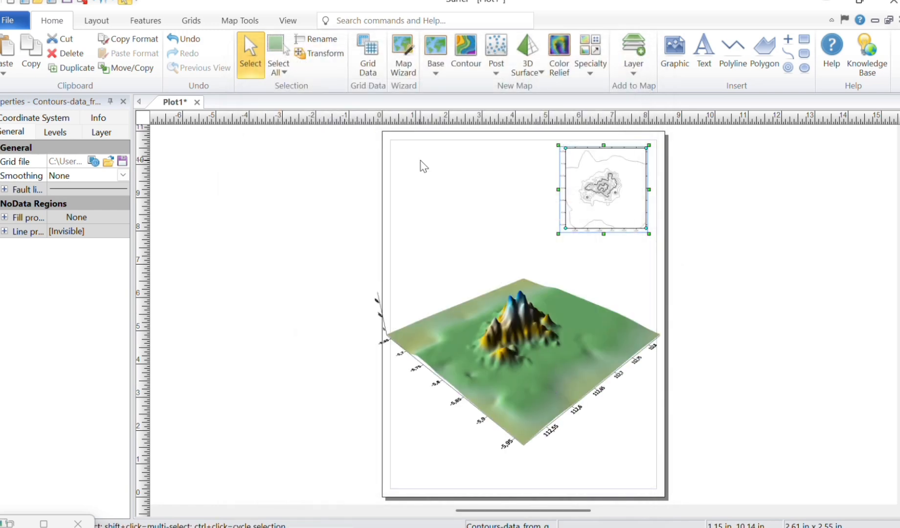
# Set the 3D surface's upper material color to the Blue-White colormap.
pyautogui.click(468, 317)
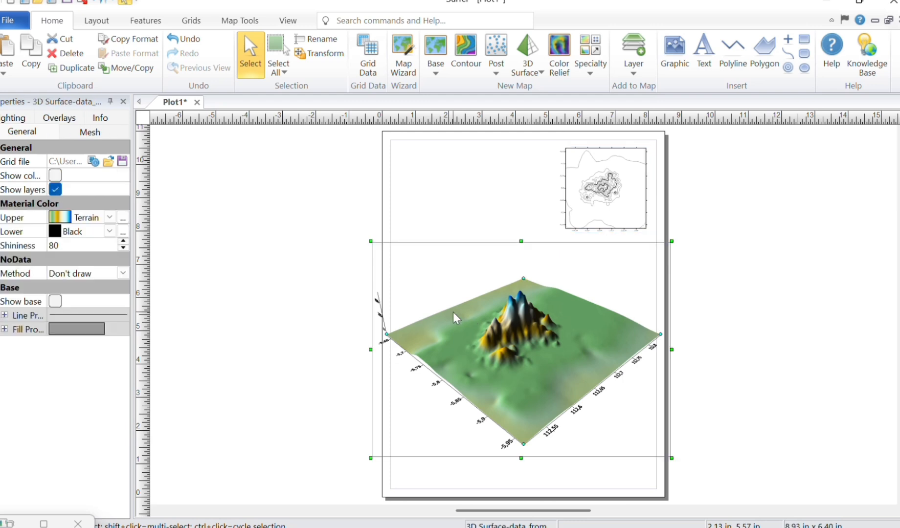
pyautogui.click(110, 217)
pyautogui.scroll(-1, 133, 295)
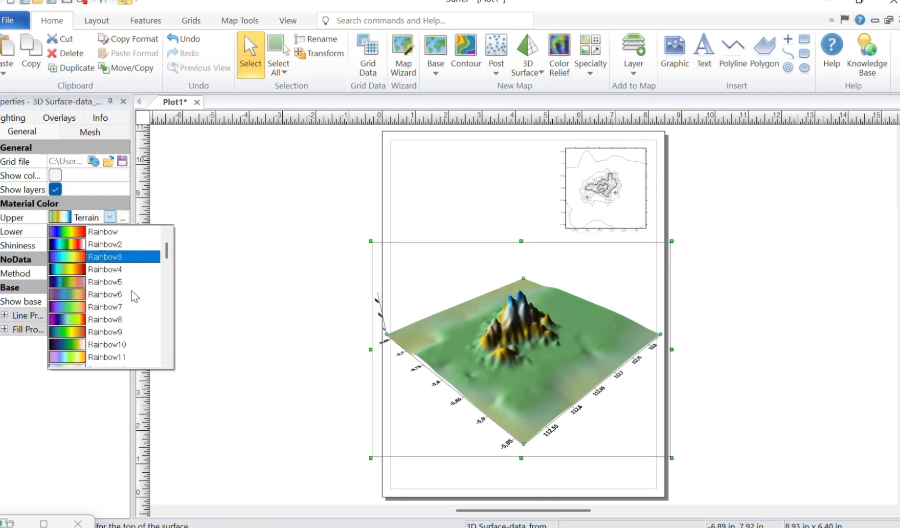
pyautogui.scroll(-5, 133, 296)
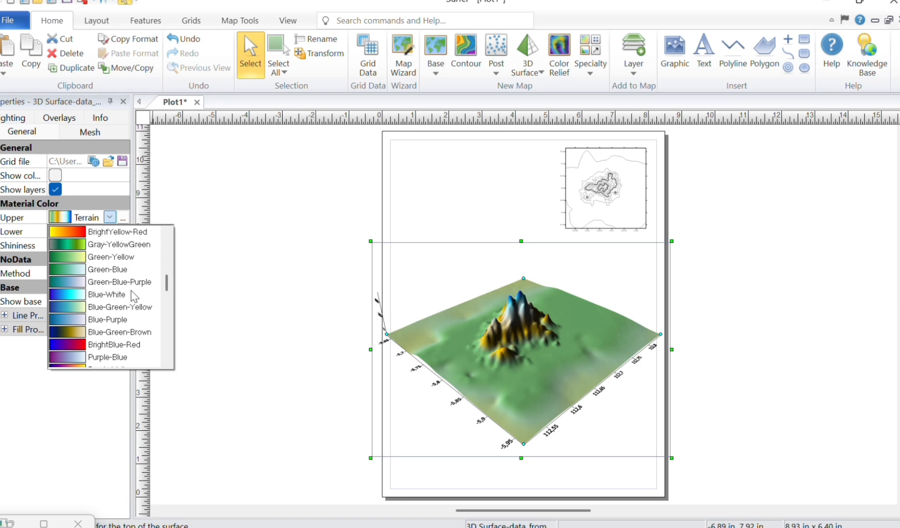
pyautogui.click(132, 294)
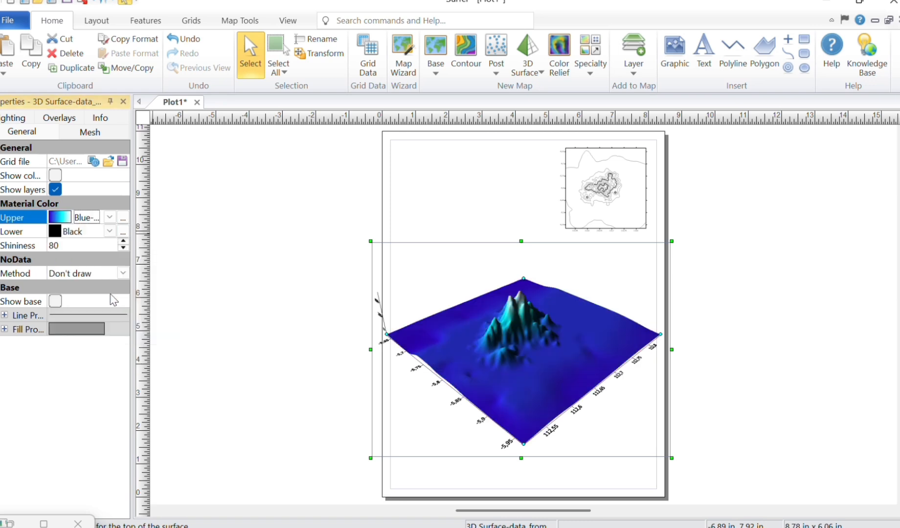
# Show the base and the color scale for the 3D surface.
pyautogui.click(58, 306)
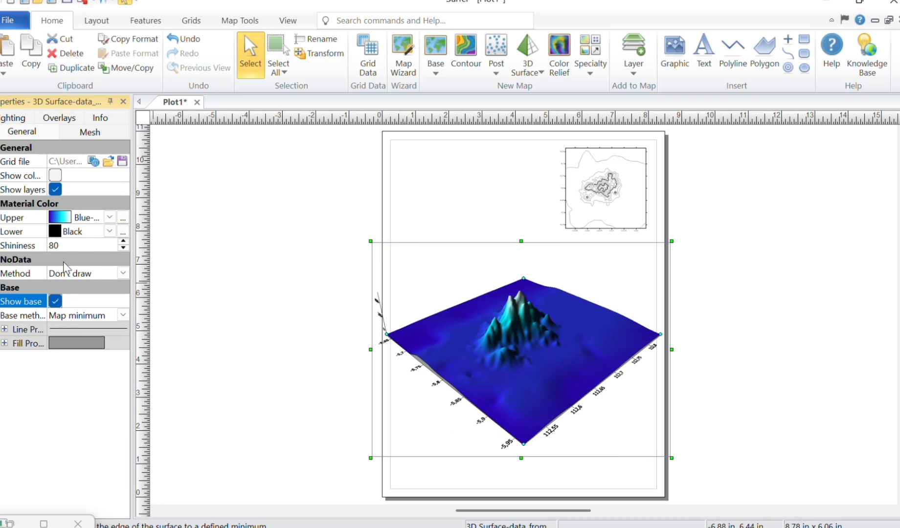
pyautogui.click(55, 175)
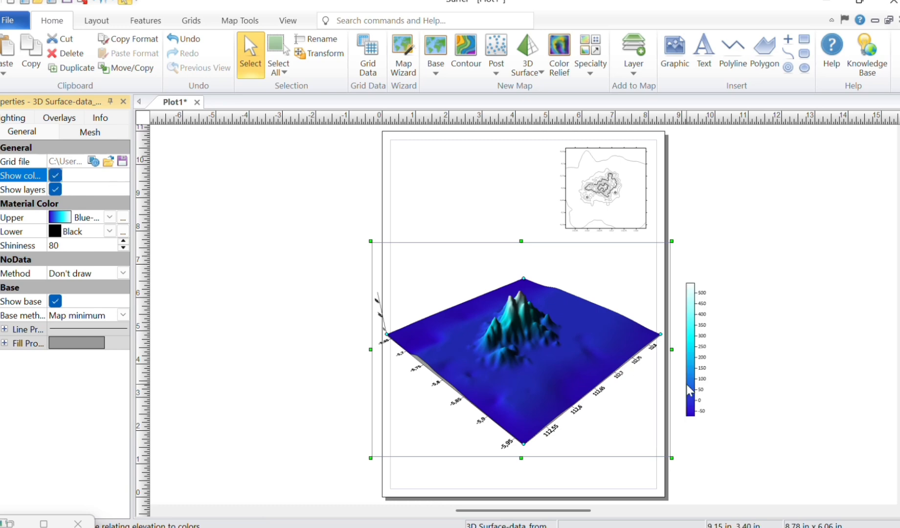
# Widen the color scale's label interval so that only -50 and 450 are labeled.
pyautogui.click(700, 383)
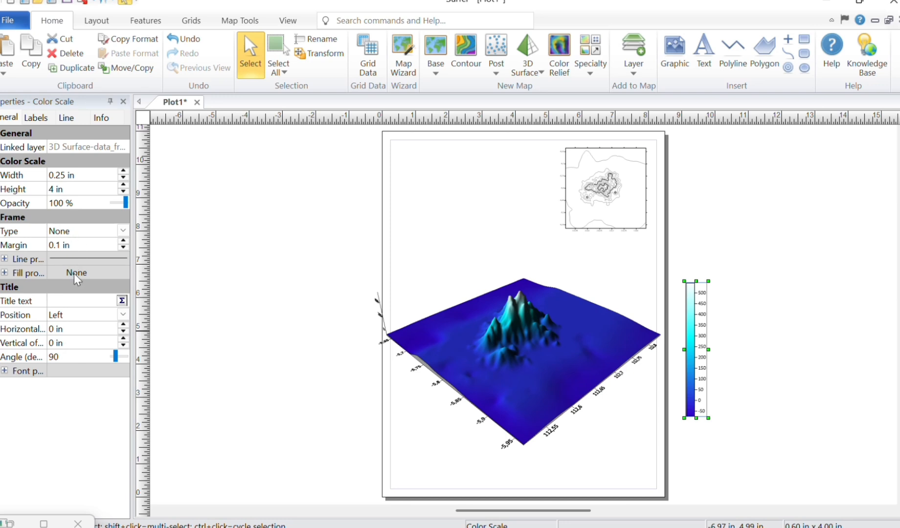
pyautogui.click(43, 119)
pyautogui.click(74, 189)
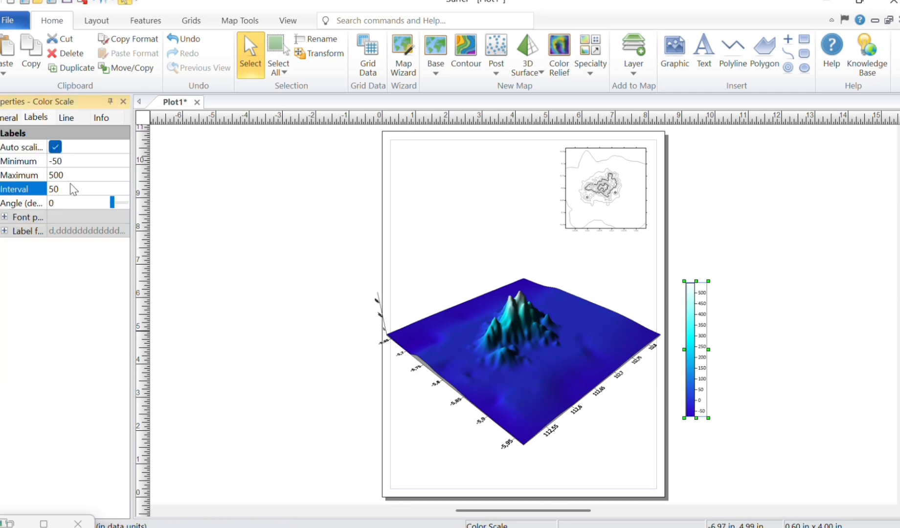
pyautogui.click(7, 118)
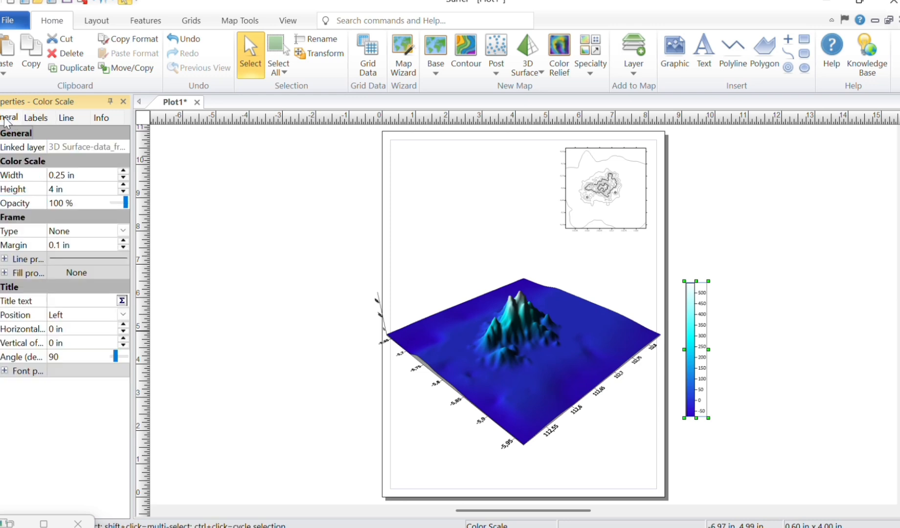
pyautogui.click(36, 118)
pyautogui.click(66, 189)
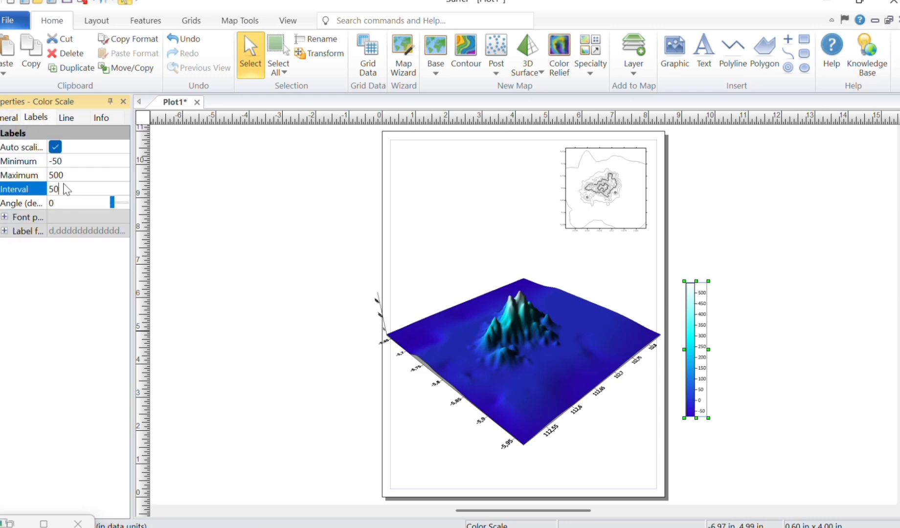
pyautogui.click(228, 279)
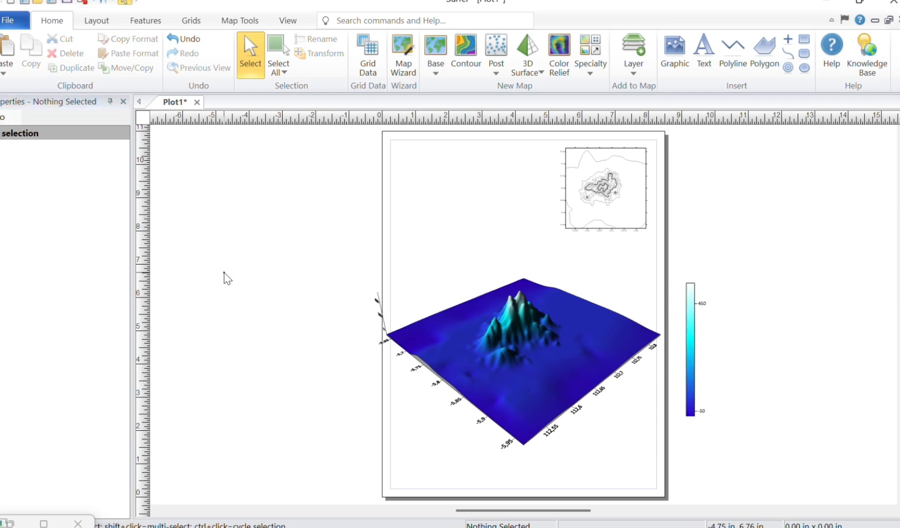
# Shrink the 3D surface map to about 5.21 x 3.73 in and move it to the middle of the page.
pyautogui.click(618, 351)
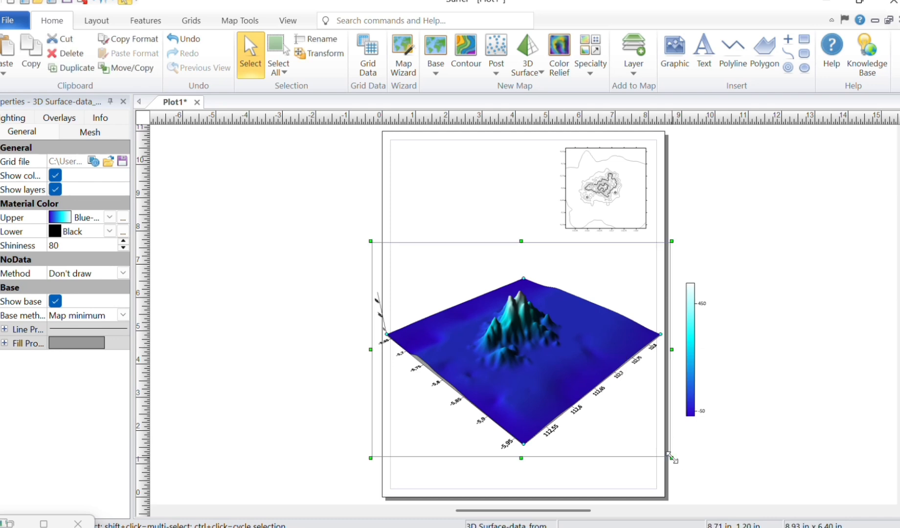
pyautogui.moveTo(670, 456); pyautogui.dragTo(546, 368)
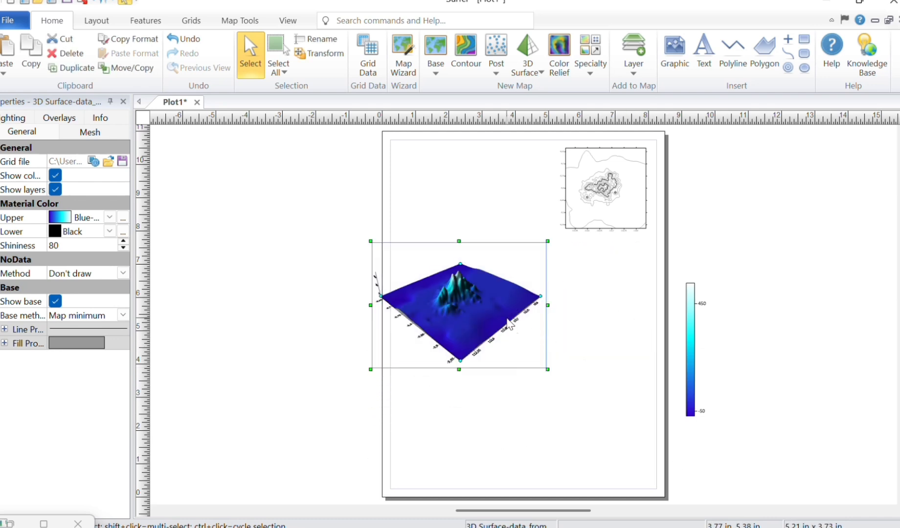
pyautogui.moveTo(510, 324); pyautogui.dragTo(549, 355)
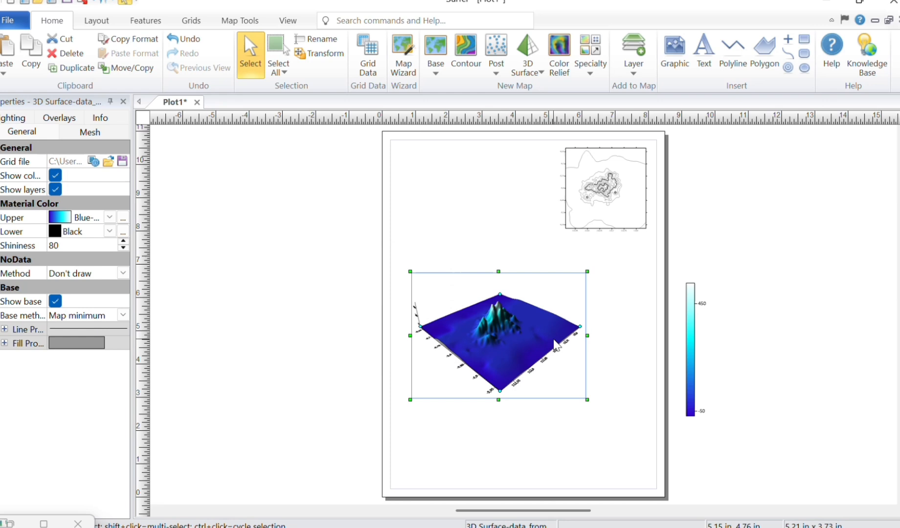
# Move the contour map onto the 3D surface and enlarge it to about 3.50 x 3.43 in.
pyautogui.click(597, 224)
pyautogui.moveTo(596, 224); pyautogui.dragTo(494, 369)
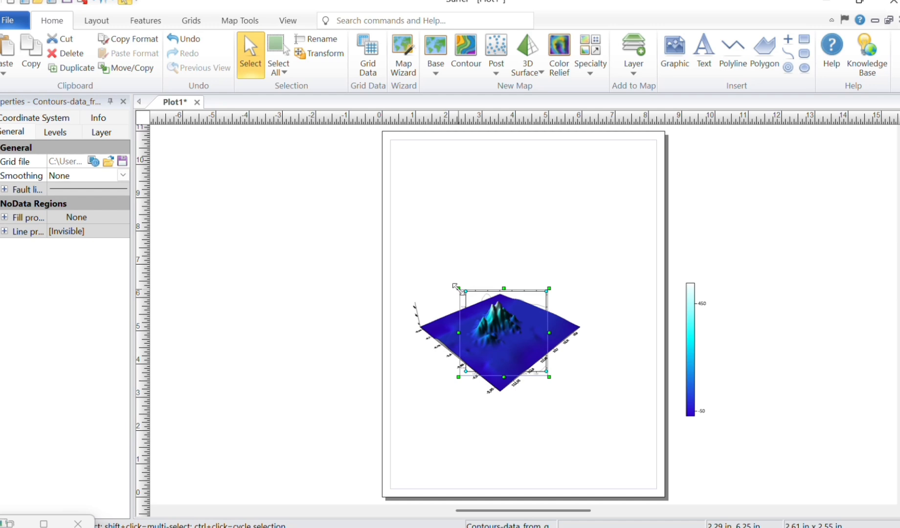
pyautogui.moveTo(455, 289); pyautogui.dragTo(432, 274)
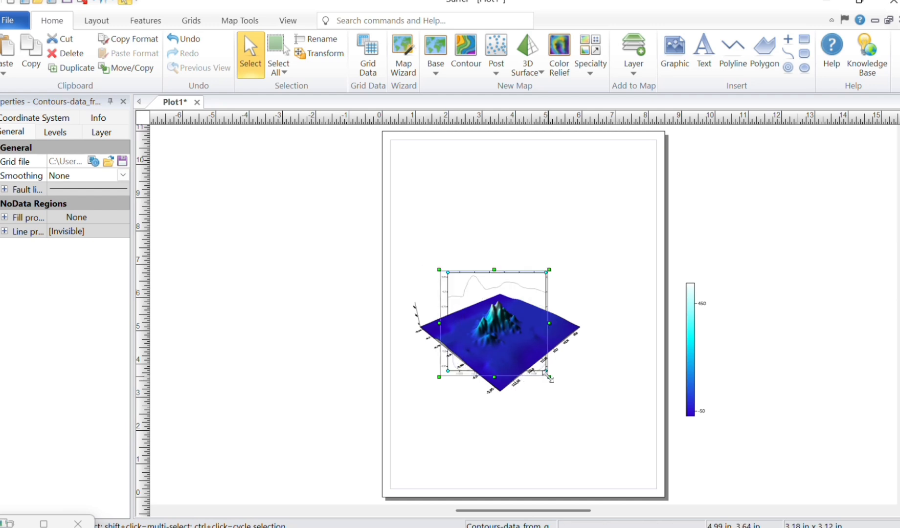
pyautogui.moveTo(537, 338); pyautogui.dragTo(536, 347)
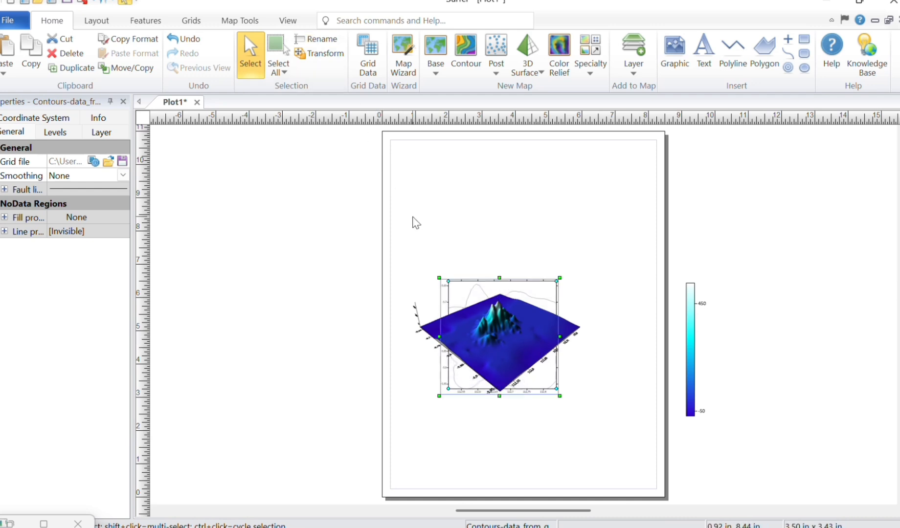
# Select both the contour map and the 3D surface map and overlay them into a single map.
pyautogui.moveTo(396, 246); pyautogui.dragTo(604, 425)
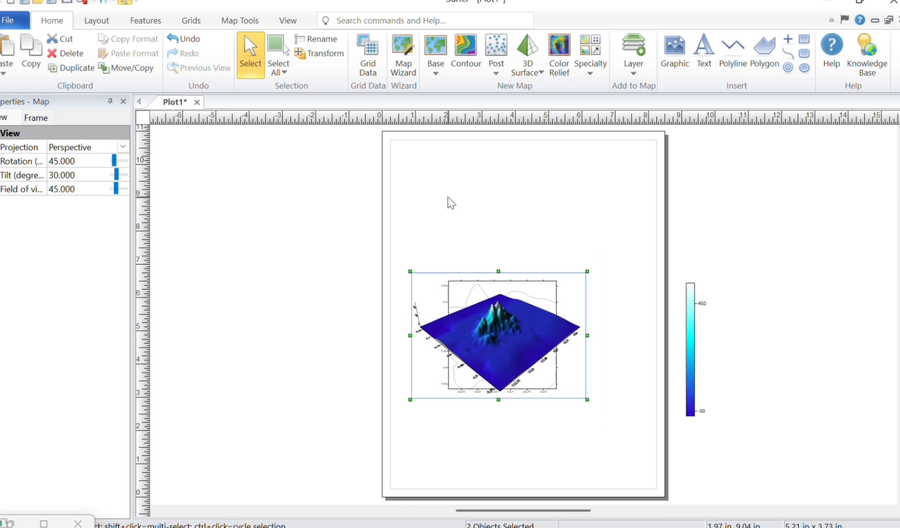
pyautogui.click(256, 22)
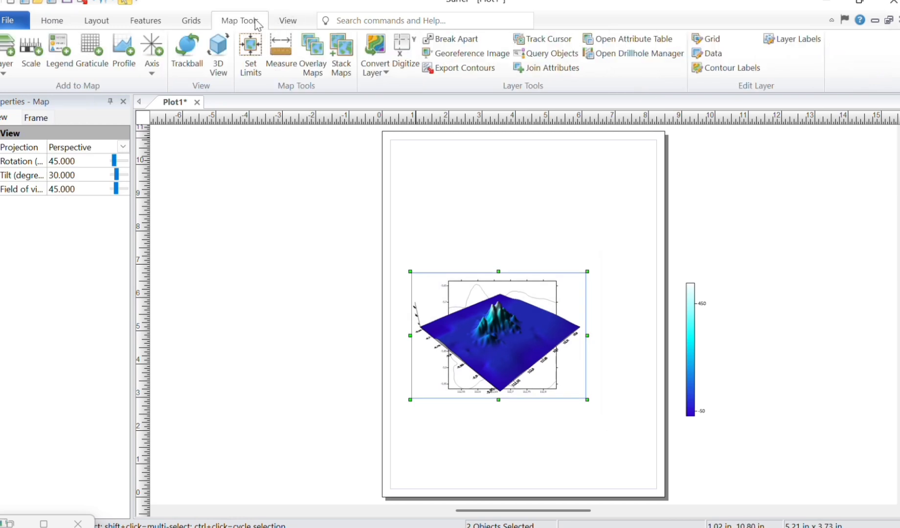
pyautogui.click(304, 60)
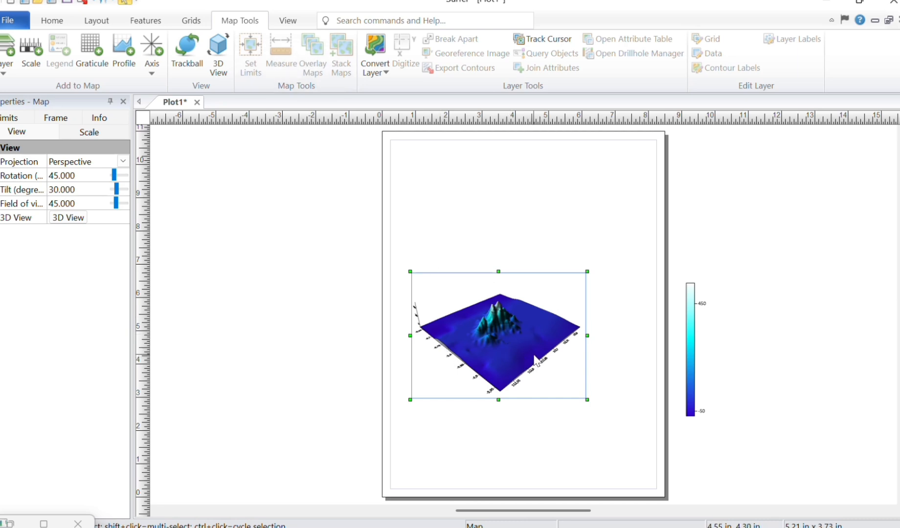
# Move the color scale onto the page, beside the 3D surface.
pyautogui.click(628, 398)
pyautogui.click(699, 359)
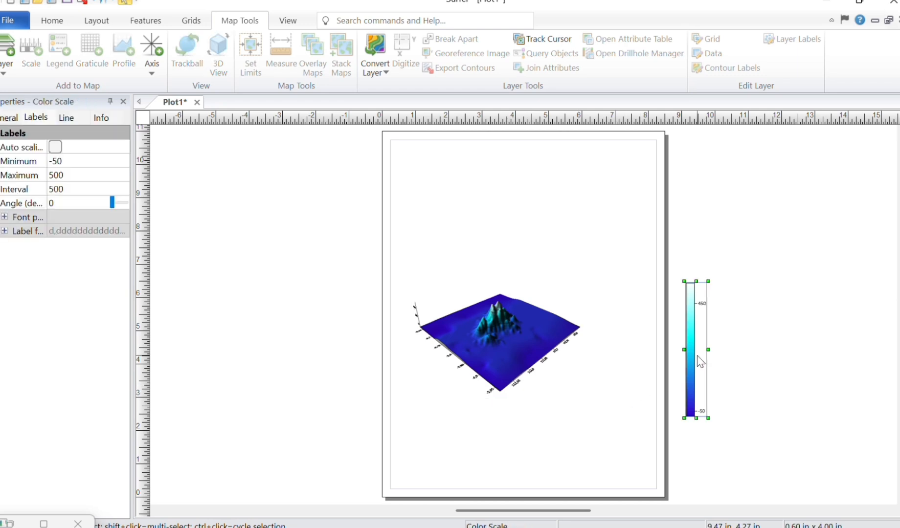
pyautogui.moveTo(697, 356); pyautogui.dragTo(617, 332)
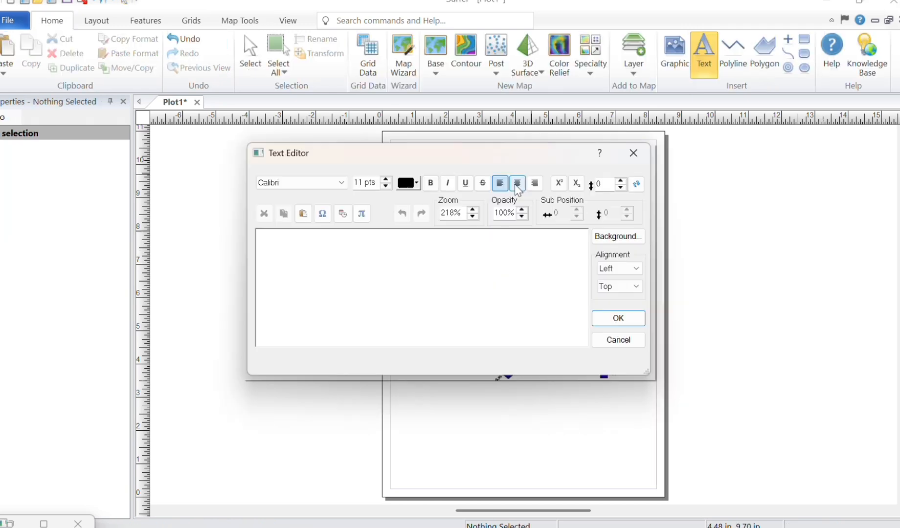
# Add the title text "Peta Batimetri Pulau Bawea" near the top of the page.
pyautogui.write('Peta Batimetri Pulau Bawea')
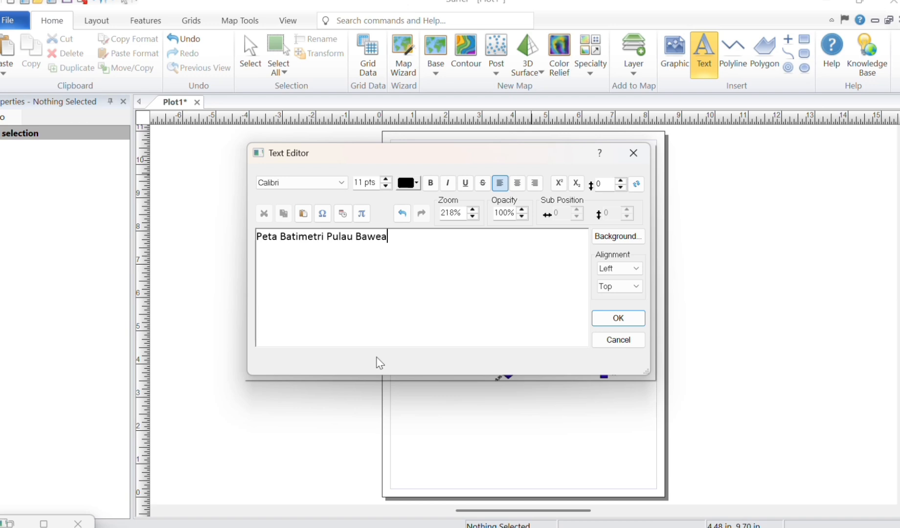
pyautogui.click(619, 317)
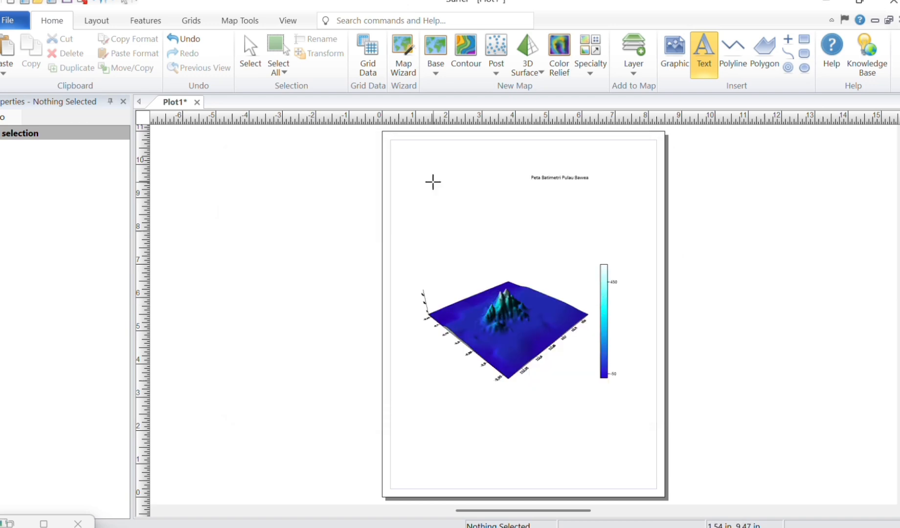
# Set the font of the map title to Times New Roman.
pyautogui.click(250, 54)
pyautogui.click(560, 177)
pyautogui.click(123, 175)
pyautogui.scroll(-10, 98, 233)
pyautogui.scroll(-15, 98, 232)
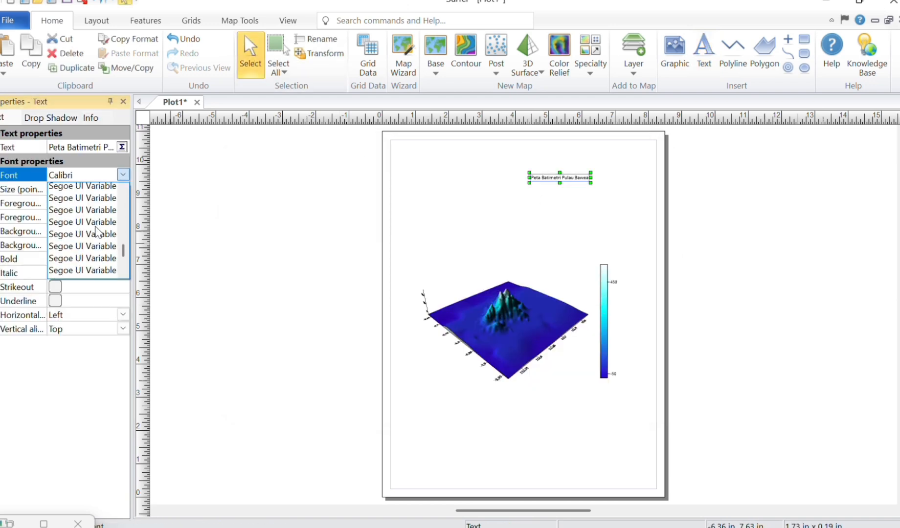
pyautogui.scroll(10, 94, 225)
pyautogui.click(85, 174)
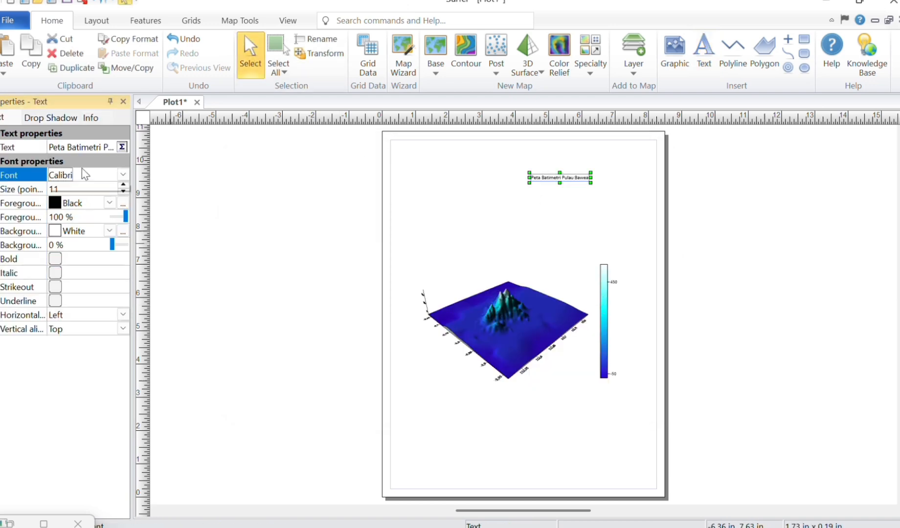
pyautogui.click(60, 177)
pyautogui.scroll(-15, 98, 248)
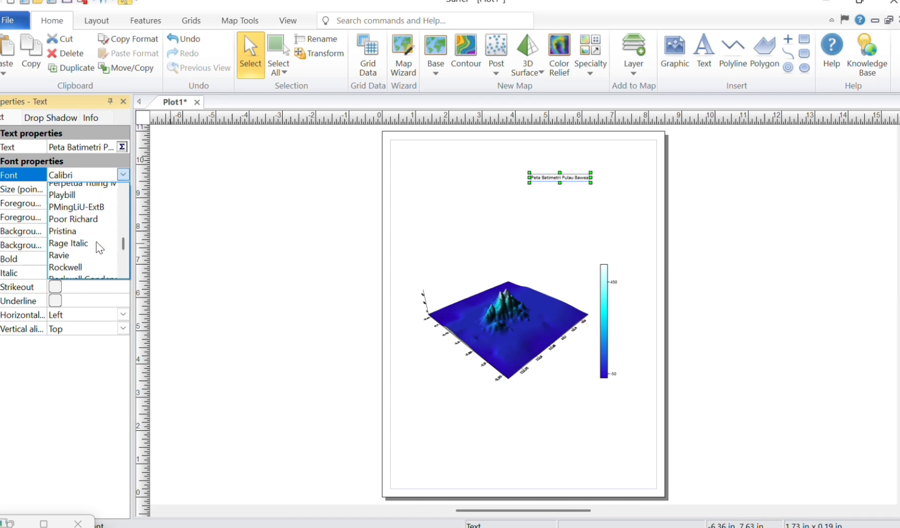
pyautogui.click(88, 190)
# Set the title's size to 32 points and make it bold.
pyautogui.click(123, 186)
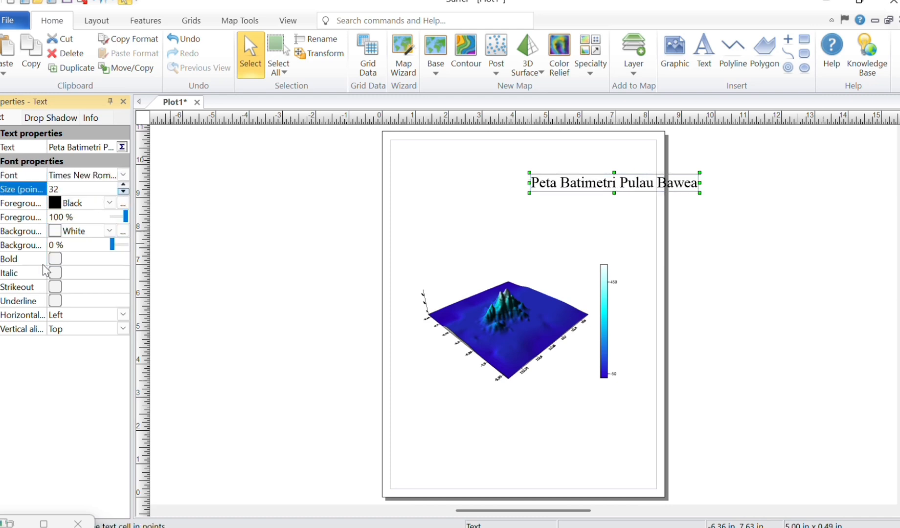
pyautogui.click(55, 259)
pyautogui.scroll(-1, 605, 195)
pyautogui.scroll(2, 605, 195)
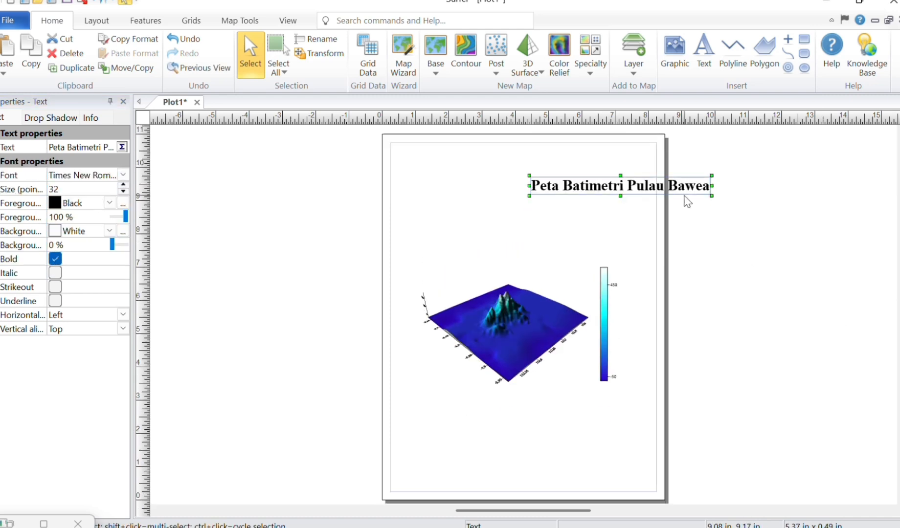
# Move the title fully onto the page above the map and enlarge its text slightly.
pyautogui.moveTo(668, 183); pyautogui.dragTo(534, 178)
pyautogui.click(121, 175)
pyautogui.click(215, 270)
pyautogui.click(123, 185)
pyautogui.click(543, 235)
pyautogui.click(543, 183)
# Move the 3D surface map and the color scale up toward the title and enlarge the map slightly.
pyautogui.click(544, 294)
pyautogui.moveTo(544, 294); pyautogui.dragTo(541, 274)
pyautogui.moveTo(613, 306); pyautogui.dragTo(616, 287)
pyautogui.click(530, 314)
pyautogui.moveTo(413, 239); pyautogui.dragTo(404, 231)
pyautogui.click(680, 311)
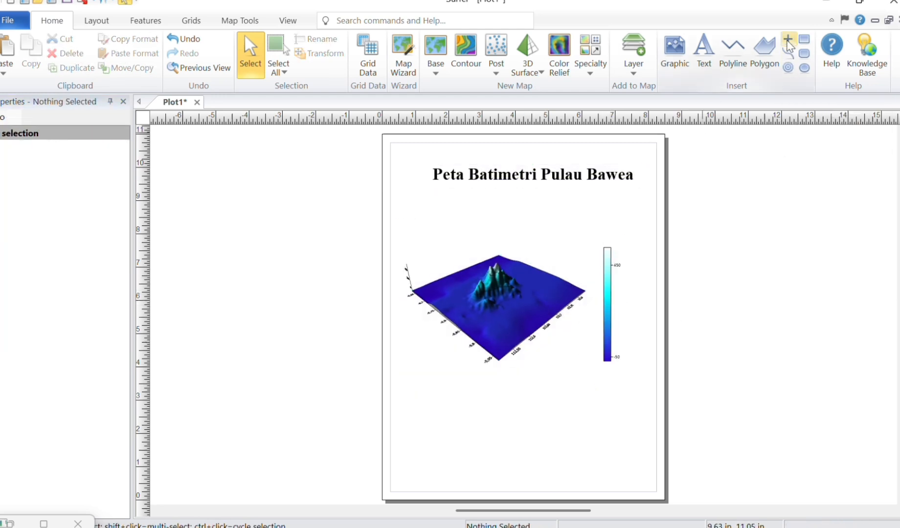
# Draw a rectangle in the page's lower-right corner and import the Universitas Lampung logo image.
pyautogui.click(804, 39)
pyautogui.moveTo(525, 417); pyautogui.dragTo(653, 486)
pyautogui.click(680, 64)
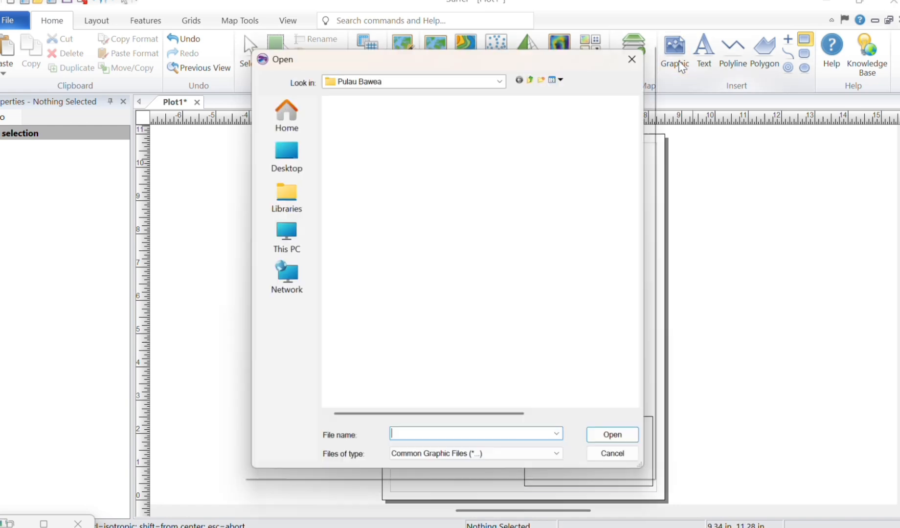
pyautogui.click(284, 113)
pyautogui.doubleClick(508, 280)
pyautogui.click(395, 407)
pyautogui.click(618, 440)
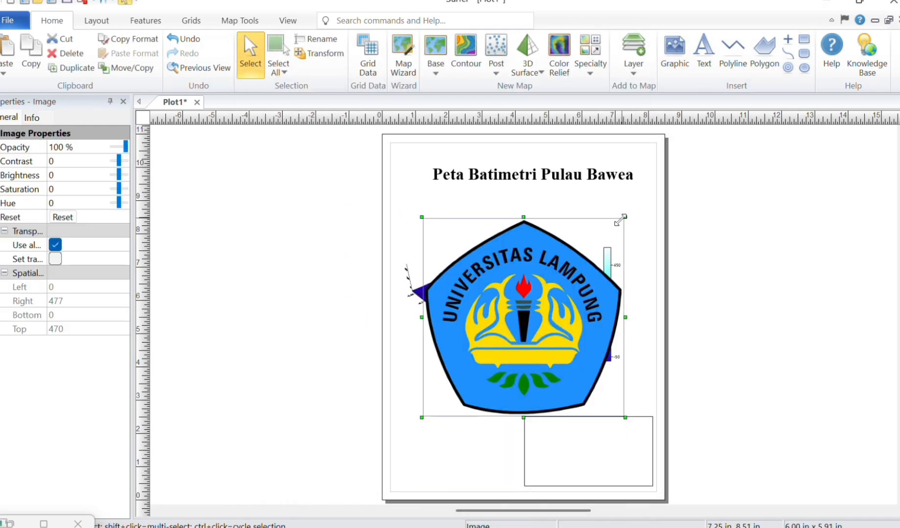
# Shrink the logo to about 1.37 x 1.35 in and place it in the rectangle's upper-left corner.
pyautogui.moveTo(620, 220); pyautogui.dragTo(498, 342)
pyautogui.moveTo(469, 382); pyautogui.dragTo(576, 425)
pyautogui.moveTo(607, 385); pyautogui.dragTo(577, 416)
pyautogui.moveTo(557, 420); pyautogui.dragTo(554, 390)
# Add a four-line text beside the logo: Program Studi Ilmu Kelautan, Jurusan Perikanan dan Kelautan, Fakultas Pertanian, Universitas Lampung.
pyautogui.click(704, 53)
pyautogui.click(599, 398)
pyautogui.write('P')
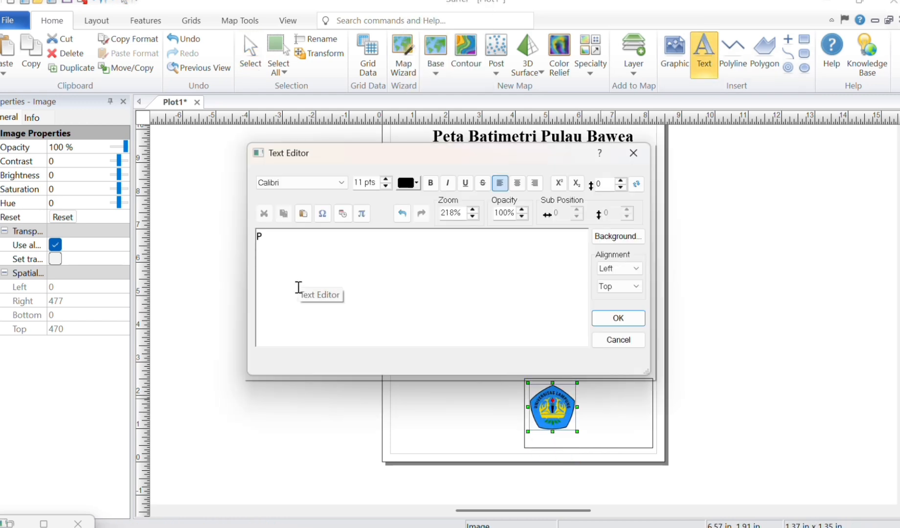
pyautogui.write('rogram Studi Ilmu Kelau')
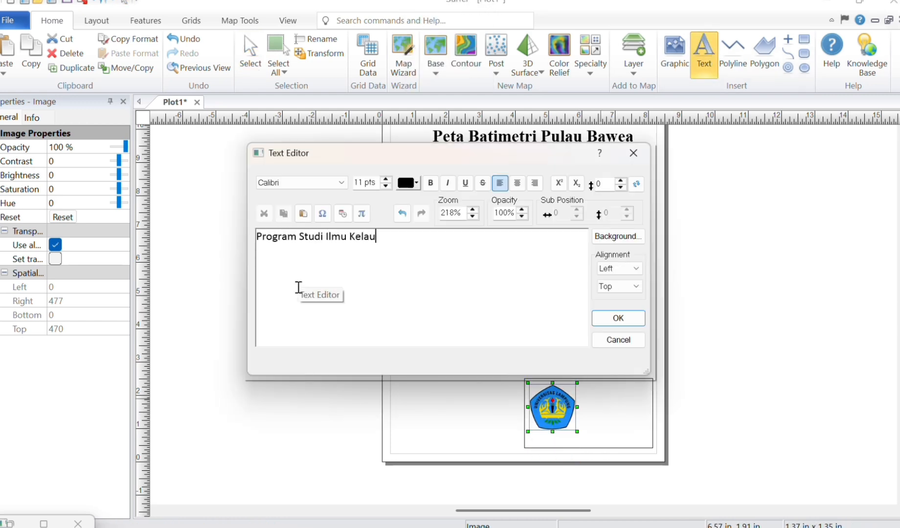
pyautogui.write('tan')
pyautogui.press('Return')
pyautogui.write('Jurusan Perikanan dan Kela')
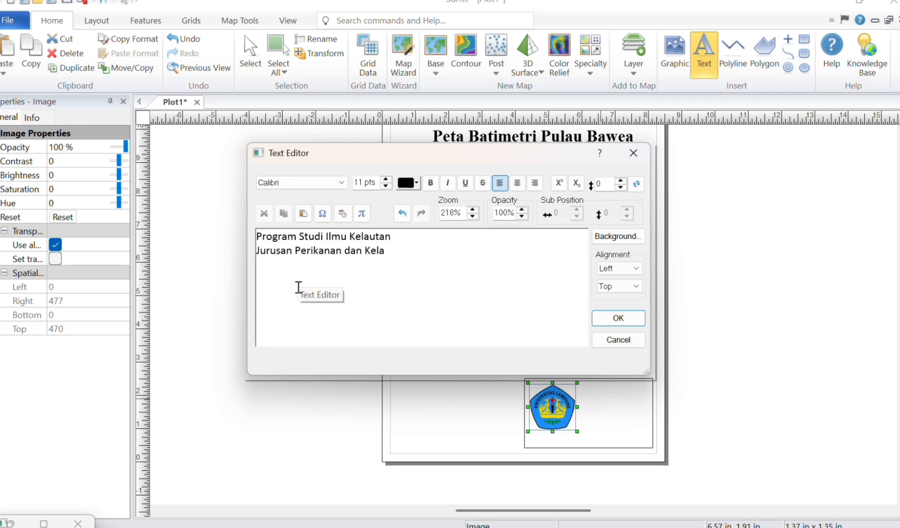
pyautogui.write('utan')
pyautogui.press('Return')
pyautogui.write('Fakultas Pertanian')
pyautogui.press('Return')
pyautogui.write('Universitas Lampung')
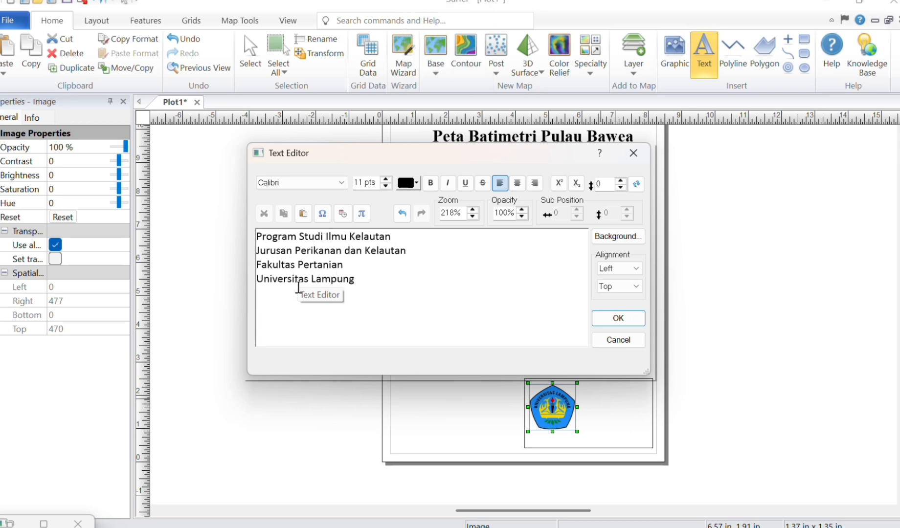
pyautogui.click(618, 318)
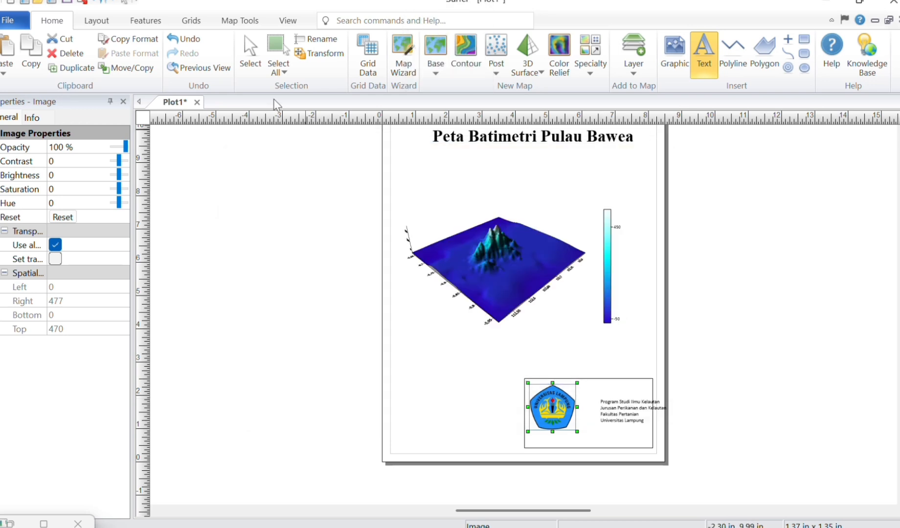
# Set the four-line affiliation text in Times New Roman at 16 points.
pyautogui.click(251, 55)
pyautogui.click(605, 411)
pyautogui.click(124, 175)
pyautogui.moveTo(123, 208); pyautogui.dragTo(137, 257)
pyautogui.click(96, 225)
pyautogui.tripleClick(120, 186)
pyautogui.doubleClick(120, 185)
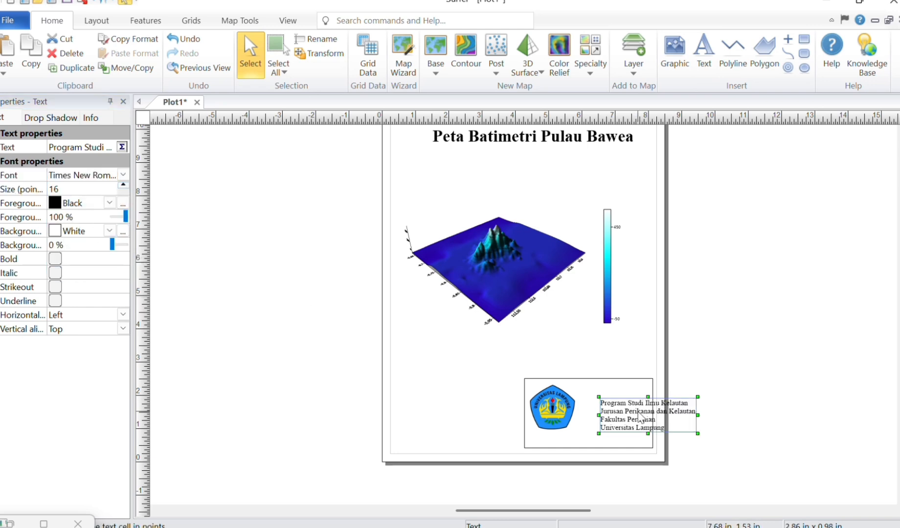
# Shrink the affiliation text and the logo, the logo to about 1.01 x 1.00 in, and fit them side by side inside the rectangle.
pyautogui.moveTo(635, 415); pyautogui.dragTo(605, 400)
pyautogui.moveTo(668, 418); pyautogui.dragTo(624, 402)
pyautogui.click(566, 403)
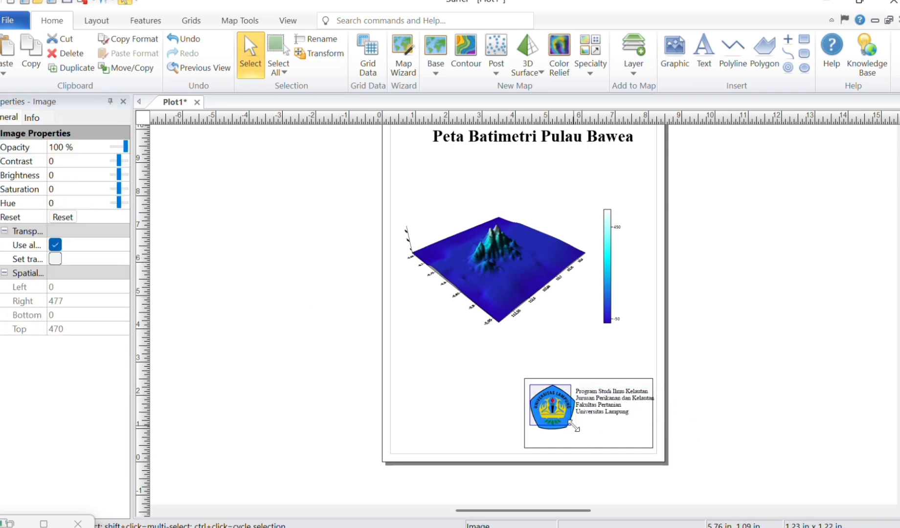
pyautogui.moveTo(576, 431); pyautogui.dragTo(565, 419)
pyautogui.moveTo(623, 404); pyautogui.dragTo(618, 403)
# Start a new text under the affiliation lines and enter the student's full name and student number on two lines.
pyautogui.click(705, 55)
pyautogui.click(606, 423)
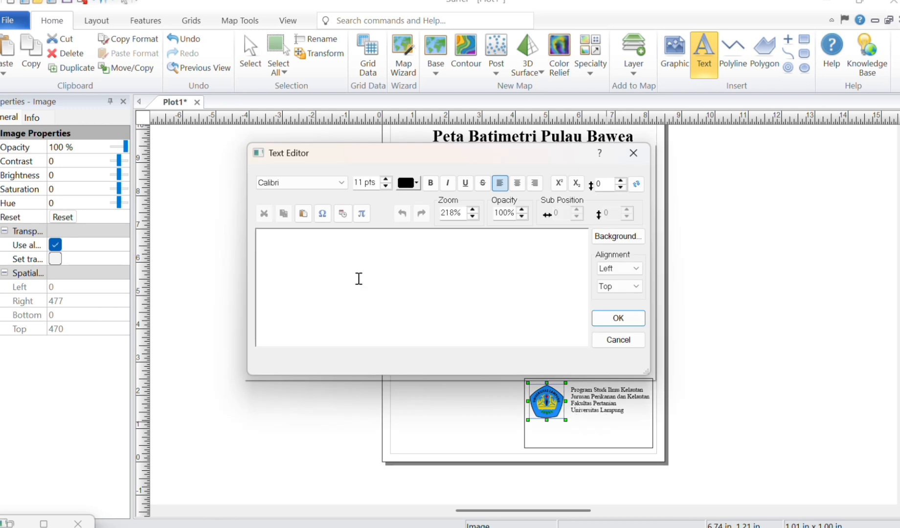
pyautogui.press('capslock')
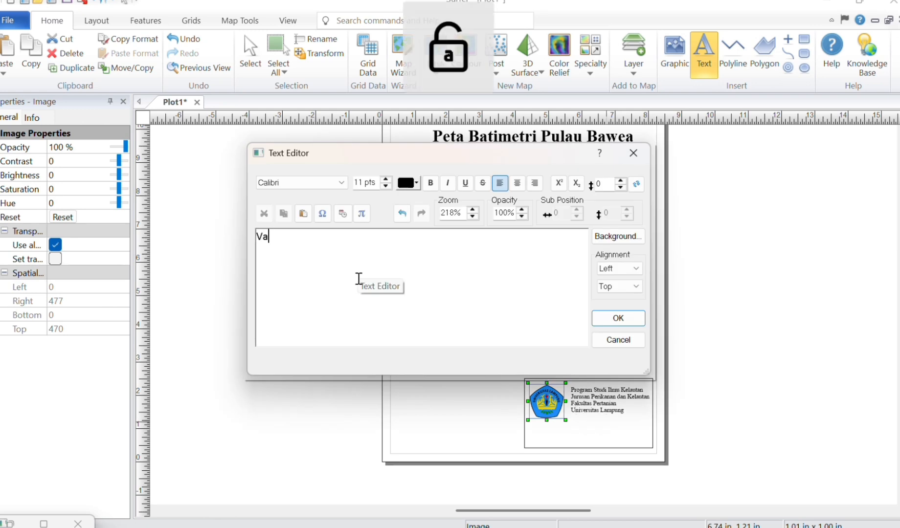
pyautogui.write('Vanesya')
pyautogui.press('capslock')
pyautogui.write('F')
pyautogui.press('capslock')
pyautogui.write('ebri')
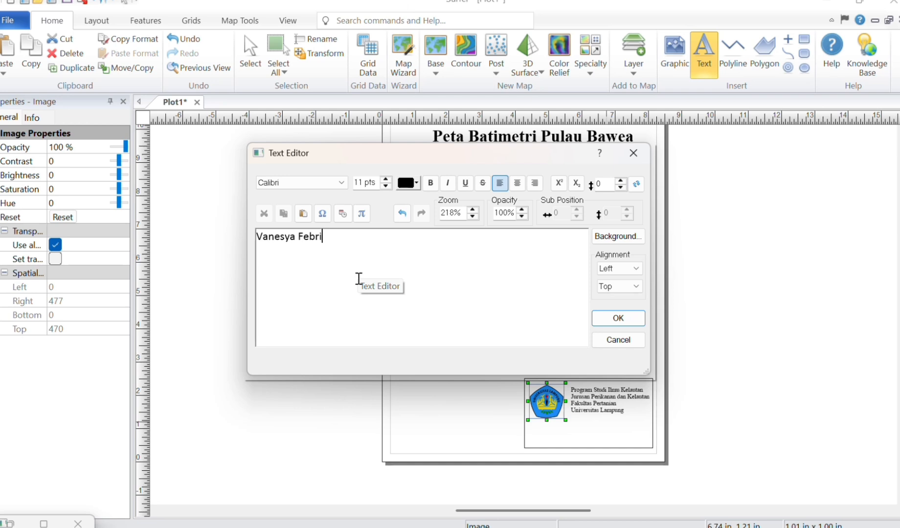
pyautogui.press('capslock')
pyautogui.write('Natasya')
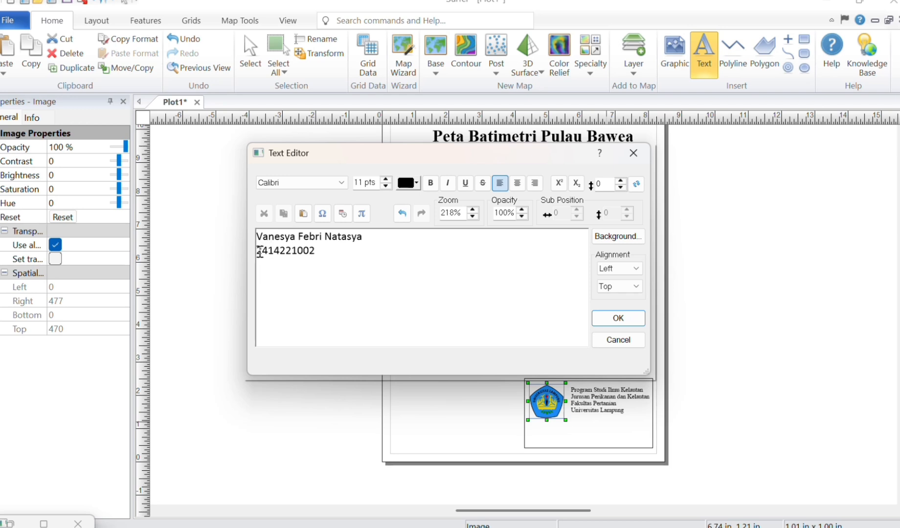
# Center the student number line and place the text in the rectangle.
pyautogui.moveTo(258, 251); pyautogui.dragTo(323, 252)
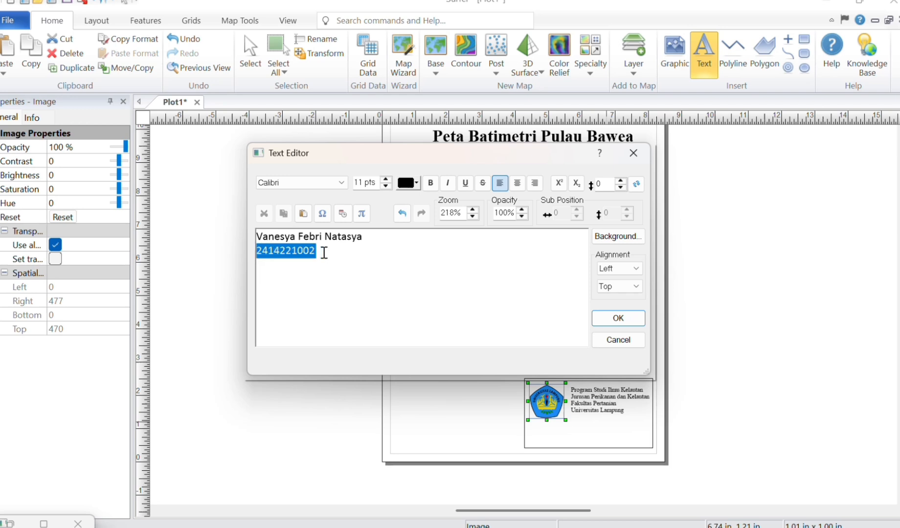
pyautogui.click(517, 182)
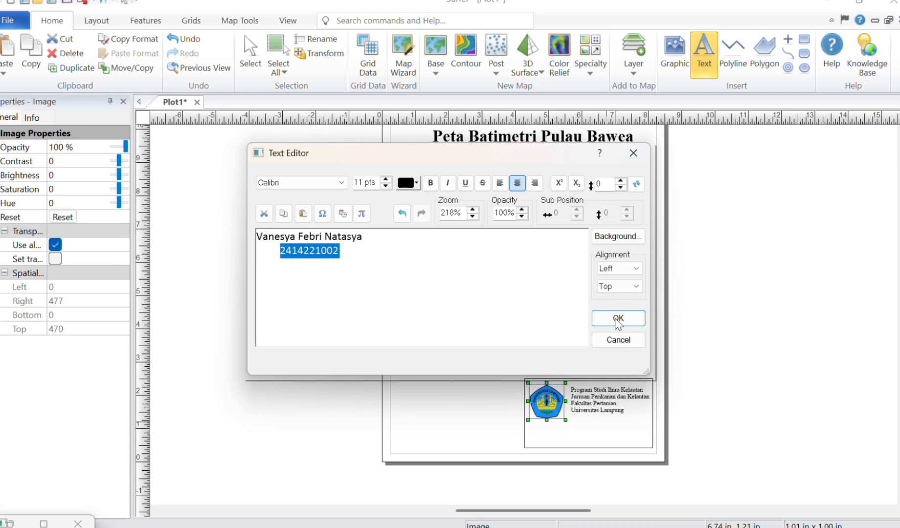
pyautogui.click(618, 318)
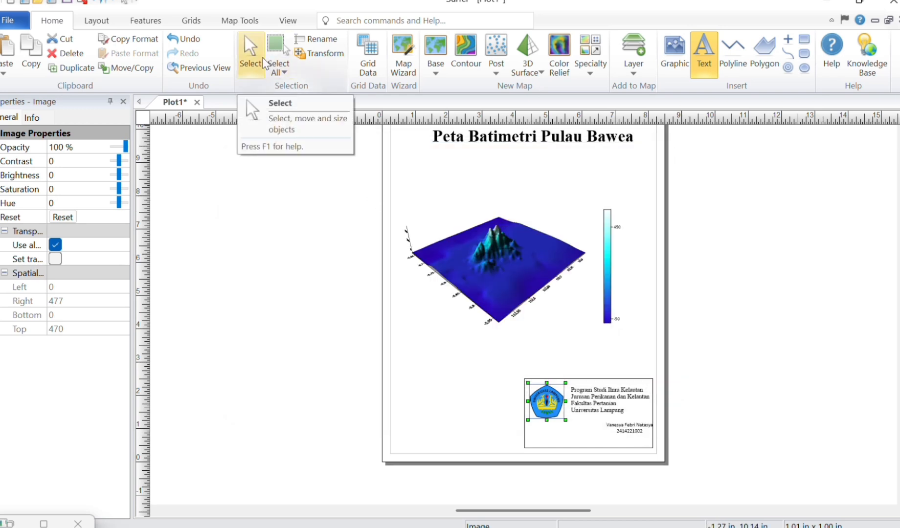
# Make the name and student number text bold.
pyautogui.click(250, 56)
pyautogui.click(607, 430)
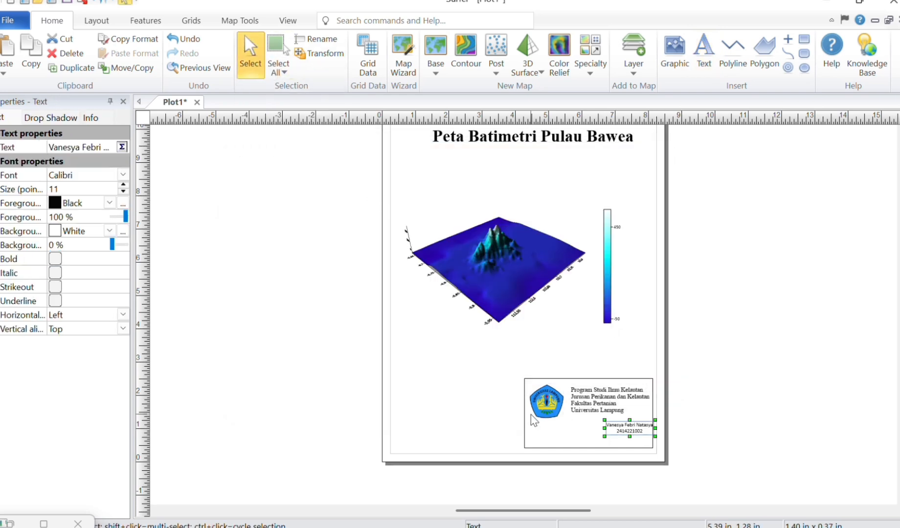
pyautogui.click(51, 255)
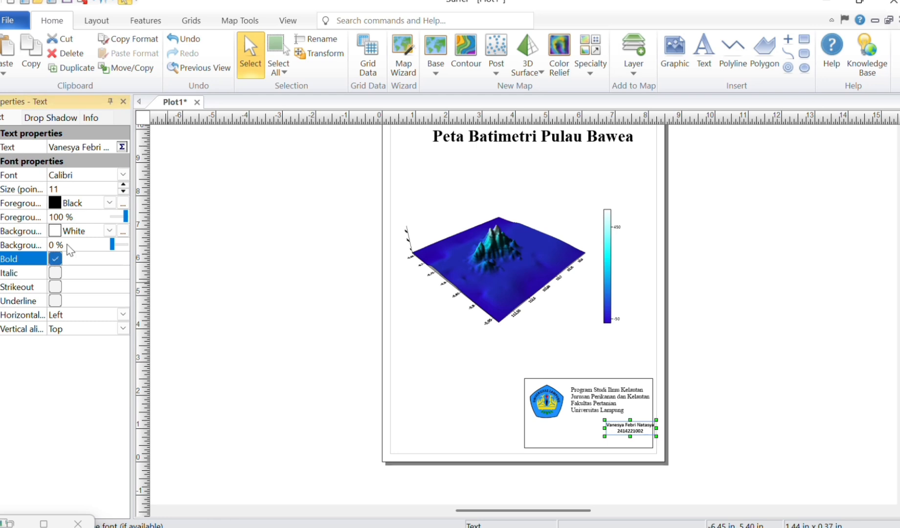
# Change the font of the name and student number text to Times New Roman.
pyautogui.click(123, 175)
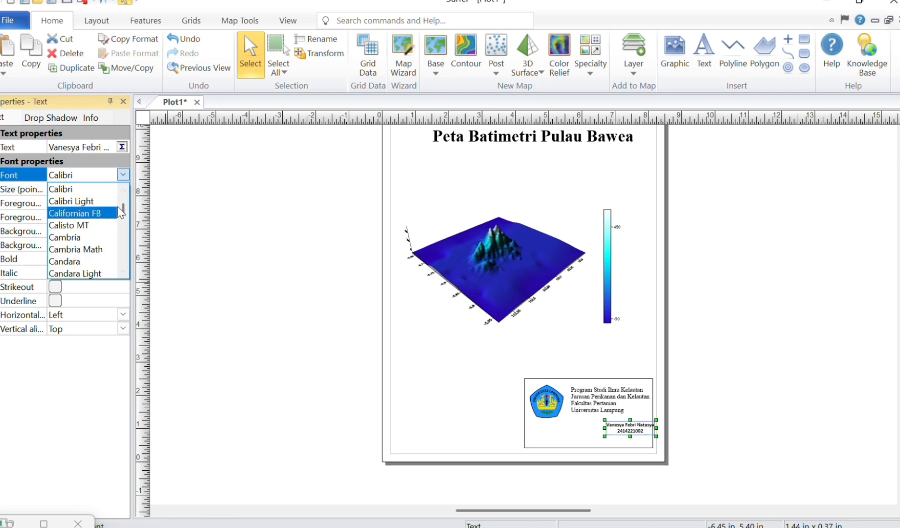
pyautogui.moveTo(123, 213); pyautogui.dragTo(130, 244)
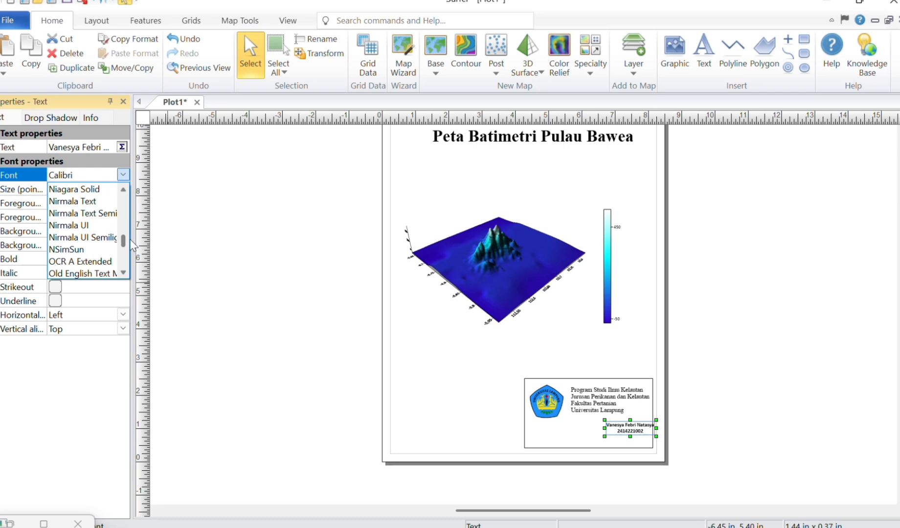
pyautogui.scroll(1, 129, 239)
pyautogui.scroll(-4, 130, 239)
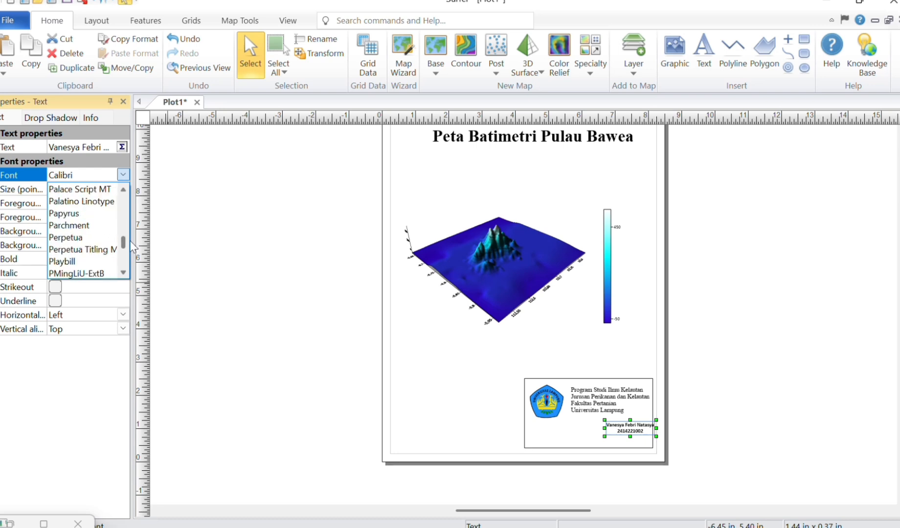
pyautogui.moveTo(131, 242)
pyautogui.mouseDown()
pyautogui.moveTo(132, 259)
pyautogui.moveTo(130, 251)
pyautogui.mouseUp()
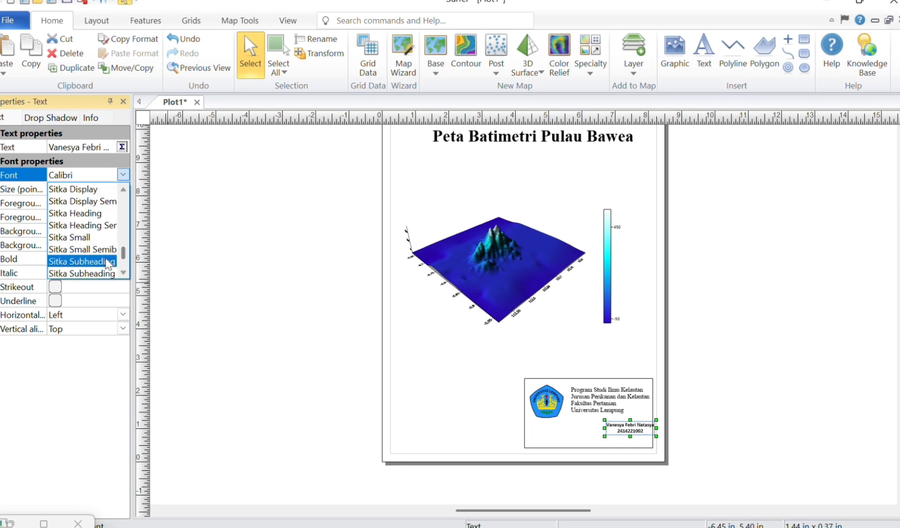
pyautogui.click(124, 273)
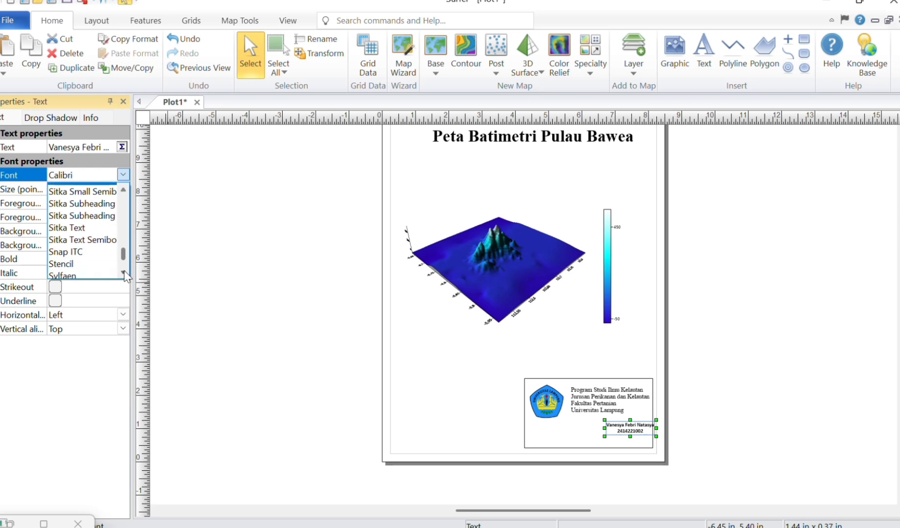
pyautogui.click(124, 273)
pyautogui.click(124, 273)
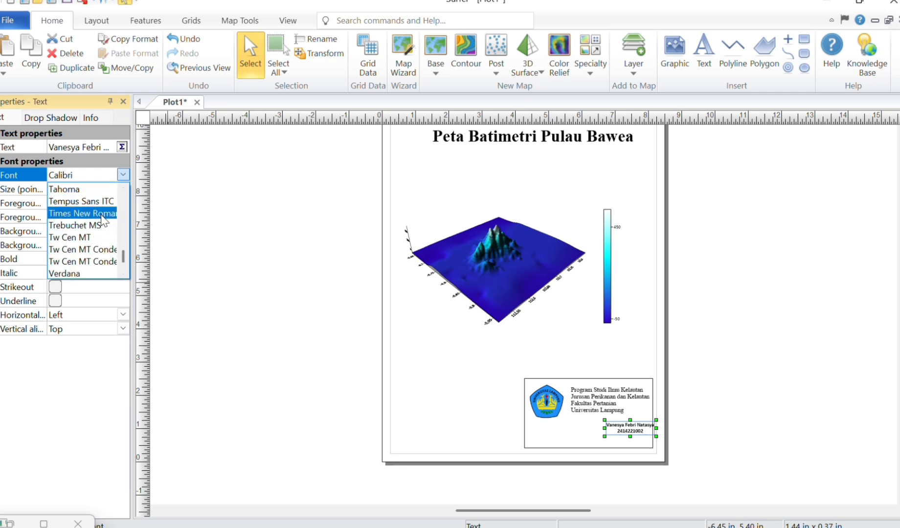
pyautogui.click(102, 215)
# Enlarge the name and student number text to 20 points and move it inside the rectangle, below the affiliation lines.
pyautogui.click(123, 185)
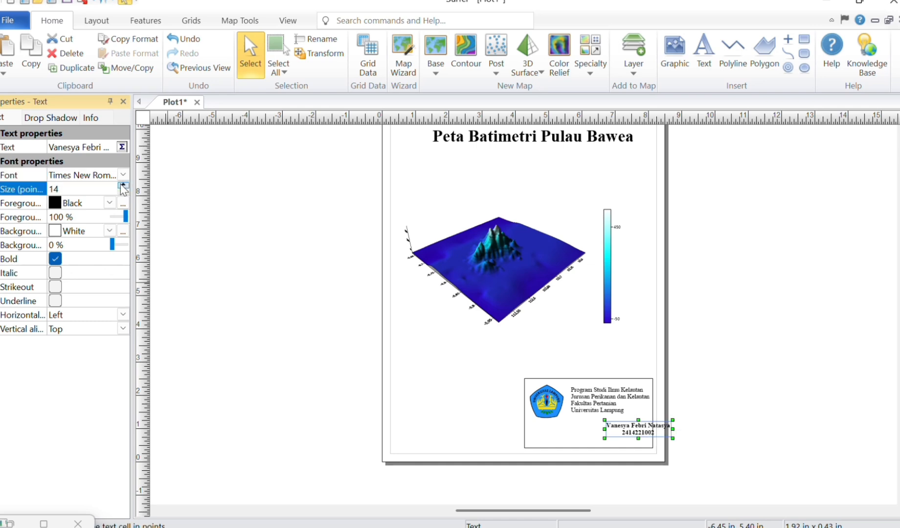
pyautogui.click(124, 185)
pyautogui.click(123, 185)
pyautogui.click(123, 185)
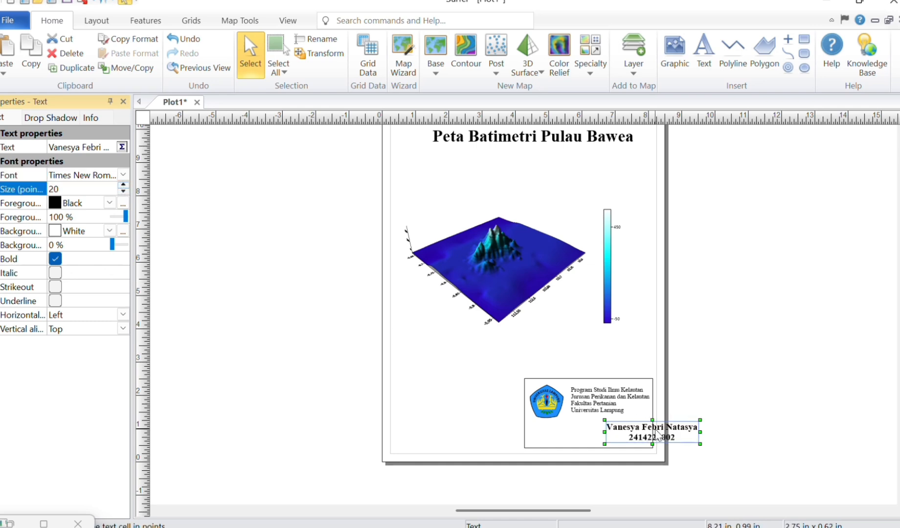
pyautogui.moveTo(668, 430); pyautogui.dragTo(614, 428)
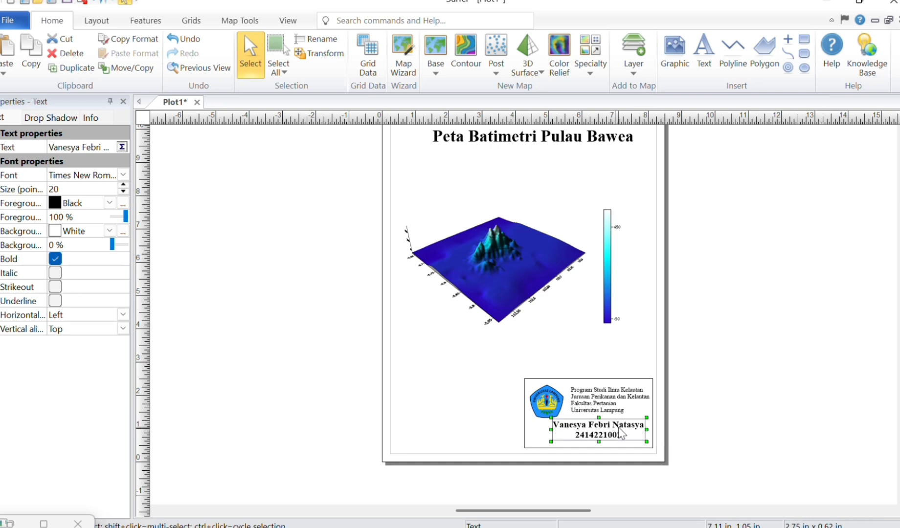
pyautogui.click(733, 370)
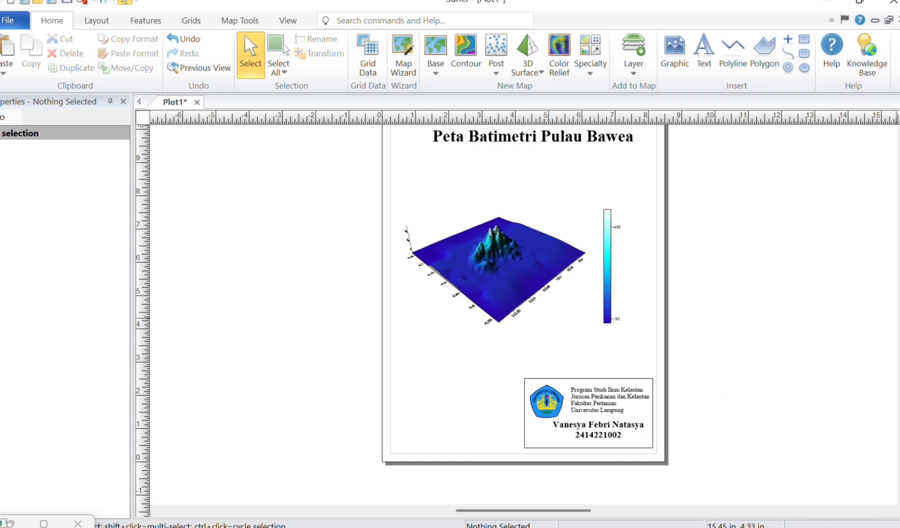
pyautogui.moveTo(899, 318); pyautogui.dragTo(899, 318)
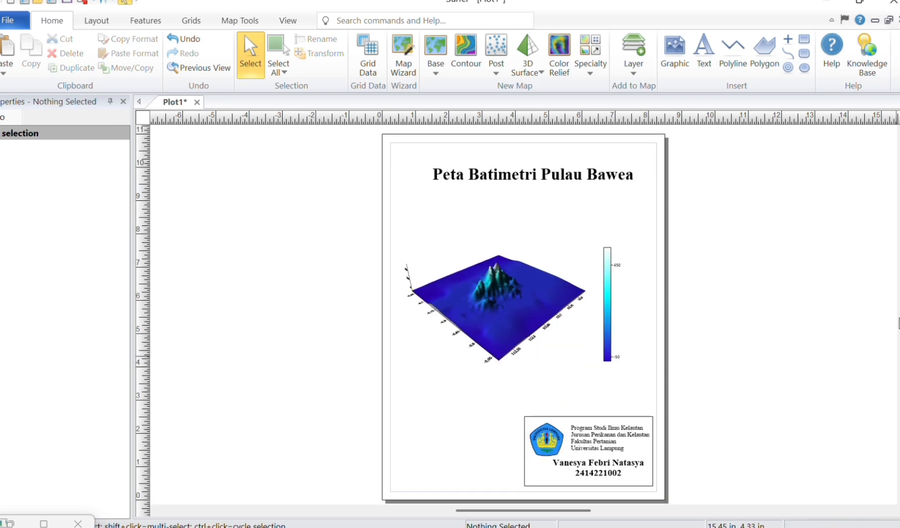